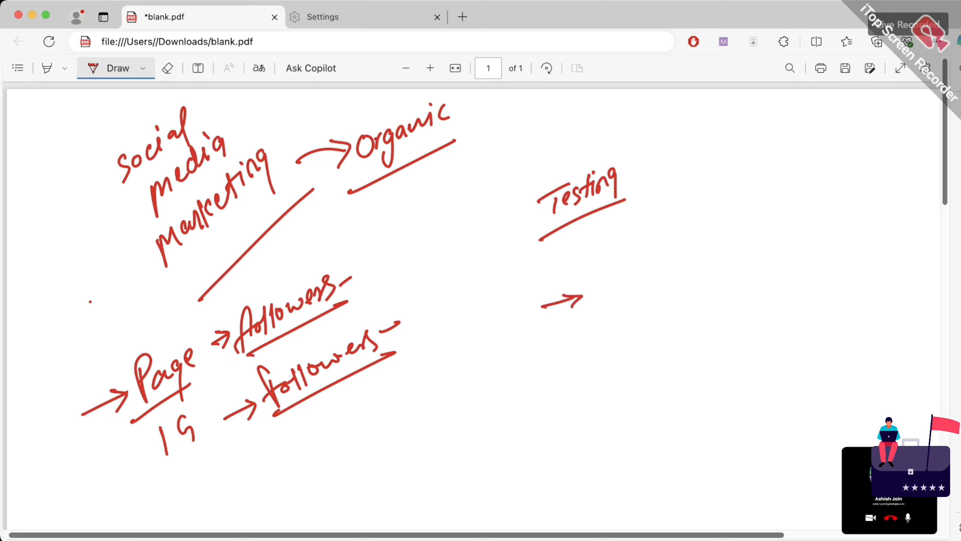
Handwrite 'Business manager' and an underlined 'fb' note, and close the Settings tab
mouse_move(602, 281)
mouse_down()
mouse_move(597, 308)
mouse_move(606, 299)
mouse_up()
drag(680, 308, 703, 299)
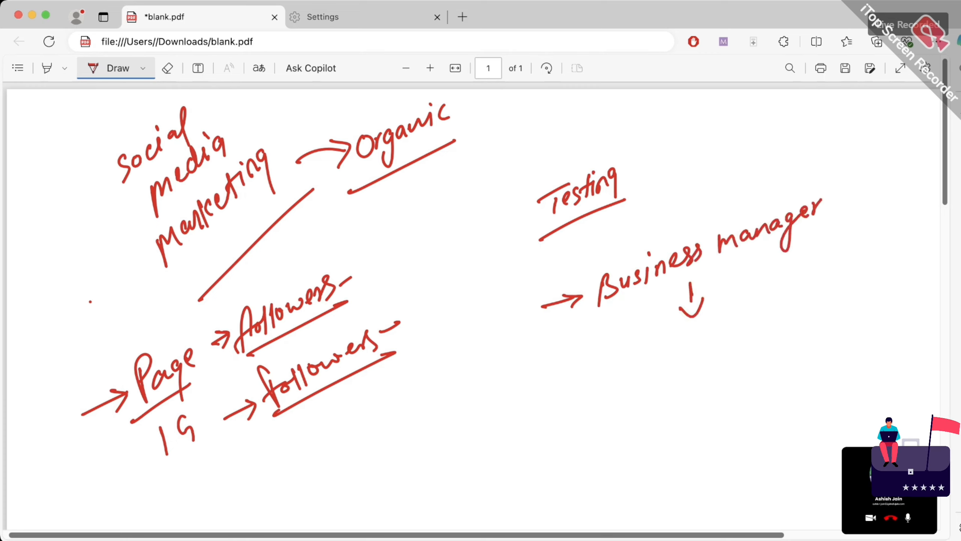
mouse_move(610, 336)
mouse_down()
mouse_move(603, 369)
mouse_move(661, 338)
mouse_move(666, 348)
mouse_up()
drag(707, 314, 713, 328)
drag(718, 309, 721, 321)
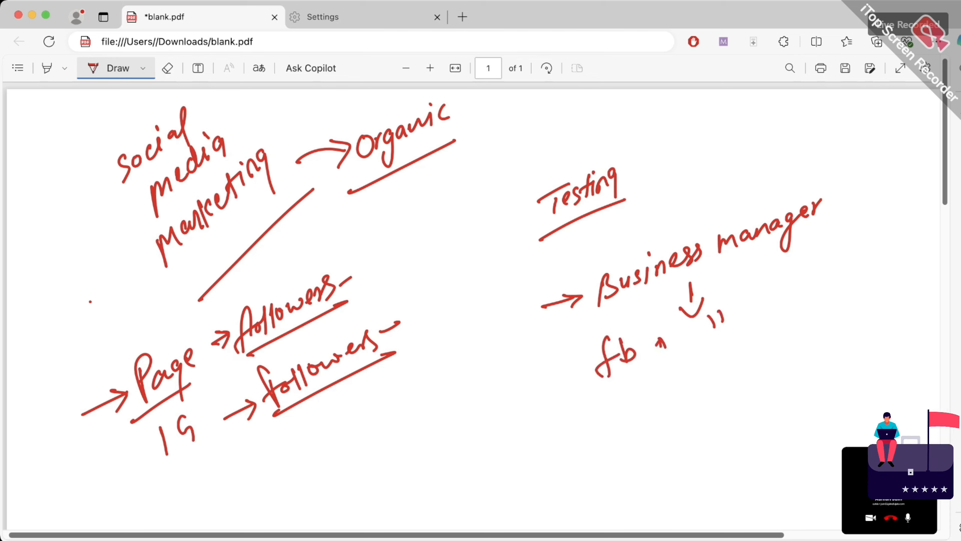
drag(583, 416, 759, 332)
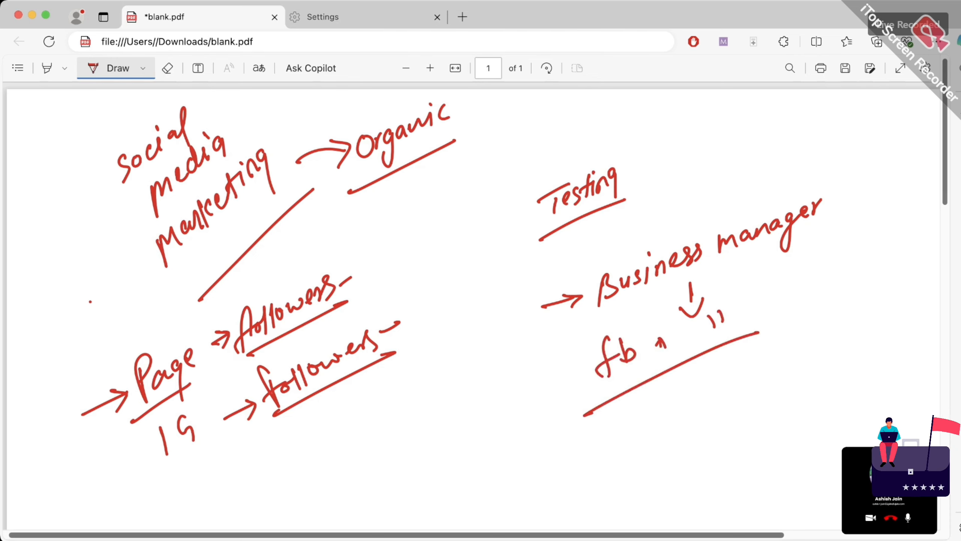
click(437, 17)
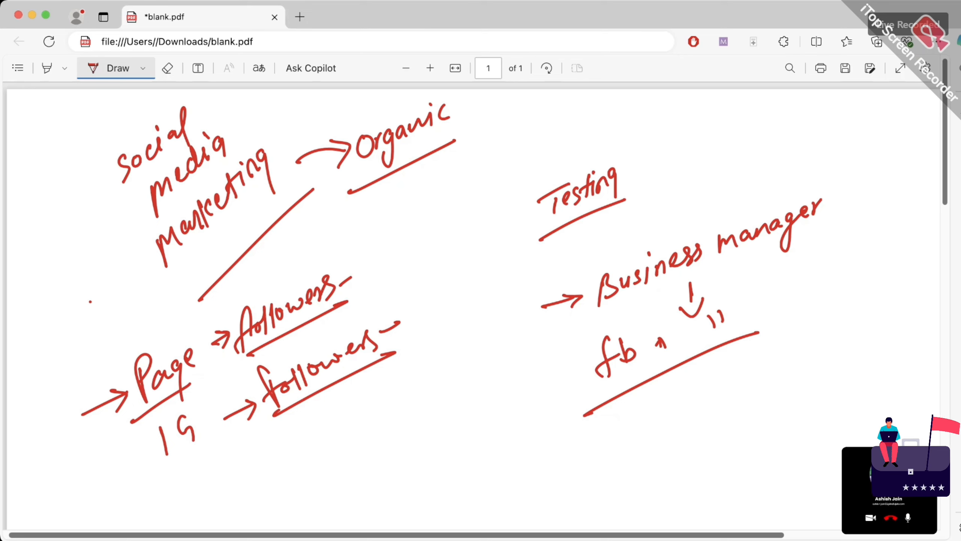
Draw an arrow below the underline and handwrite an underlined 'Facebook Ads' note
mouse_move(589, 445)
mouse_down()
mouse_move(623, 426)
mouse_move(615, 441)
mouse_move(646, 395)
mouse_up()
mouse_move(630, 418)
mouse_down()
mouse_move(672, 407)
mouse_move(684, 391)
mouse_up()
drag(691, 372, 691, 389)
drag(707, 371, 734, 367)
drag(743, 349, 751, 358)
drag(769, 360, 785, 340)
drag(792, 327, 802, 338)
drag(681, 424, 795, 358)
drag(635, 453, 664, 432)
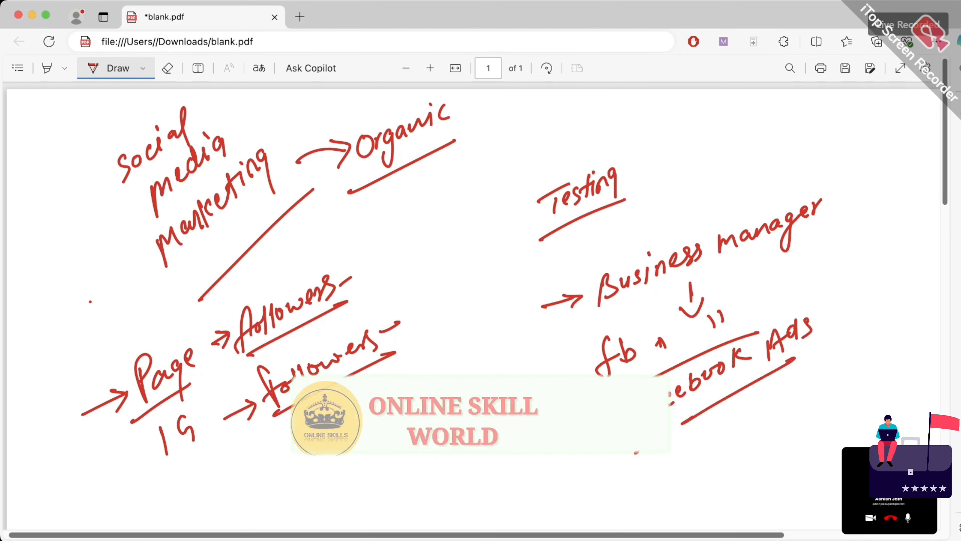
Handwrite 'ID' below the followers notes and circle it
drag(345, 447, 351, 469)
mouse_move(355, 444)
mouse_down()
mouse_move(360, 468)
mouse_move(373, 464)
mouse_up()
drag(345, 483, 379, 458)
drag(355, 426, 390, 426)
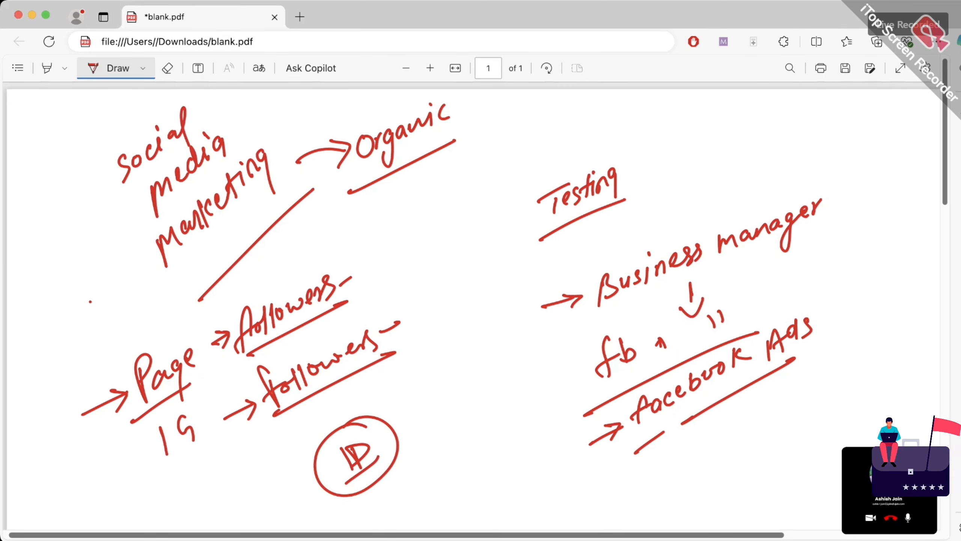
Link the circled ID with a line to a handwritten, underlined 'Backup ID' note
drag(377, 434, 454, 395)
mouse_move(456, 394)
mouse_down()
mouse_move(463, 375)
mouse_move(463, 390)
mouse_up()
mouse_move(478, 362)
mouse_down()
mouse_move(470, 385)
mouse_move(505, 355)
mouse_up()
mouse_move(506, 366)
mouse_down()
mouse_move(511, 343)
mouse_move(514, 364)
mouse_up()
drag(424, 427, 526, 366)
drag(474, 408, 469, 426)
mouse_move(485, 402)
mouse_down()
mouse_move(486, 419)
mouse_move(508, 413)
mouse_up()
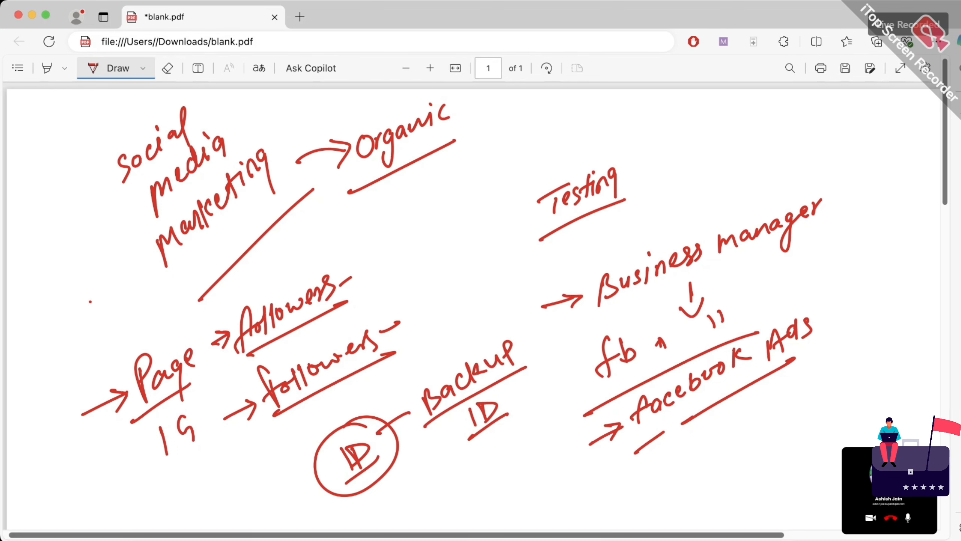
Handwrite an underlined 'Disable' note in the blank area with arrows leading in and out
scroll(473, 303, down, 5)
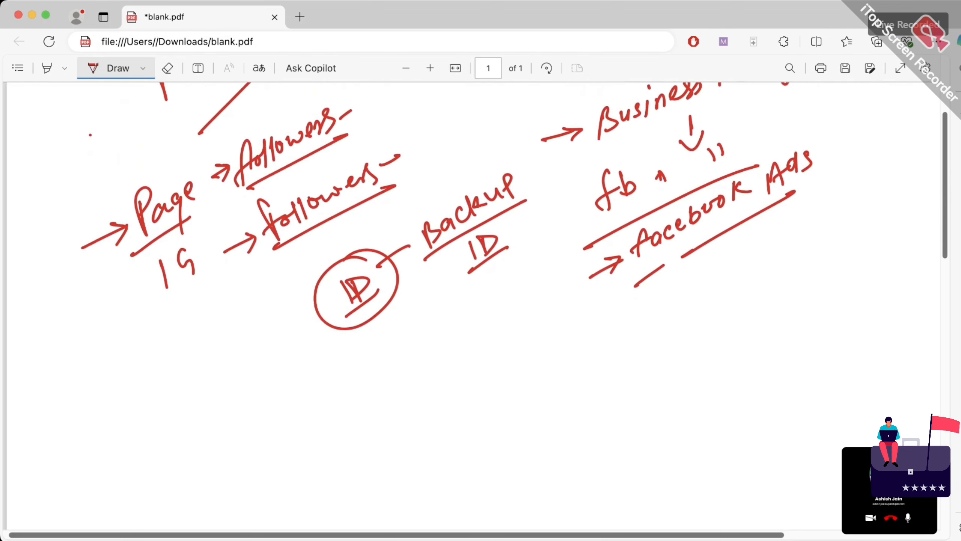
drag(527, 399, 529, 418)
drag(519, 395, 525, 420)
drag(543, 394, 552, 403)
mouse_move(573, 382)
mouse_down()
mouse_move(568, 393)
mouse_move(579, 390)
mouse_up()
mouse_move(582, 366)
mouse_down()
mouse_move(581, 384)
mouse_move(590, 375)
mouse_up()
mouse_move(595, 354)
mouse_down()
mouse_move(594, 379)
mouse_move(610, 368)
mouse_up()
drag(533, 432, 628, 372)
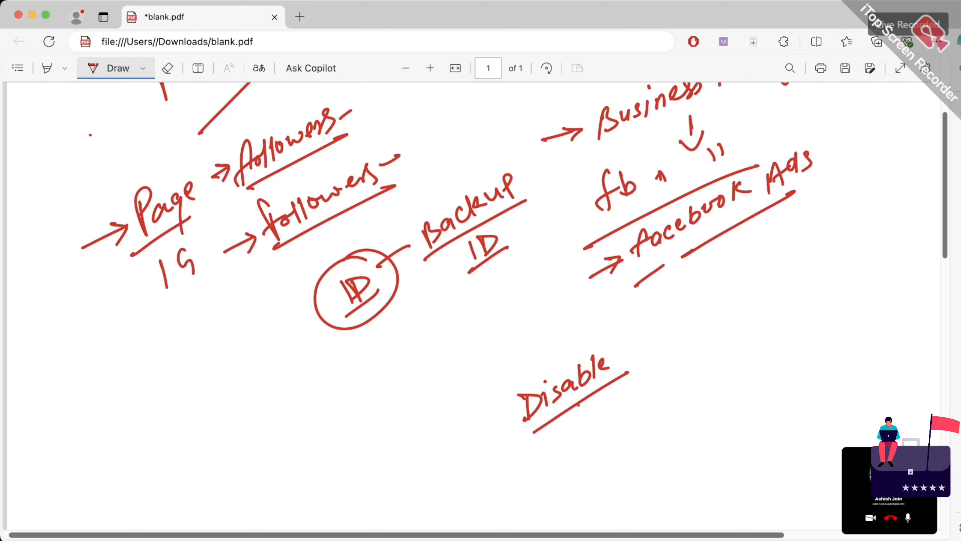
mouse_move(579, 403)
mouse_down()
mouse_move(609, 408)
mouse_move(607, 421)
mouse_up()
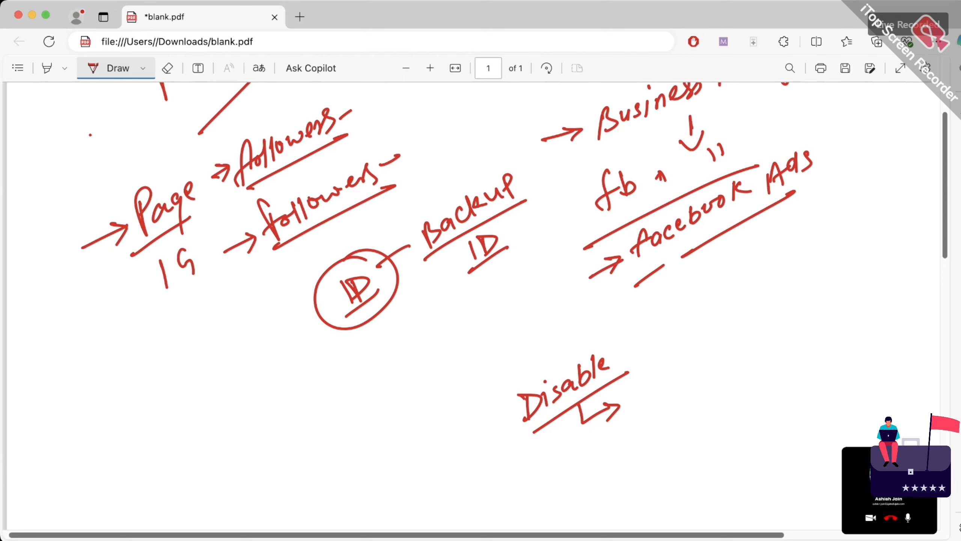
mouse_move(476, 436)
mouse_down()
mouse_move(504, 416)
mouse_move(500, 433)
mouse_up()
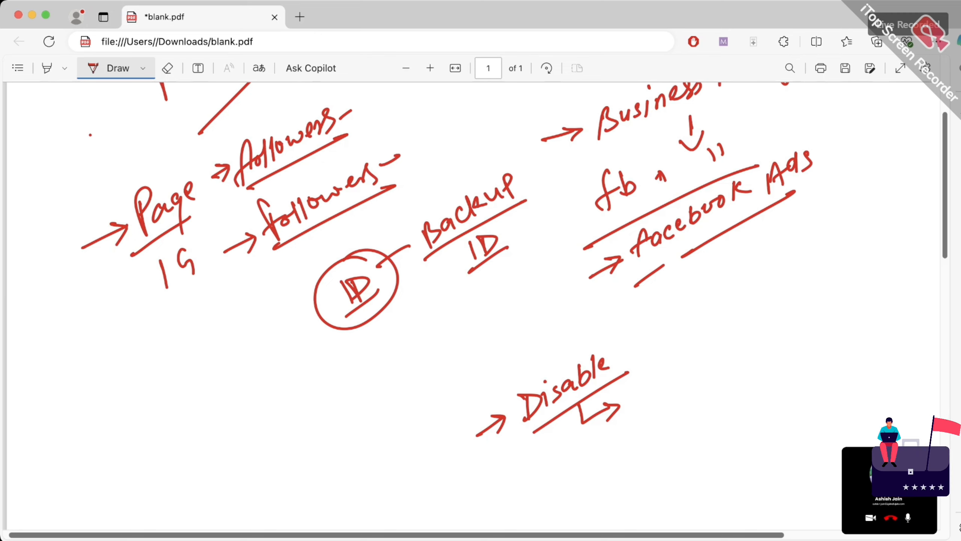
Handwrite 'Access' right of Disable, underline it and circle it
mouse_move(663, 359)
mouse_down()
mouse_move(669, 344)
mouse_move(682, 371)
mouse_up()
drag(670, 364, 682, 355)
mouse_move(690, 344)
mouse_down()
mouse_move(693, 358)
mouse_move(706, 348)
mouse_up()
drag(709, 328, 707, 343)
mouse_move(730, 312)
mouse_down()
mouse_move(723, 333)
mouse_move(735, 327)
mouse_up()
drag(659, 396, 752, 330)
drag(669, 402, 738, 346)
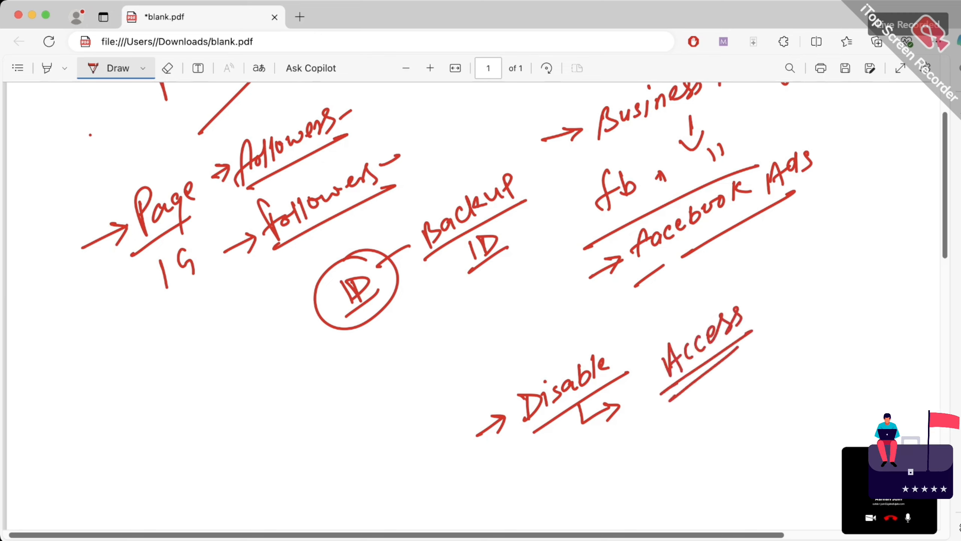
mouse_move(762, 290)
mouse_down()
mouse_move(721, 399)
mouse_move(759, 285)
mouse_up()
drag(734, 293, 761, 286)
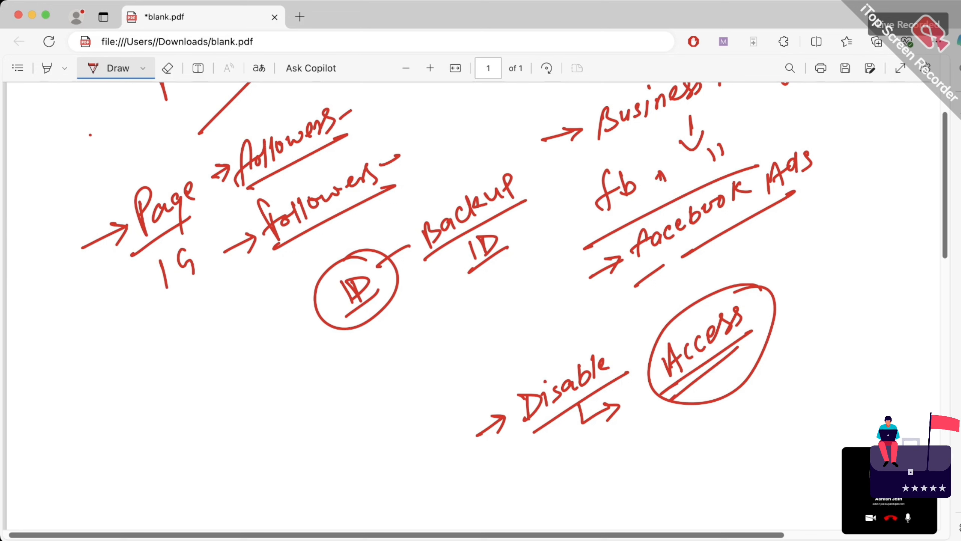
key(super+t)
Load facebook.com by typing 'face' and accepting the suggested address
text(face)
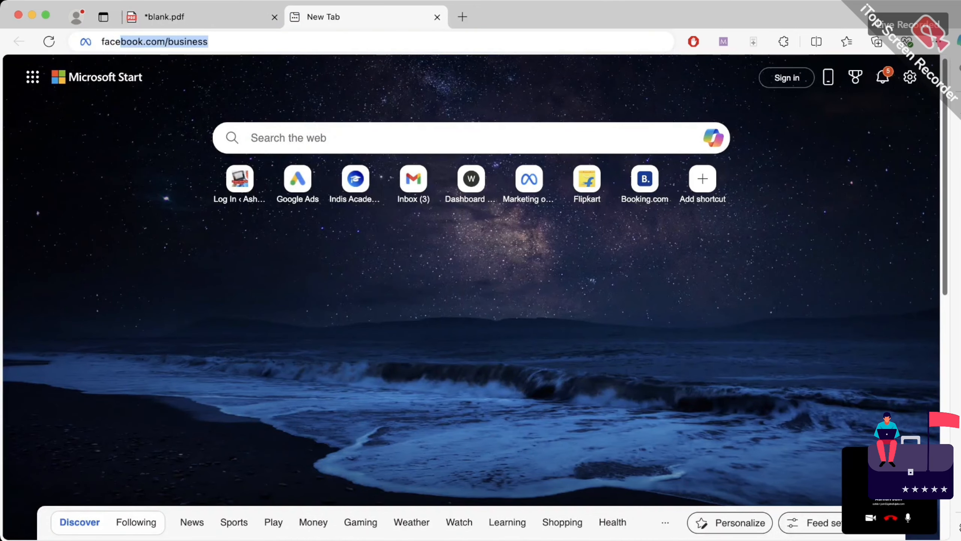
key(Right)
key(Return)
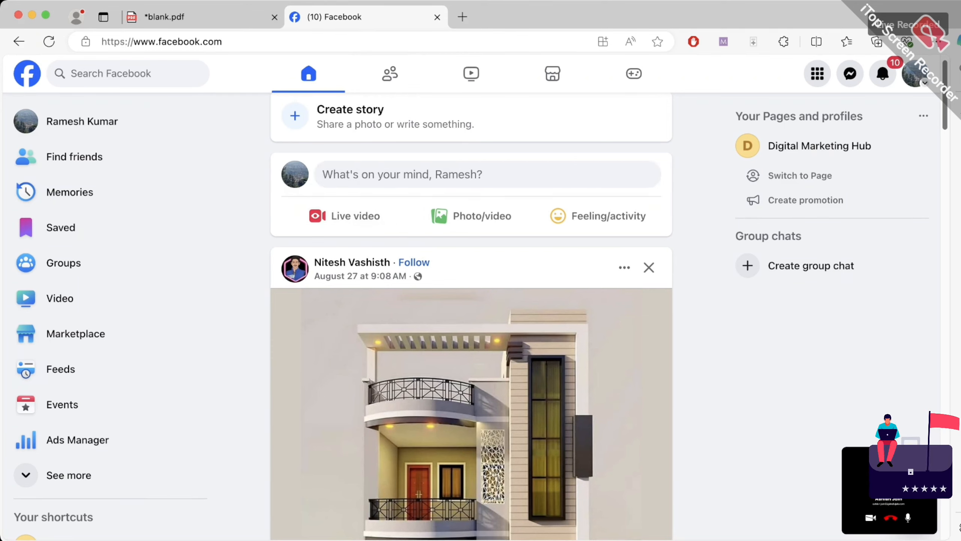
Draw arrows at Memories, Saved, Video, Feeds and Ads Manager in the sidebar, then clear them
click(723, 42)
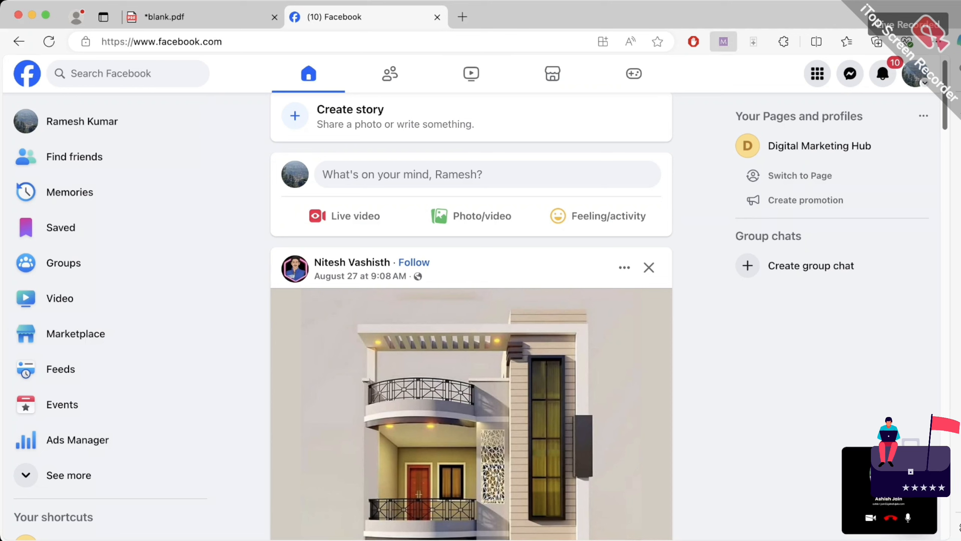
mouse_move(188, 164)
mouse_down()
mouse_move(129, 196)
mouse_move(129, 241)
mouse_move(143, 249)
mouse_up()
drag(188, 282, 134, 314)
mouse_move(148, 298)
mouse_down()
mouse_move(133, 314)
mouse_move(161, 323)
mouse_up()
mouse_move(199, 356)
mouse_down()
mouse_move(134, 394)
mouse_move(162, 394)
mouse_move(132, 447)
mouse_move(158, 451)
mouse_up()
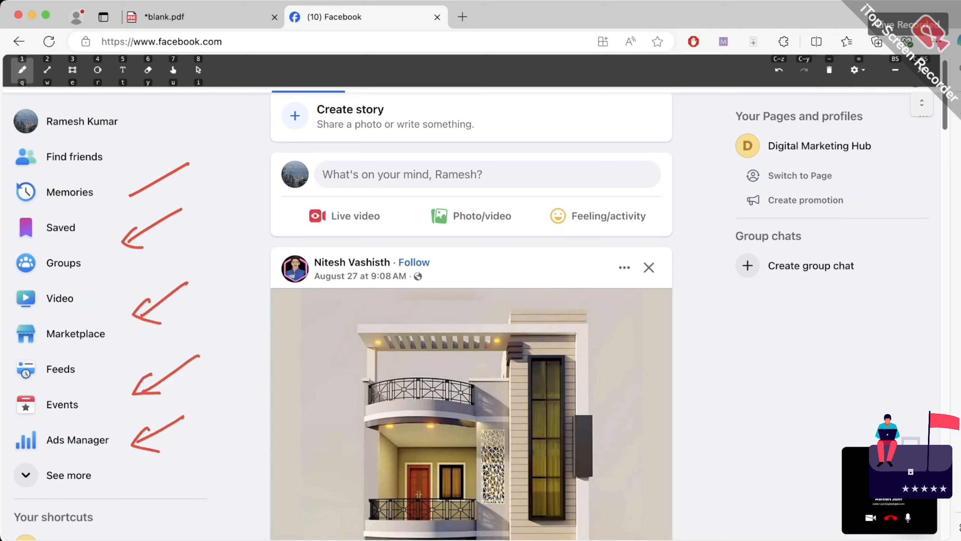
click(829, 70)
key(Escape)
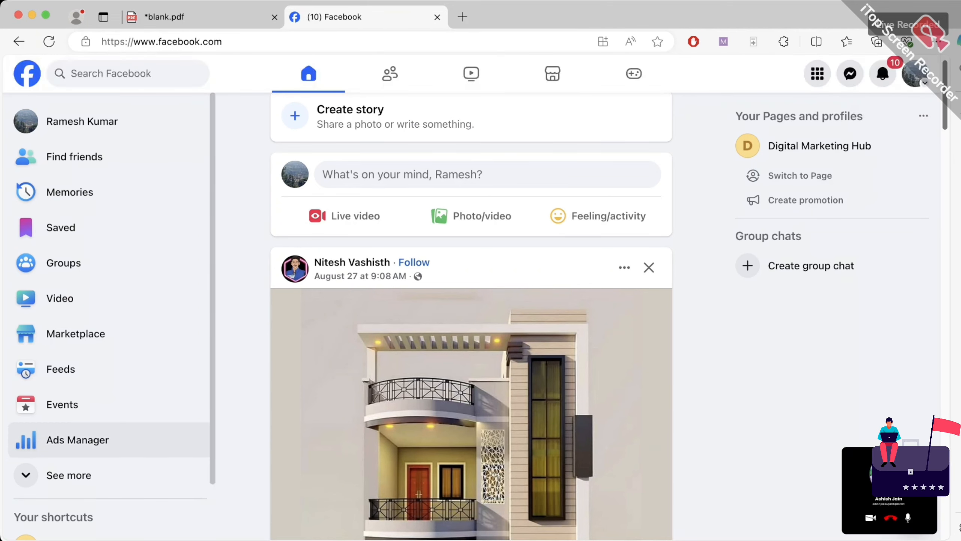
Expand See more in the sidebar, briefly check-mark Pages, and open Pages
click(67, 475)
scroll(110, 404, down, 5)
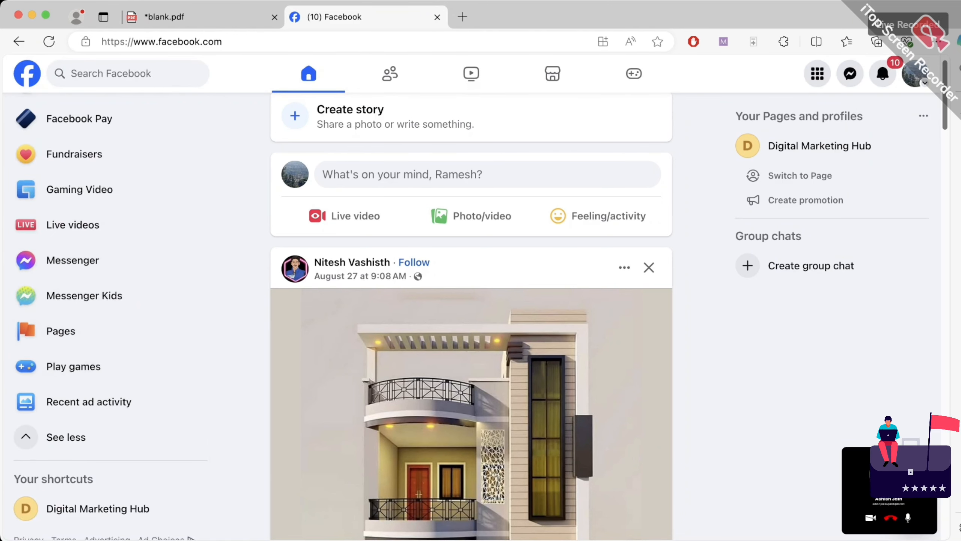
key(ctrl+alt+d)
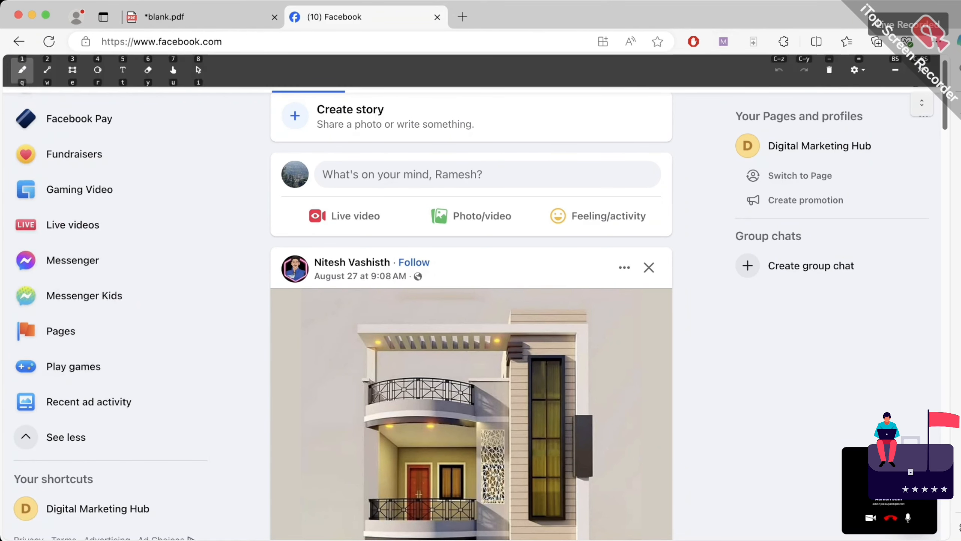
drag(73, 346, 103, 334)
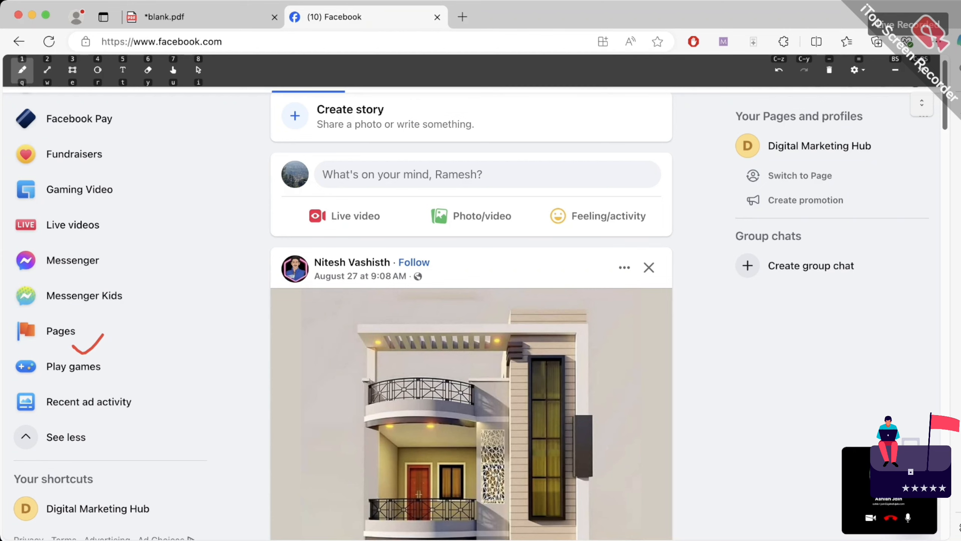
click(829, 70)
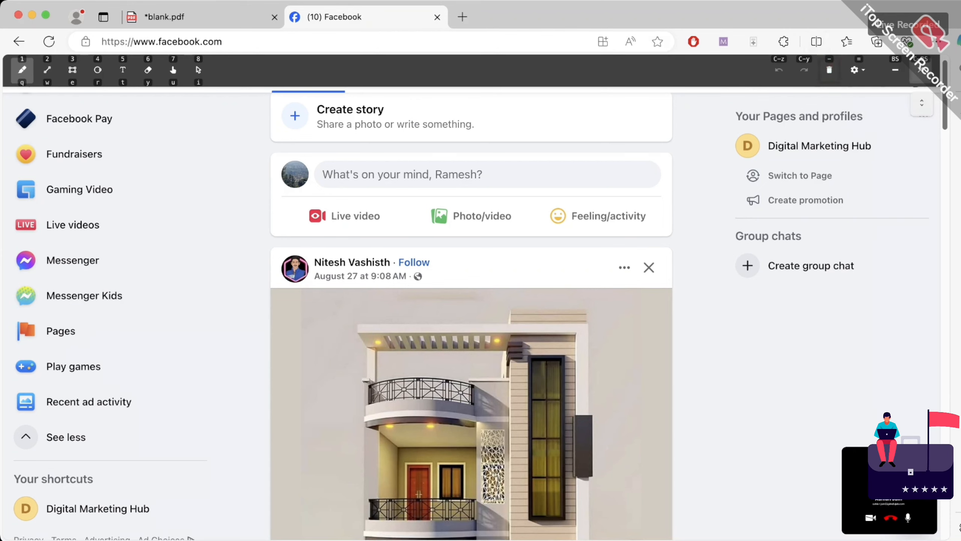
click(921, 70)
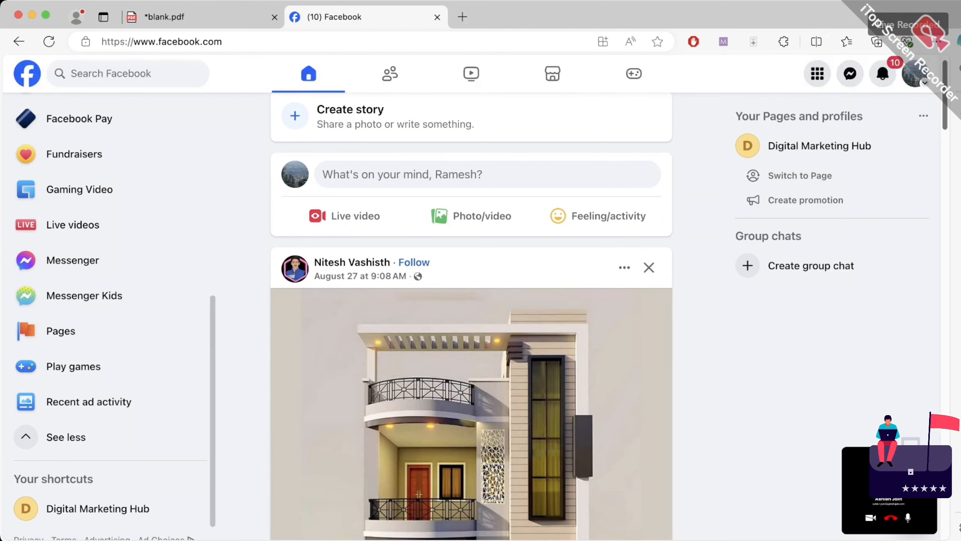
click(61, 331)
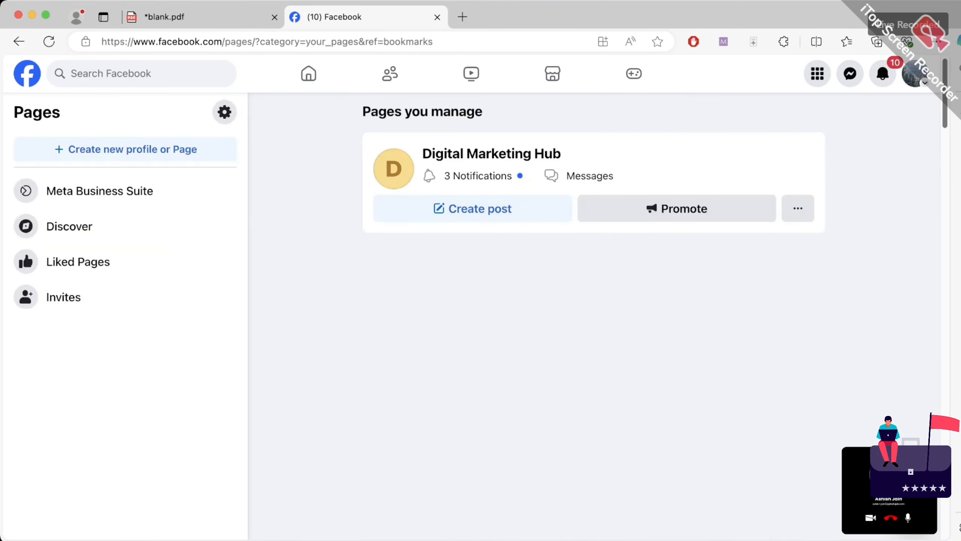
Mark Meta Business Suite with arrows and an underline, and handwrite 'BM' at the lower left
click(724, 41)
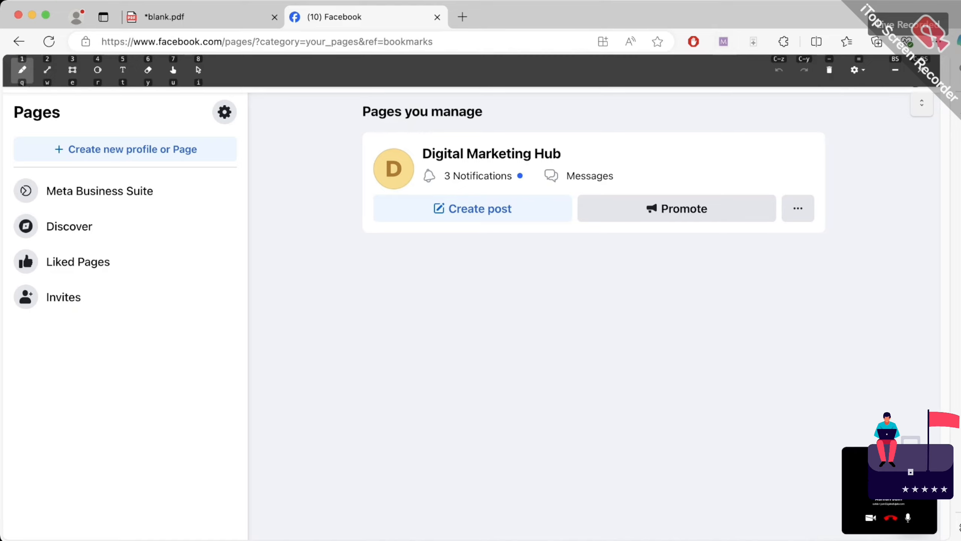
drag(128, 204, 171, 294)
mouse_move(120, 229)
mouse_down()
mouse_move(129, 201)
mouse_move(147, 217)
mouse_up()
drag(47, 205, 163, 198)
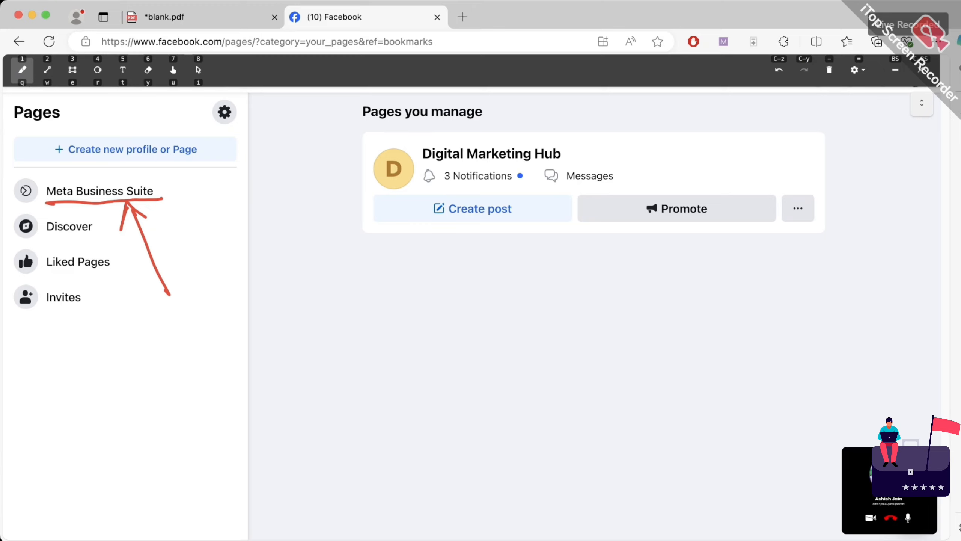
mouse_move(61, 446)
mouse_down()
mouse_move(70, 411)
mouse_move(83, 404)
mouse_move(94, 416)
mouse_up()
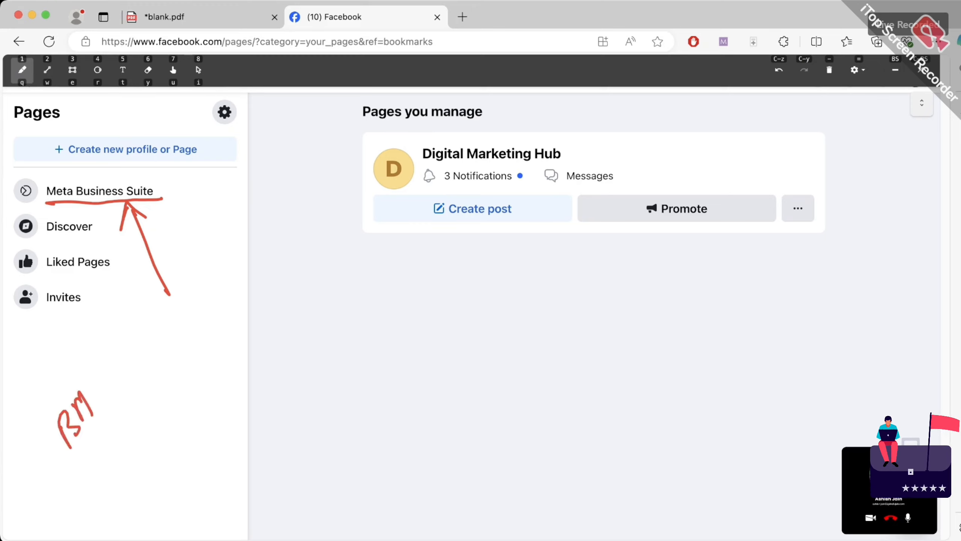
drag(62, 464, 115, 386)
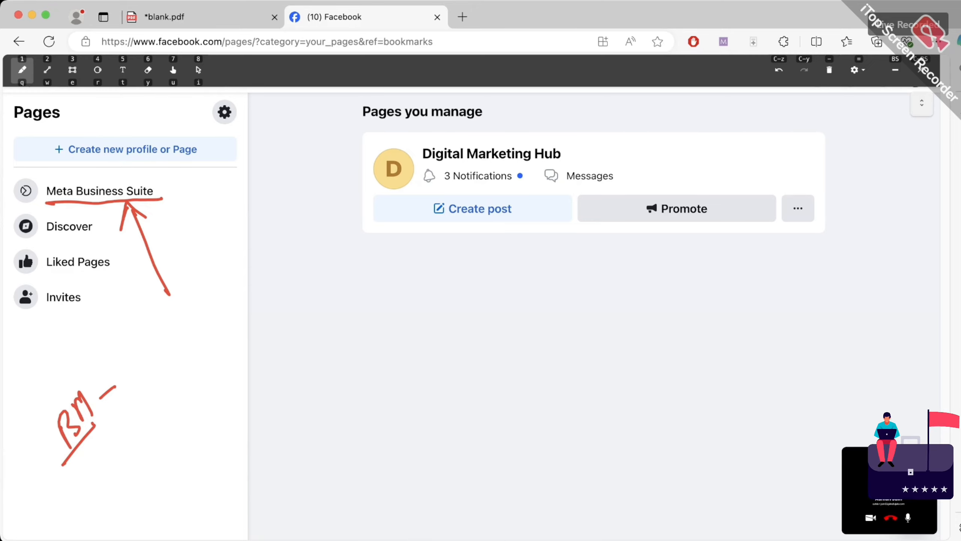
Clear all annotations, close the annotation toolbar, and choose Create new profile or Page
click(829, 70)
click(829, 69)
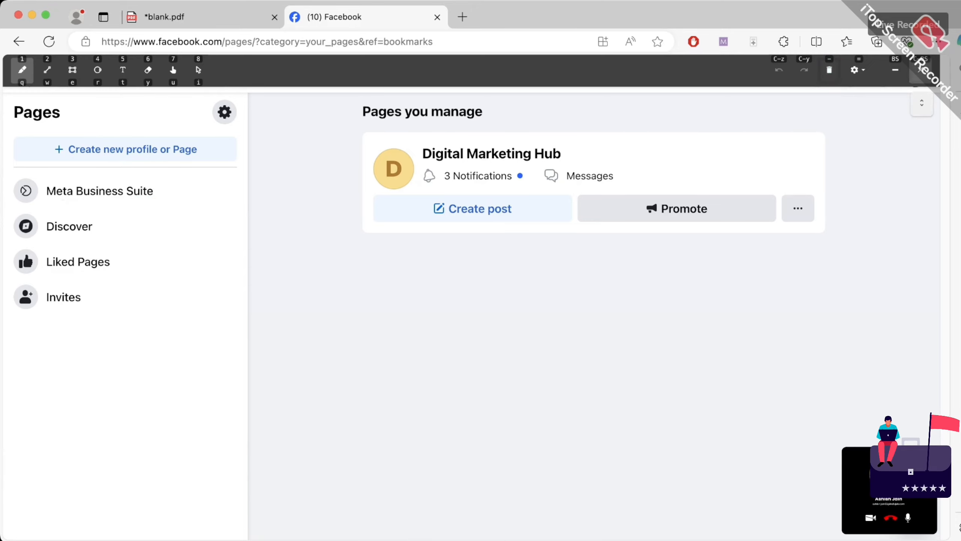
click(921, 70)
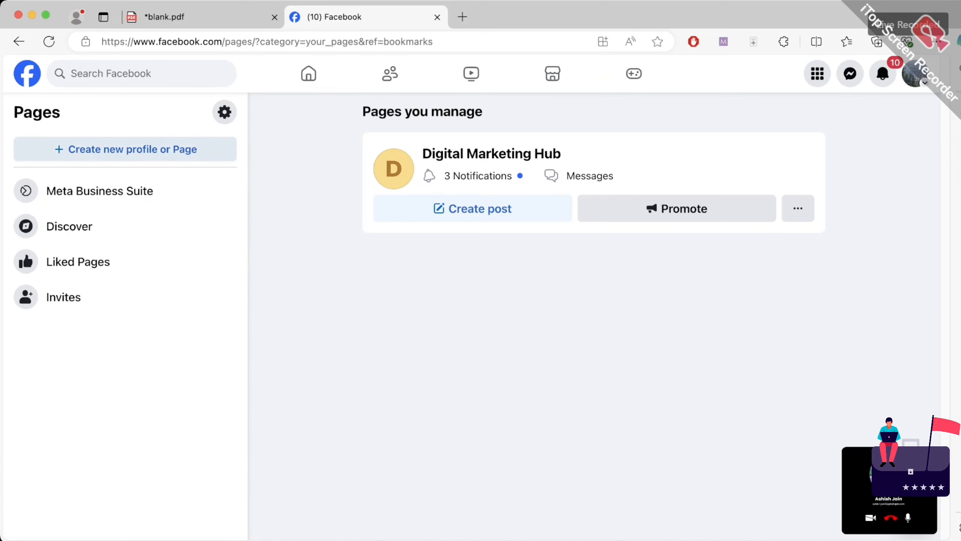
click(125, 149)
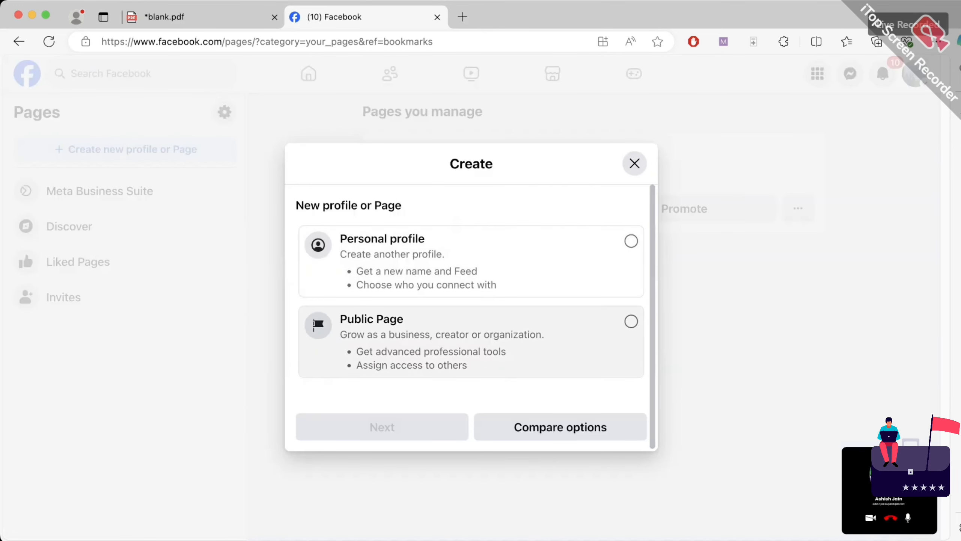
Select Public Page in the Create dialog and proceed through Next and Get started
click(316, 314)
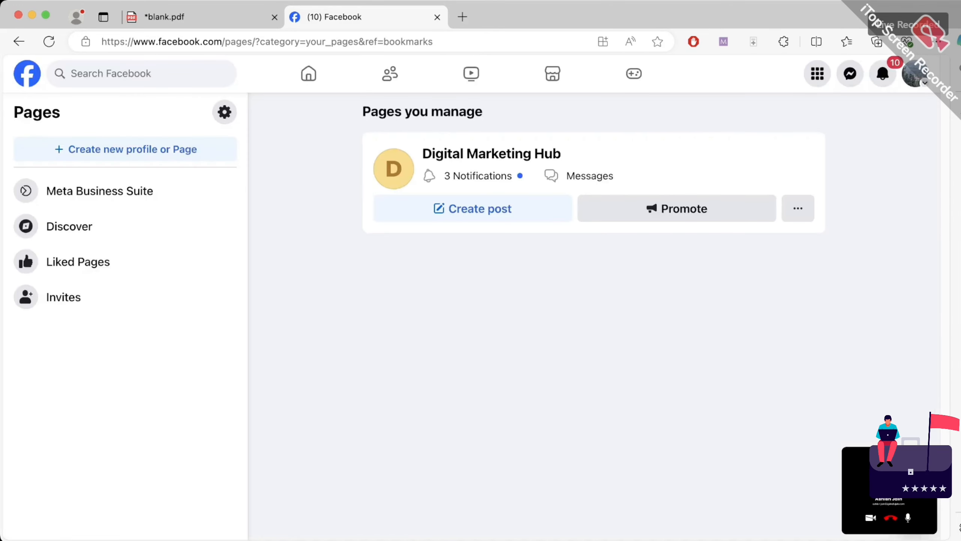
click(125, 149)
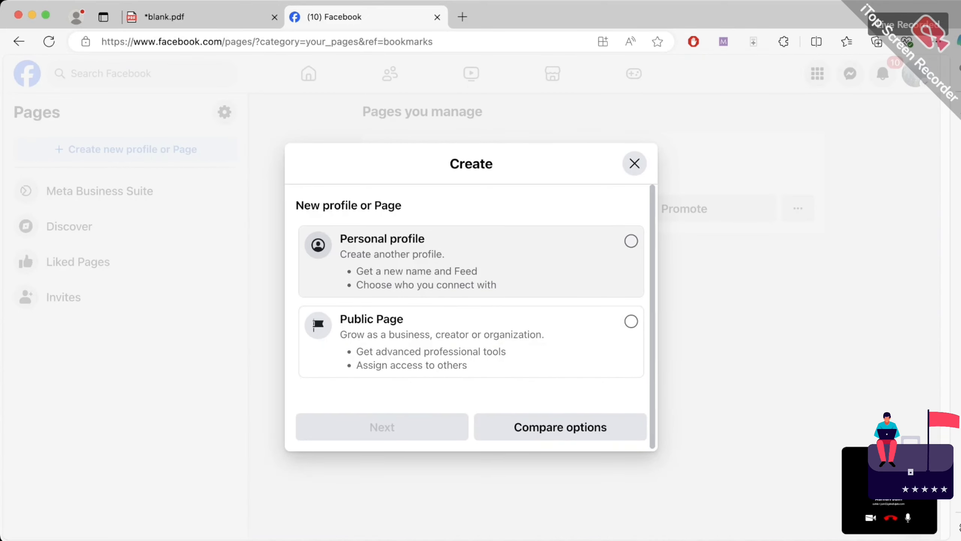
click(317, 314)
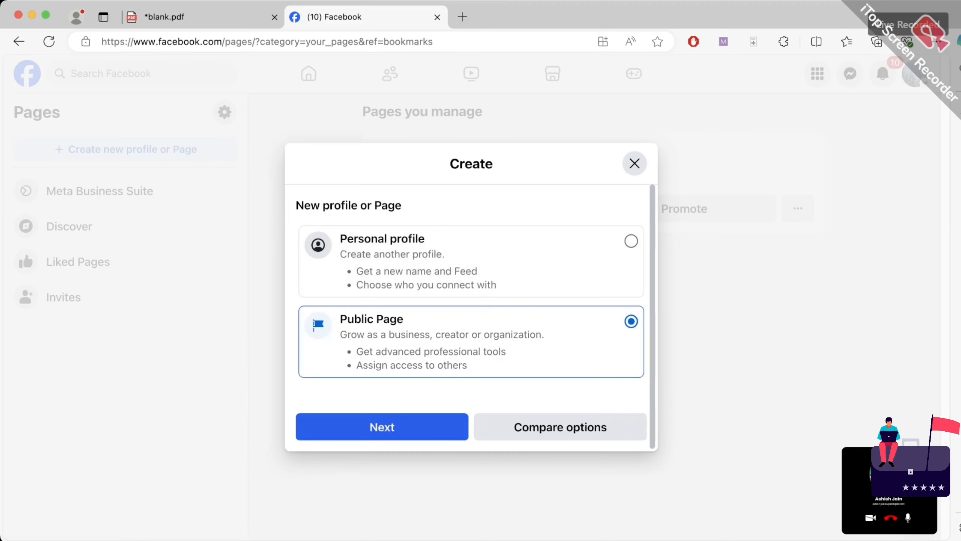
click(382, 427)
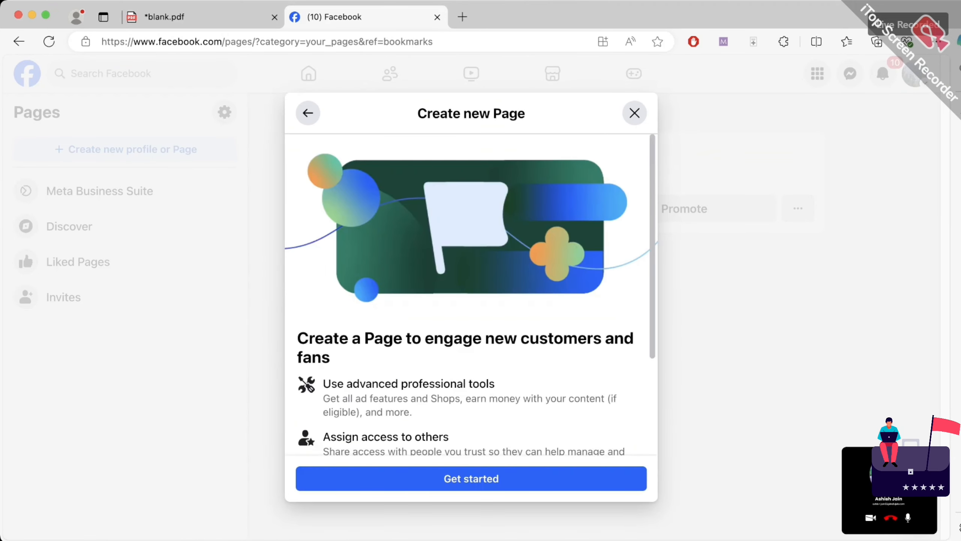
scroll(471, 294, down, 4)
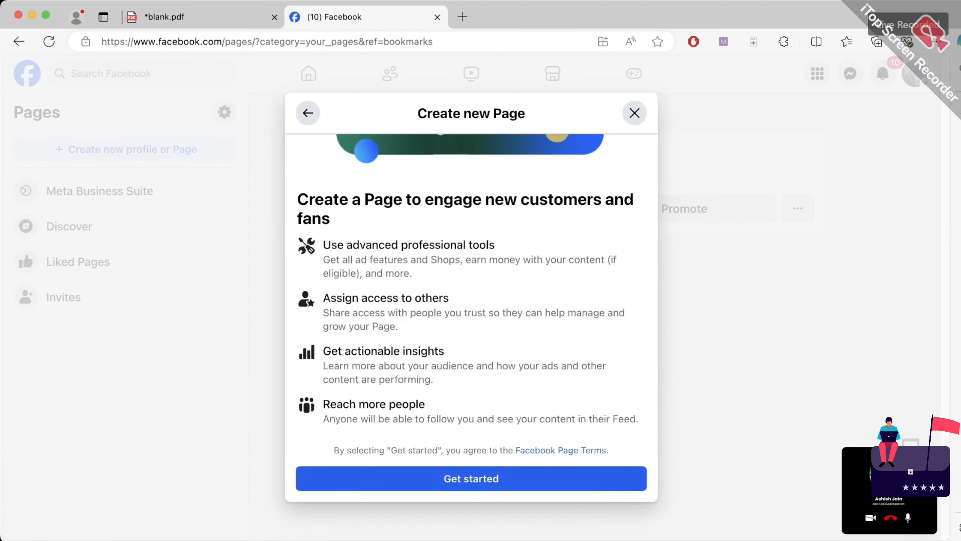
scroll(471, 294, up, 4)
click(471, 479)
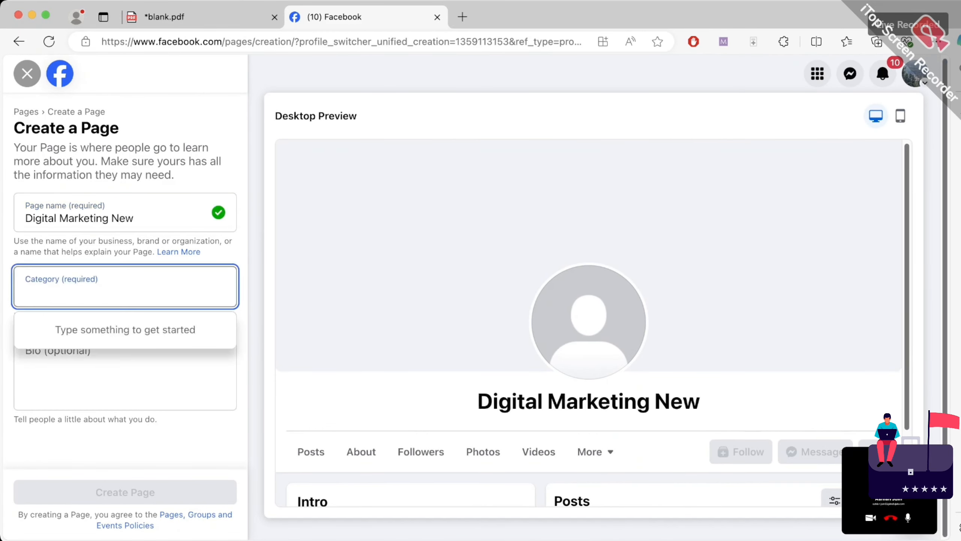
Pick the Digital creator category, enter the bio 'Digital Marketing.', and create the Page
text(Digital)
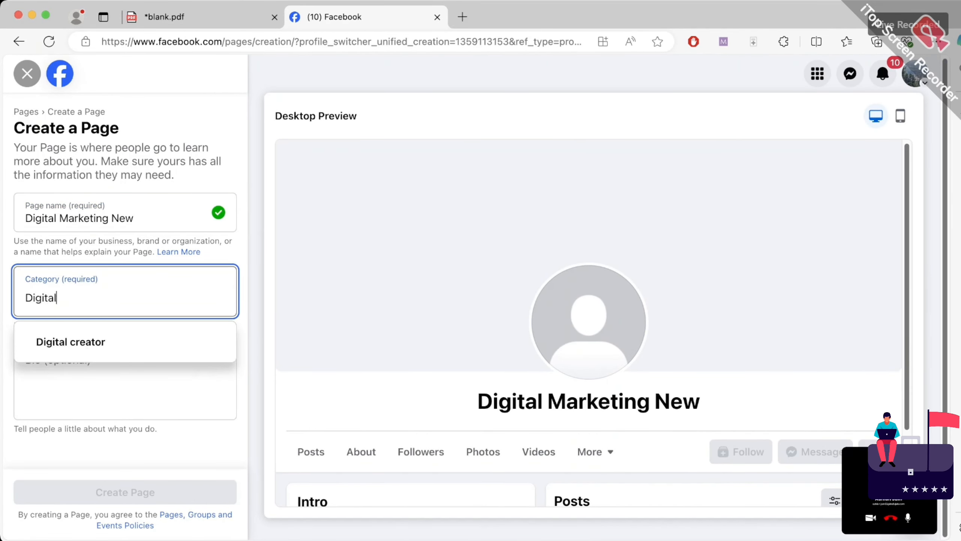
key(Down)
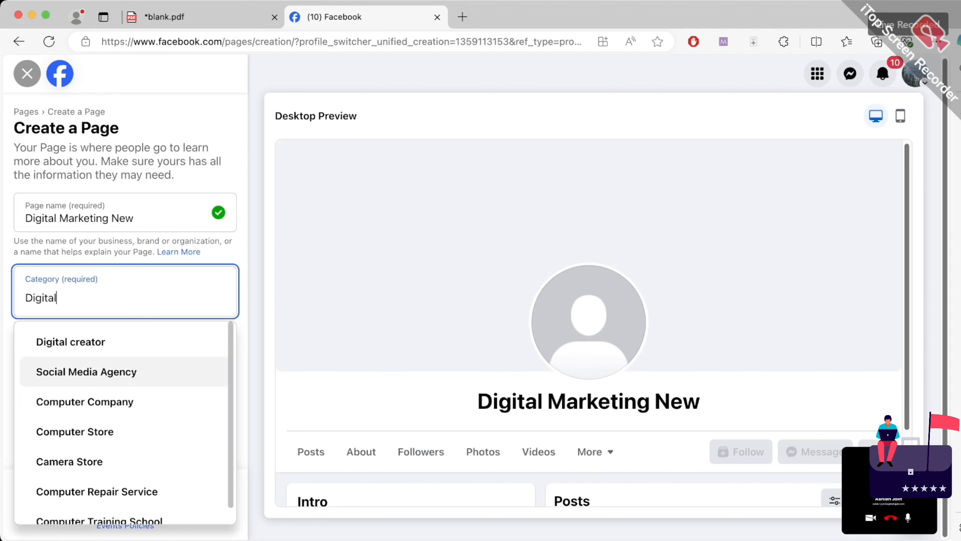
key(Up)
key(Down)
click(87, 342)
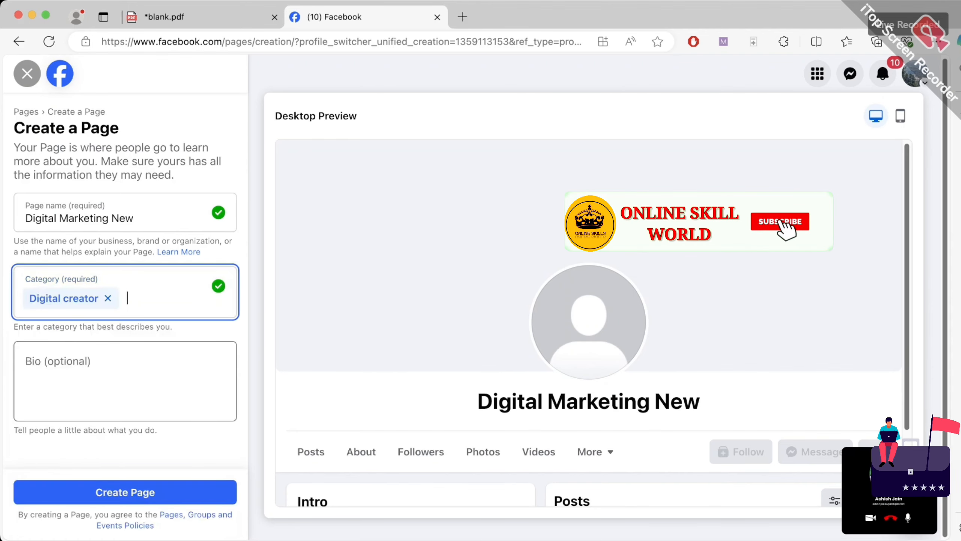
click(87, 377)
text(Digital Marketing.)
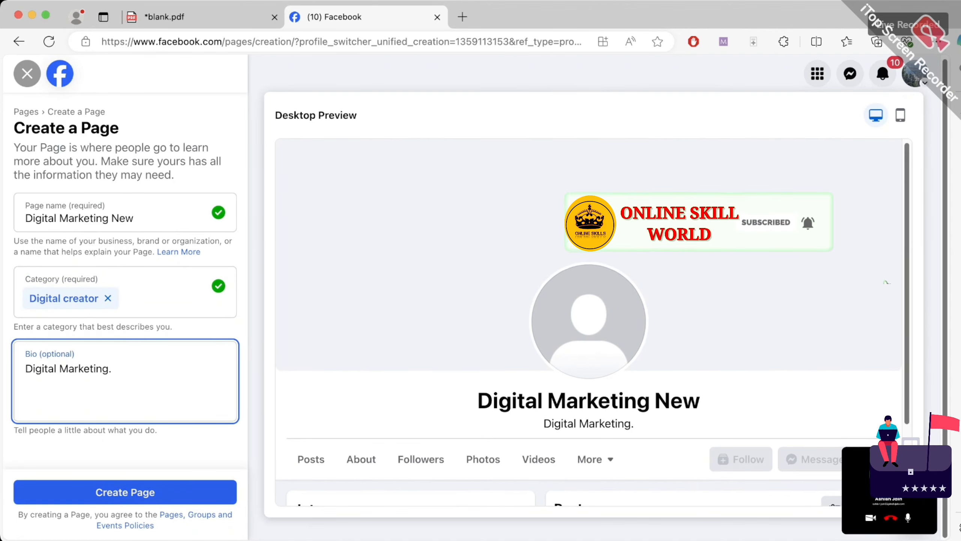
click(125, 491)
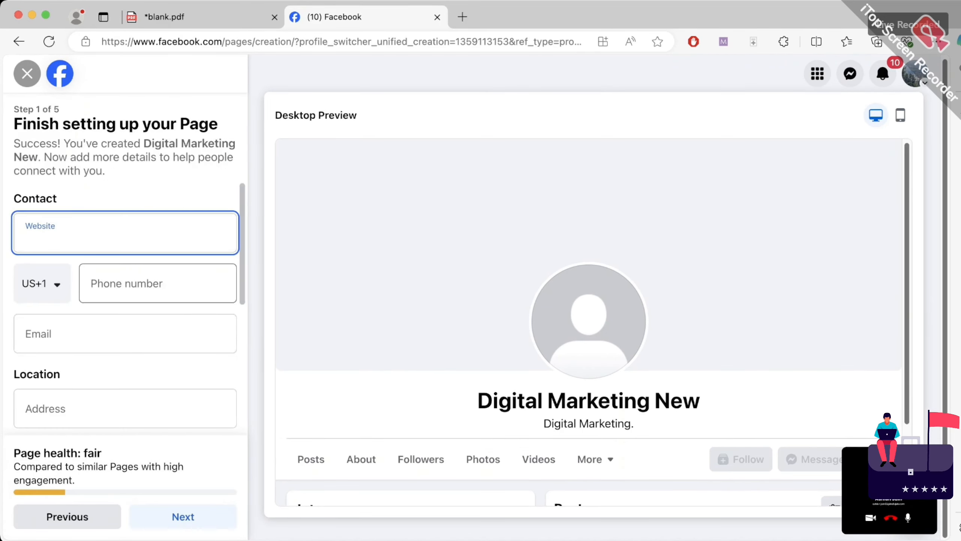
Leave the Step 1 email and other contact fields empty
scroll(125, 303, down, 1)
click(125, 295)
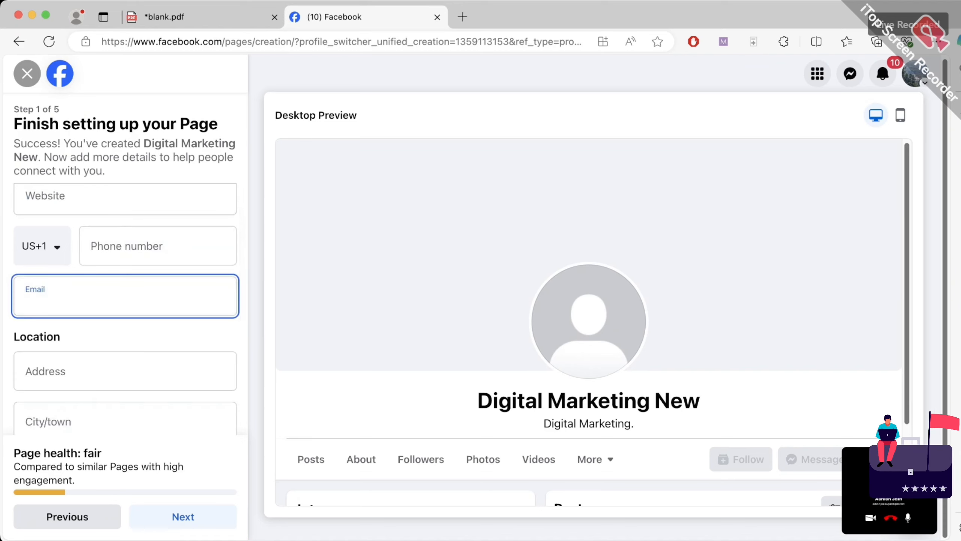
click(144, 336)
scroll(125, 309, down, 6)
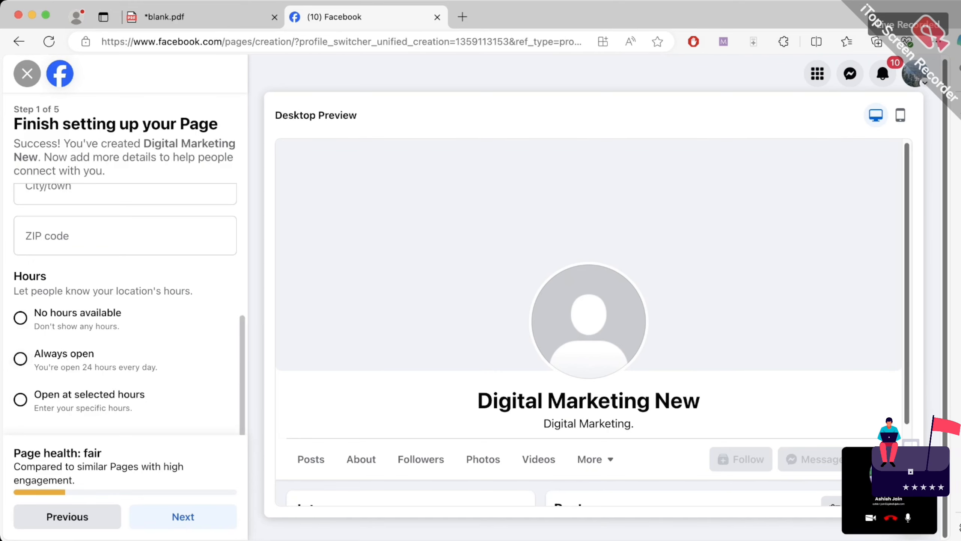
scroll(125, 303, up, 5)
scroll(125, 303, down, 5)
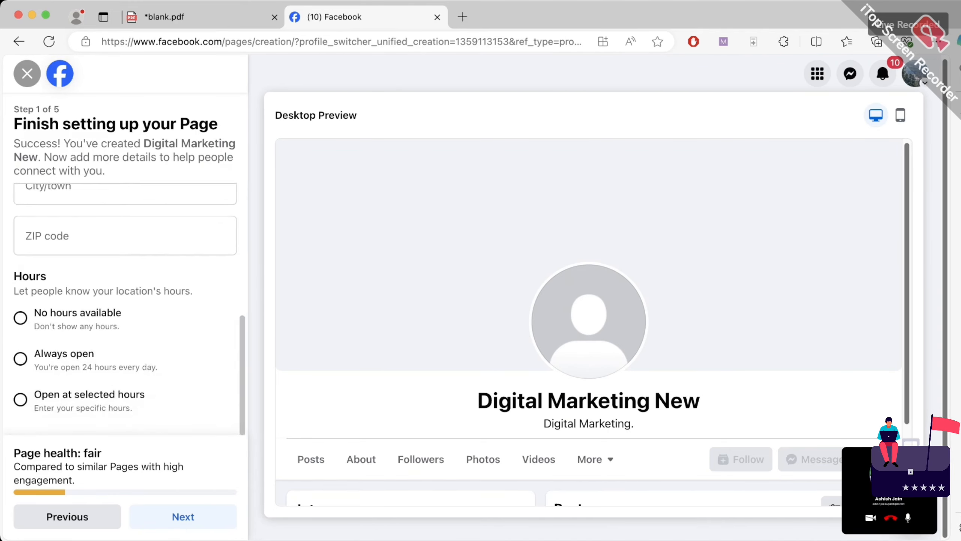
Add an office-party profile picture and a puzzle-piece VISION cover photo, then continue
click(183, 517)
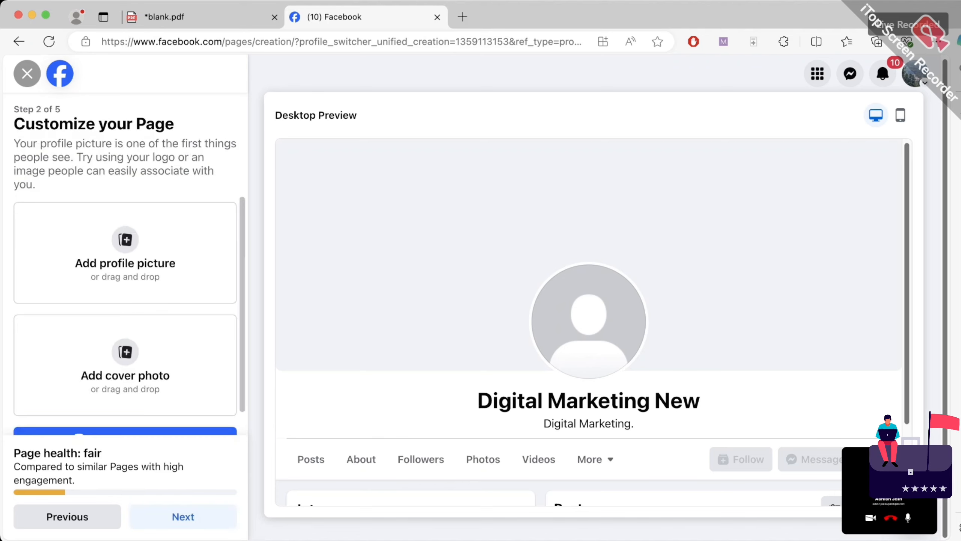
scroll(125, 314, down, 2)
scroll(125, 315, up, 2)
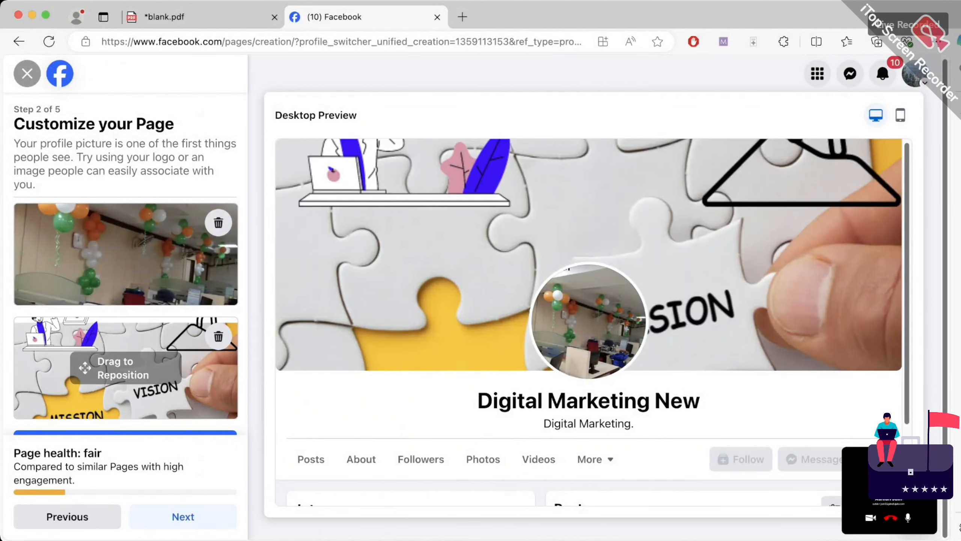
scroll(588, 322, down, 2)
click(183, 516)
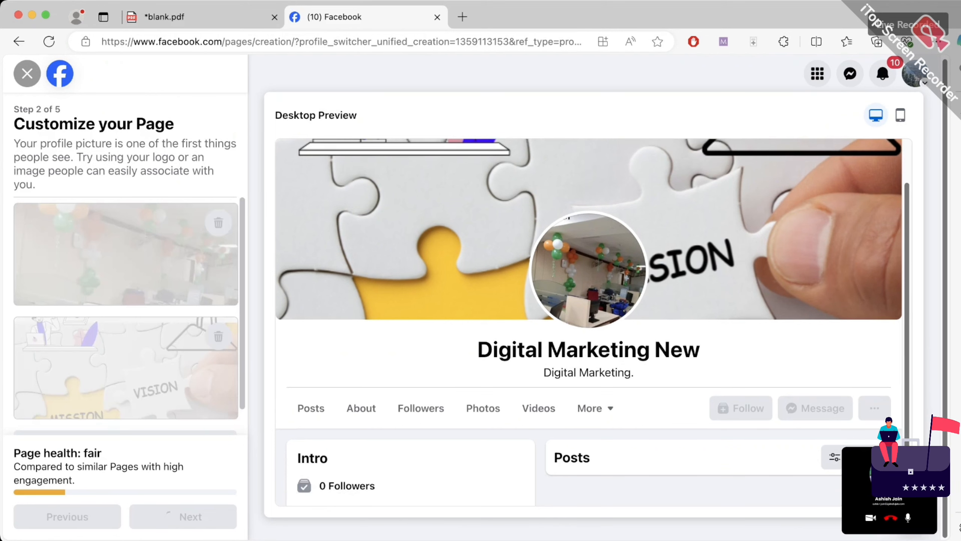
Skip connecting WhatsApp with the number left empty, and skip inviting friends
scroll(125, 326, down, 2)
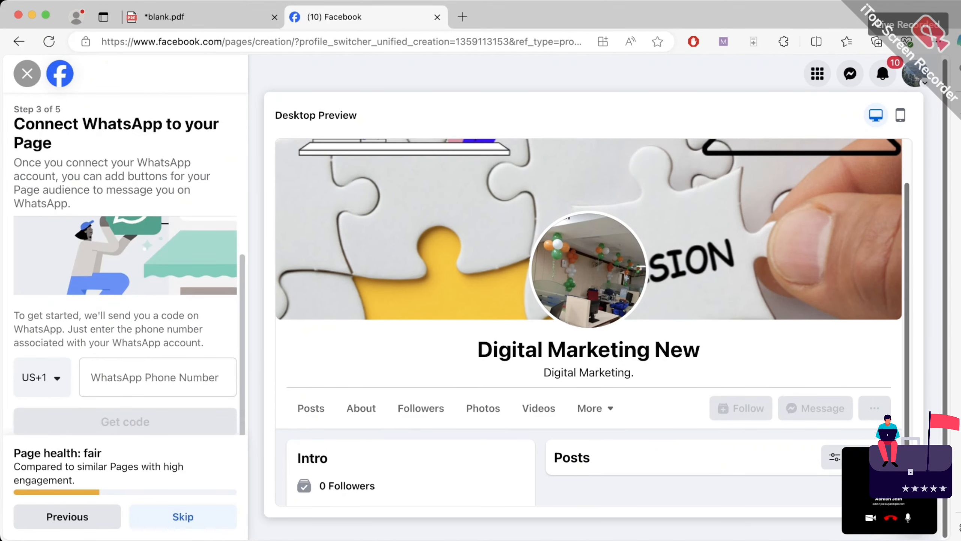
click(157, 378)
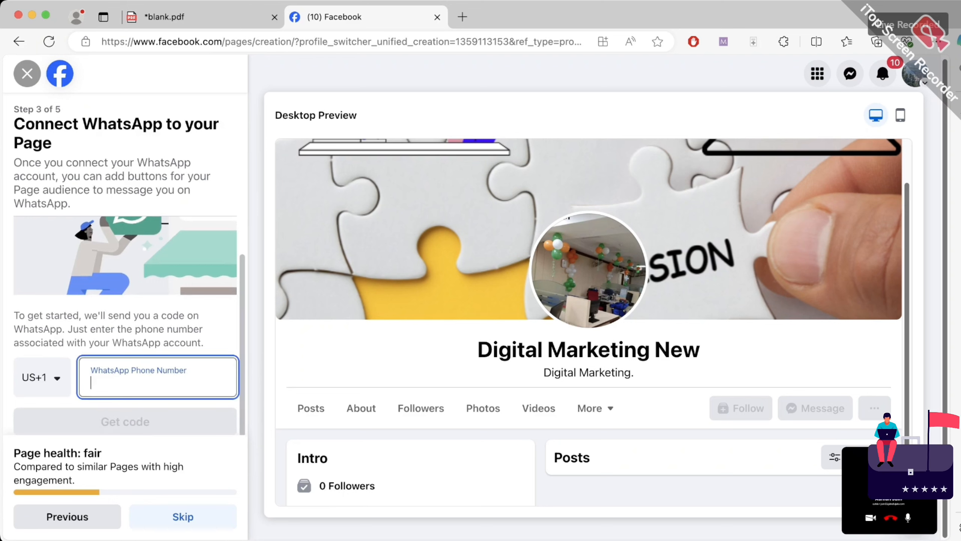
click(144, 421)
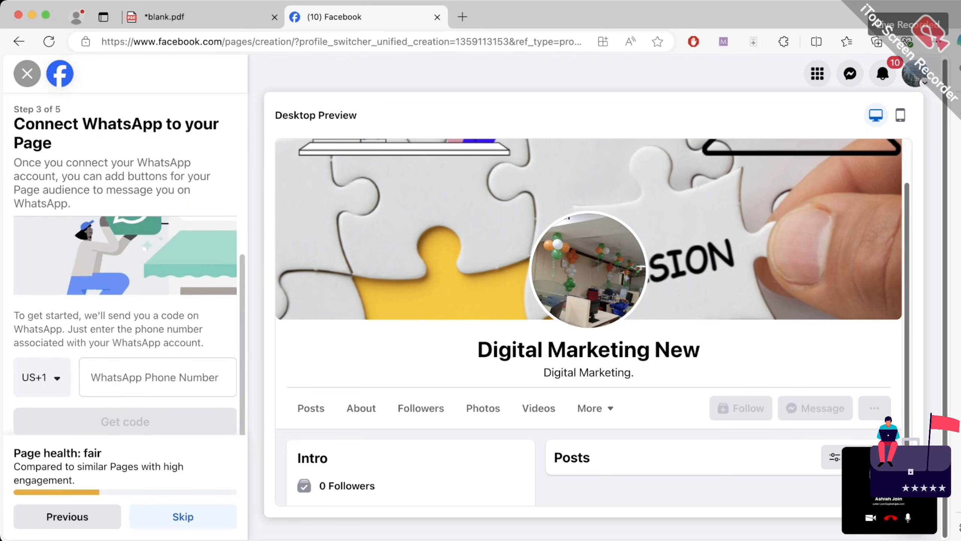
click(183, 516)
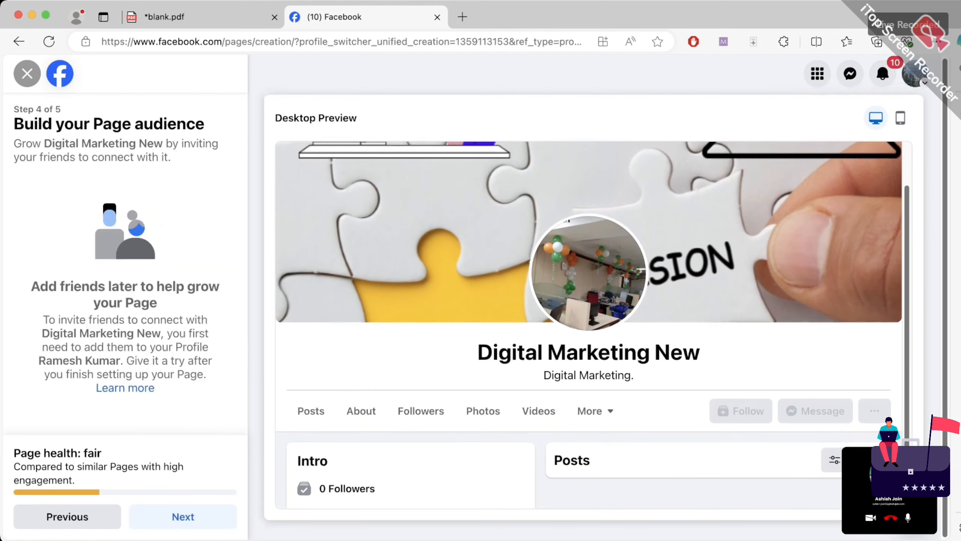
click(183, 516)
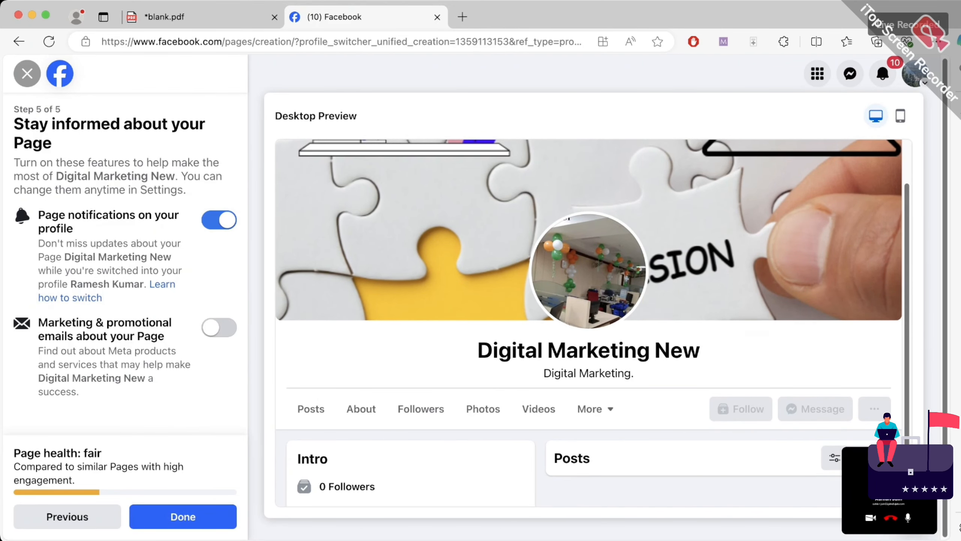
Keep Page notifications on and marketing emails off, and finish the Page setup
drag(58, 215, 129, 215)
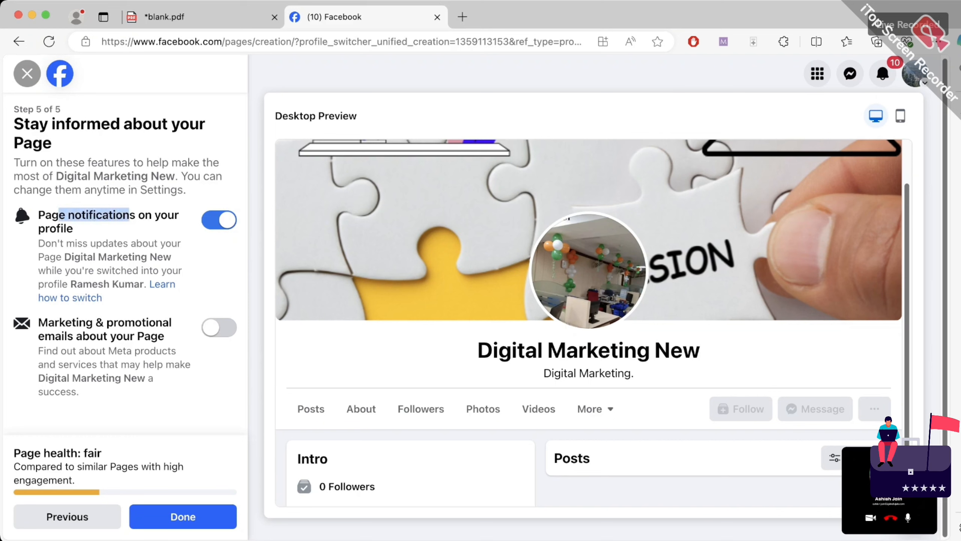
click(130, 215)
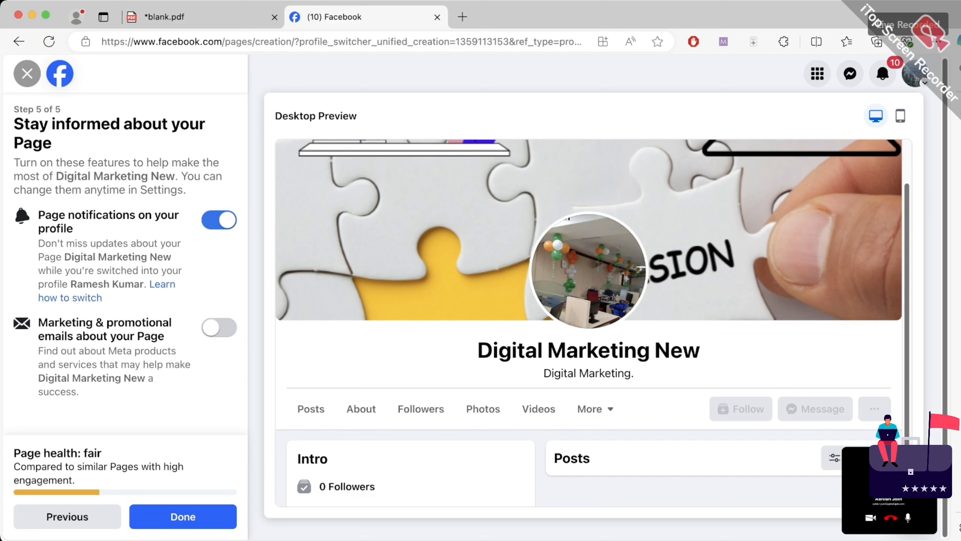
drag(48, 322, 151, 336)
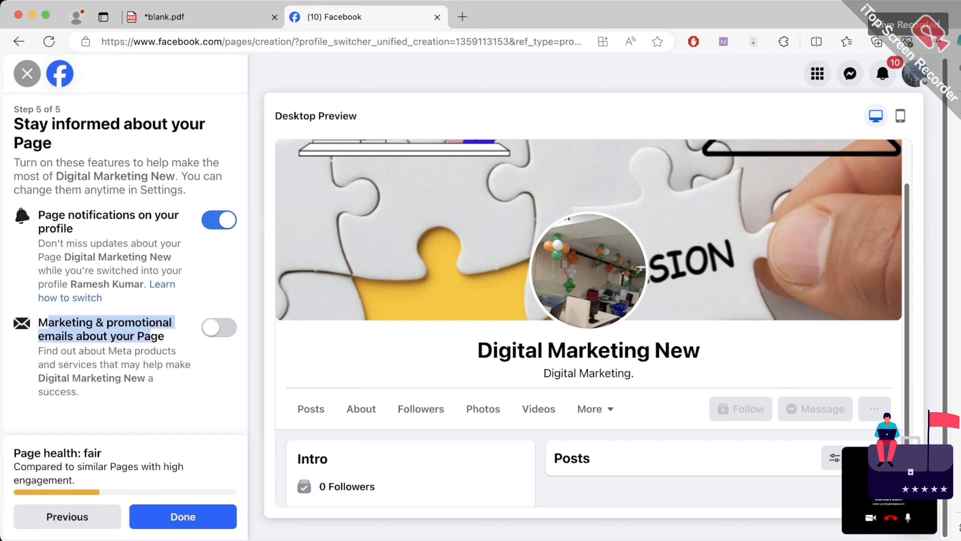
click(183, 516)
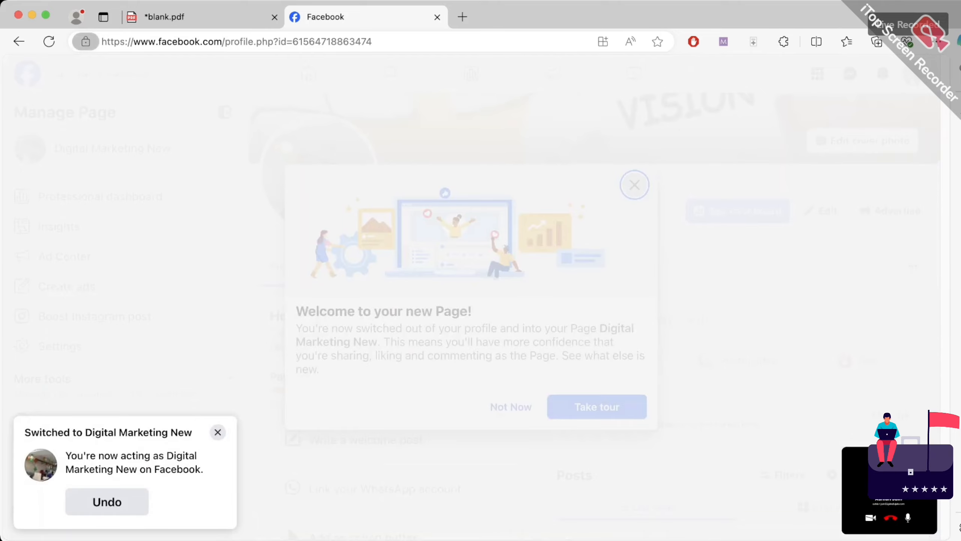
Dismiss the Welcome to your new Page message and look over the Page
click(511, 406)
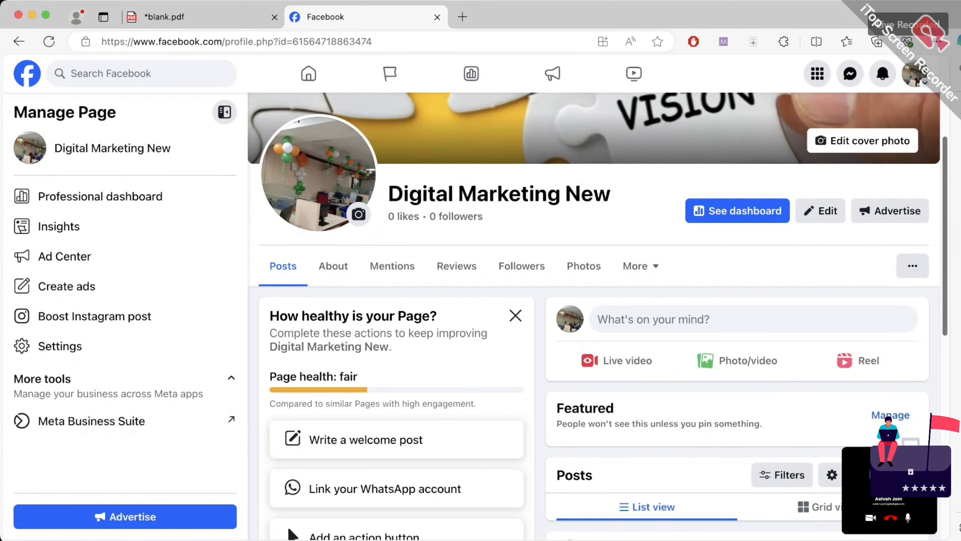
scroll(125, 286, down, 5)
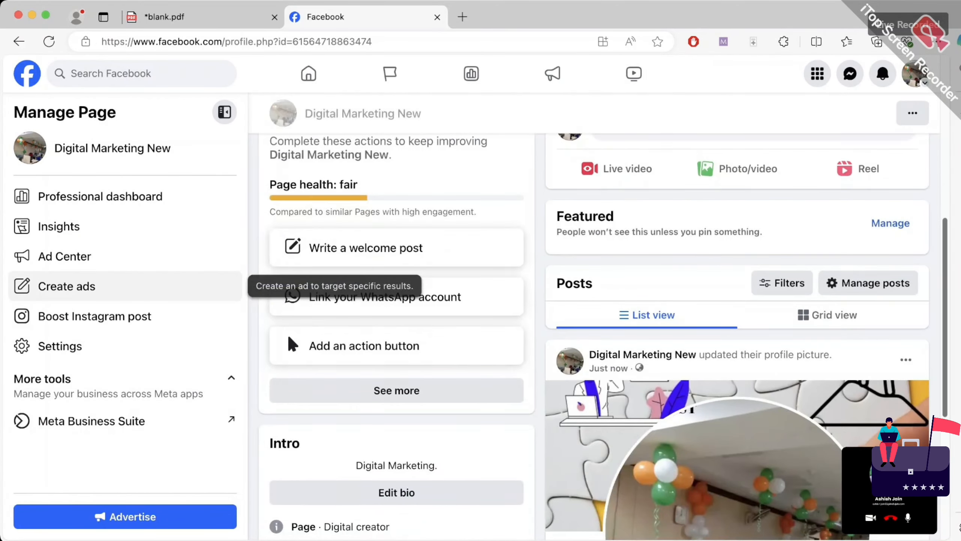
scroll(125, 286, up, 10)
Mark up the Manage Page panel items, then clear the marks and close the annotation toolbar
click(724, 42)
drag(228, 182, 174, 205)
drag(187, 193, 193, 218)
drag(115, 230, 153, 222)
drag(121, 257, 164, 243)
drag(132, 286, 182, 264)
drag(162, 317, 210, 300)
drag(100, 345, 150, 329)
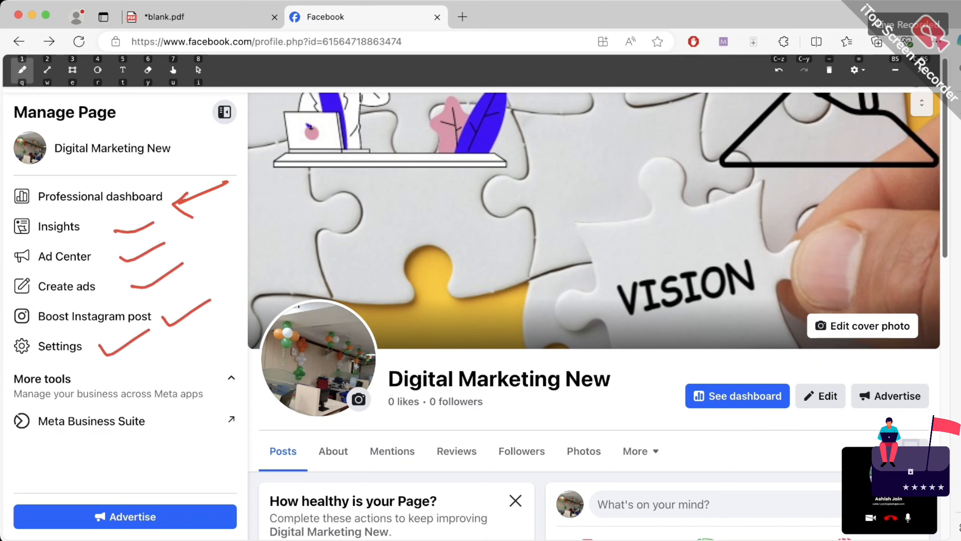
mouse_move(125, 395)
mouse_down()
mouse_move(151, 463)
mouse_move(113, 395)
mouse_up()
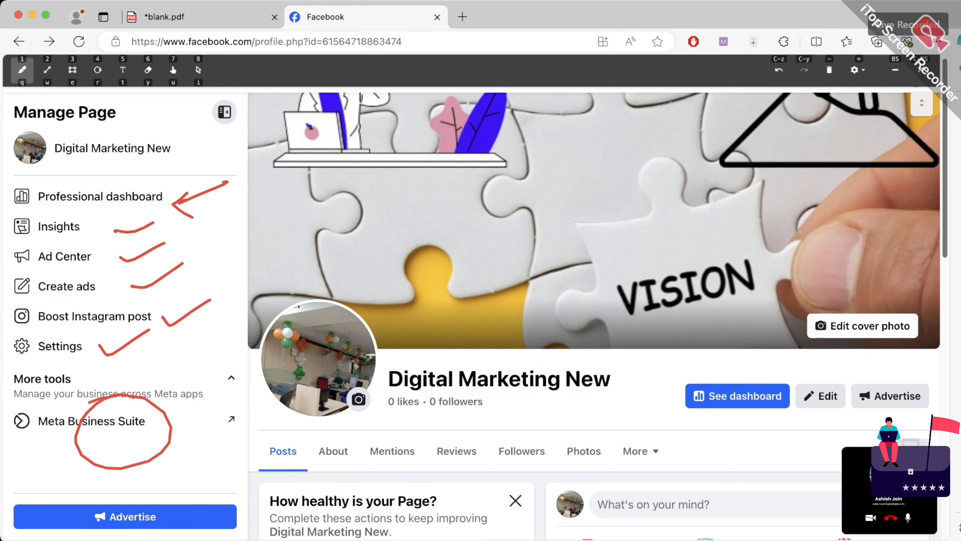
click(830, 70)
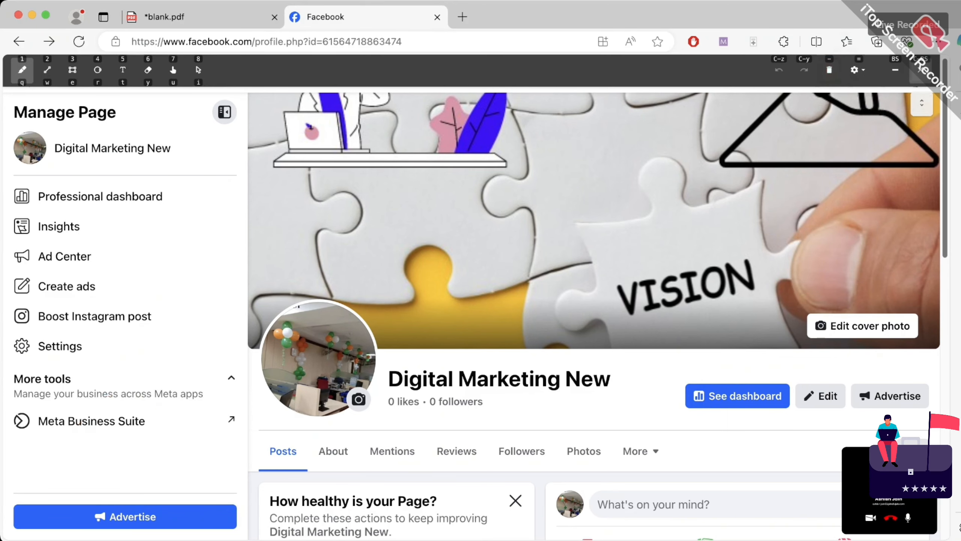
click(921, 70)
Search the Page settings for 'access' and open the Page access result
click(60, 346)
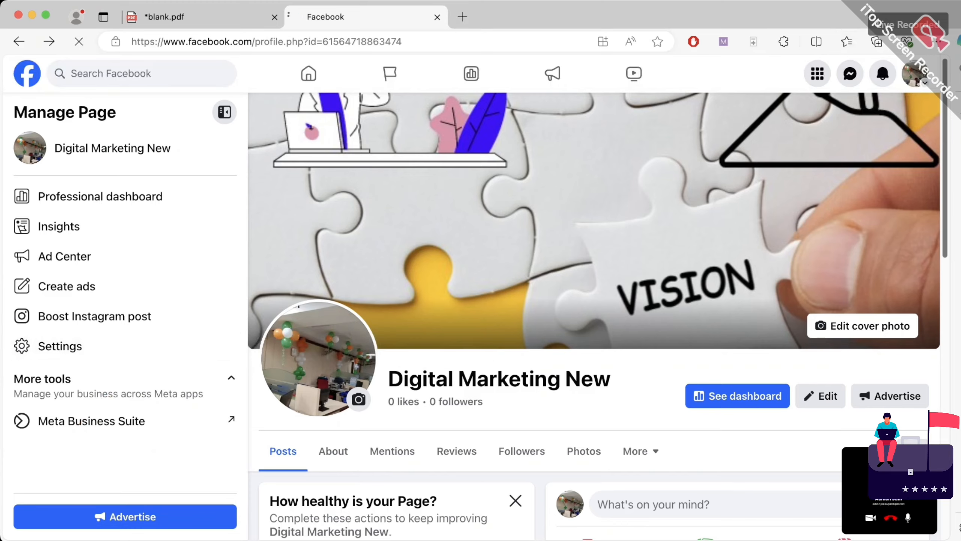
scroll(60, 346, down, 10)
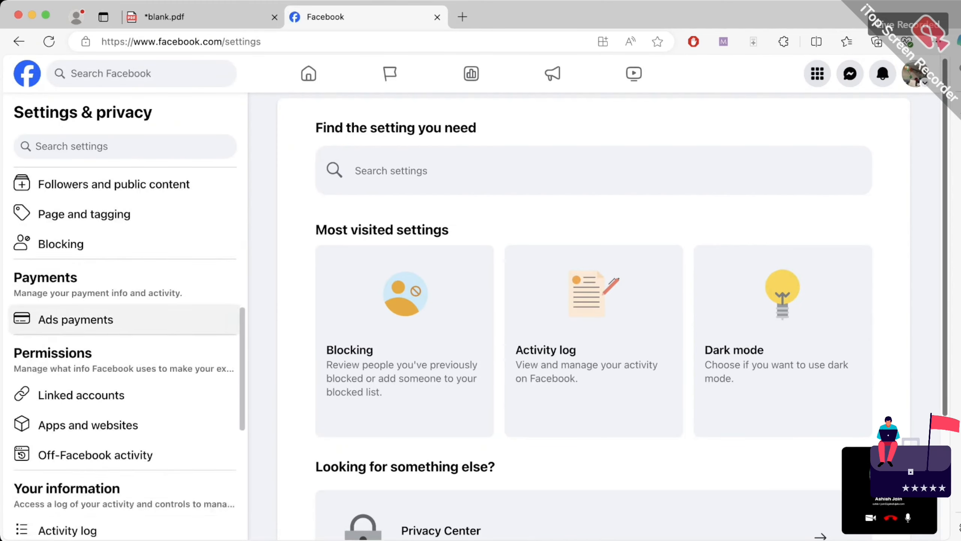
scroll(125, 352, up, 15)
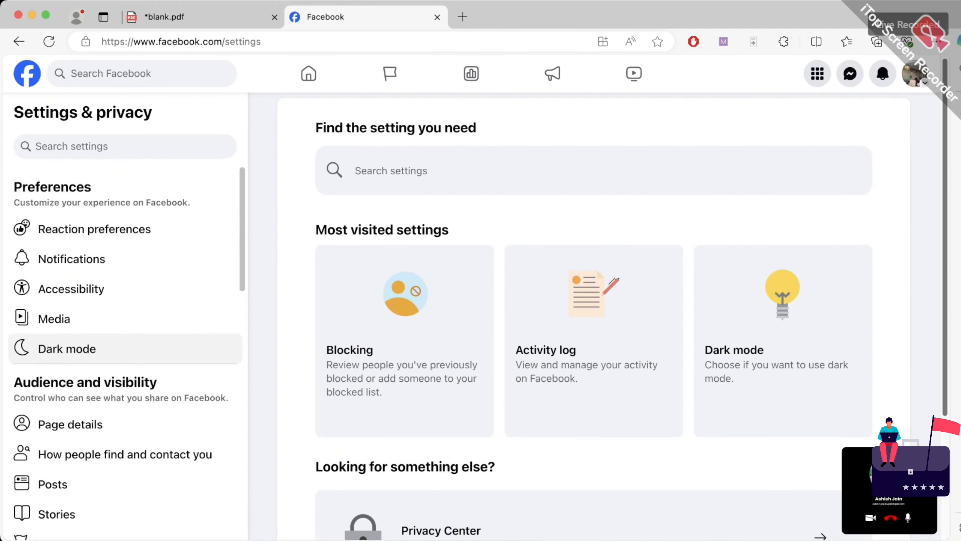
scroll(125, 352, down, 6)
scroll(125, 352, up, 6)
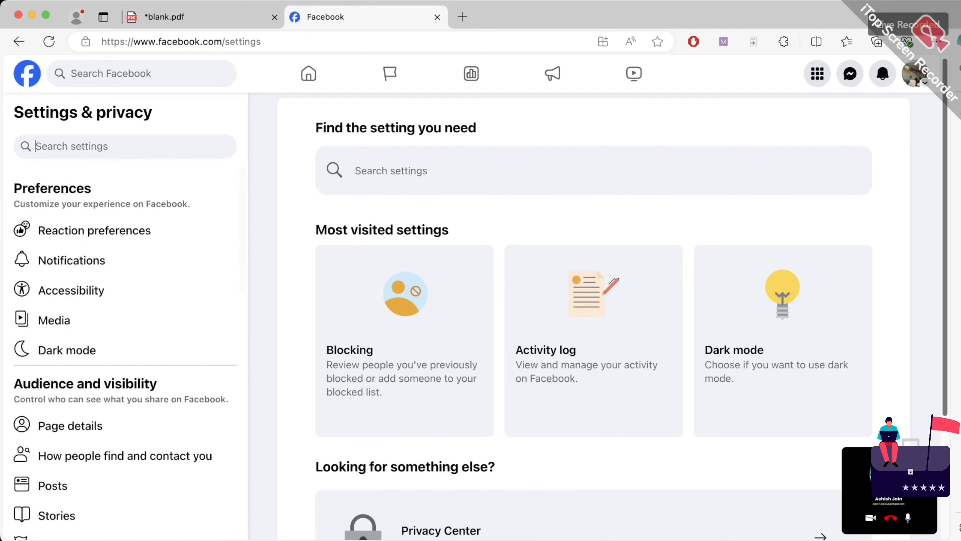
text(access)
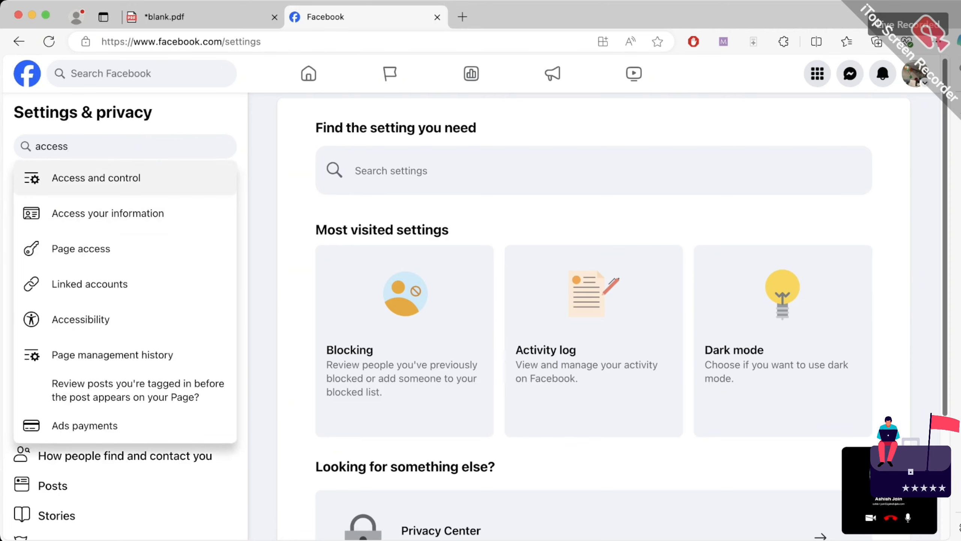
key(Down)
key(Down)
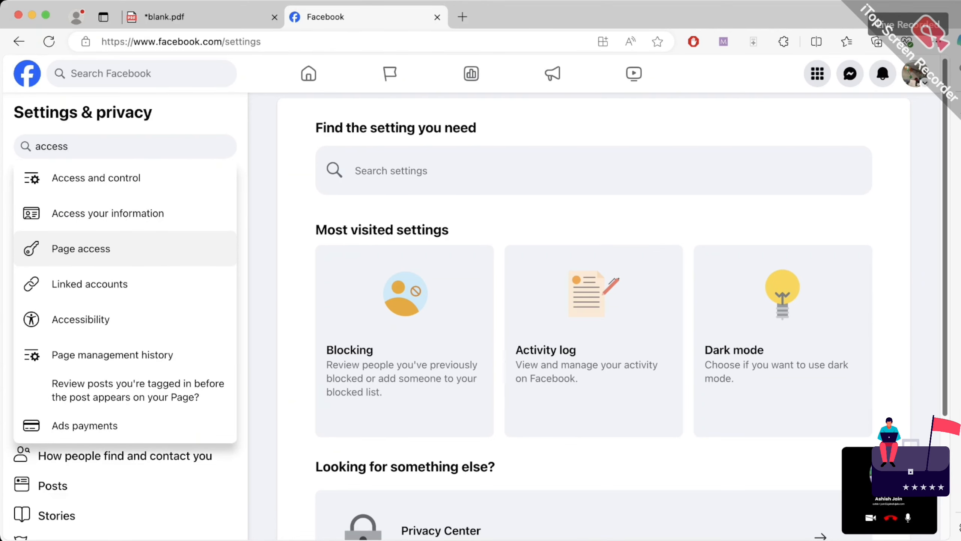
key(Return)
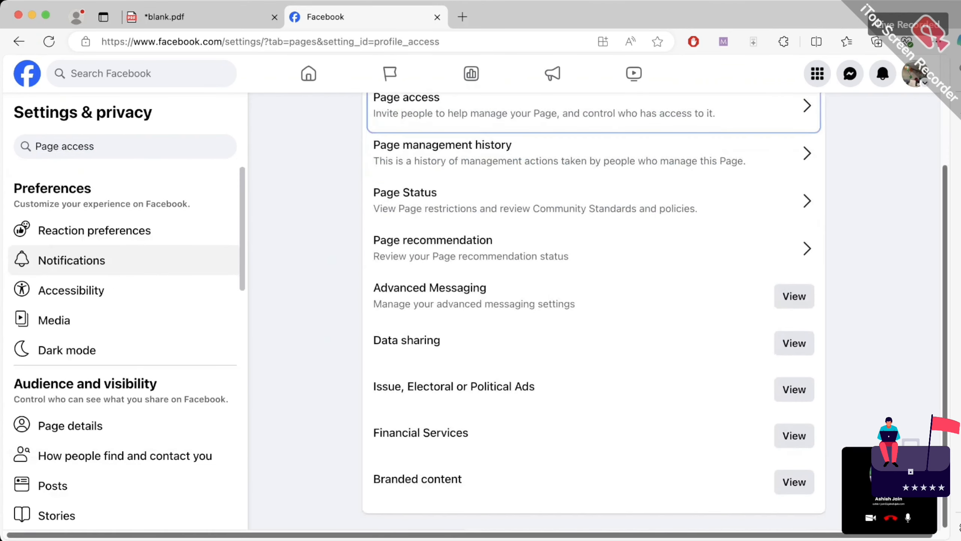
Draw an arrow annotation pointing at Page access in the settings list
scroll(590, 163, up, 2)
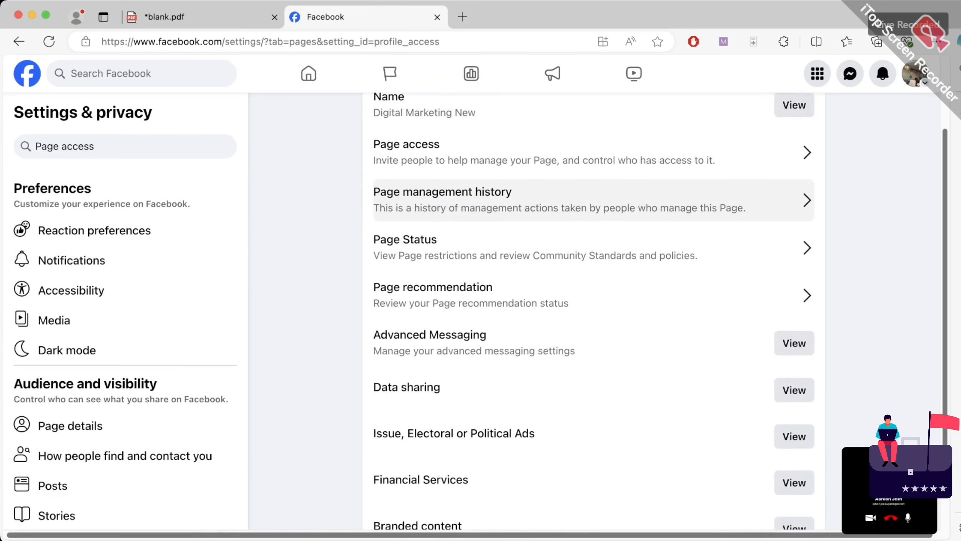
scroll(590, 163, up, 1)
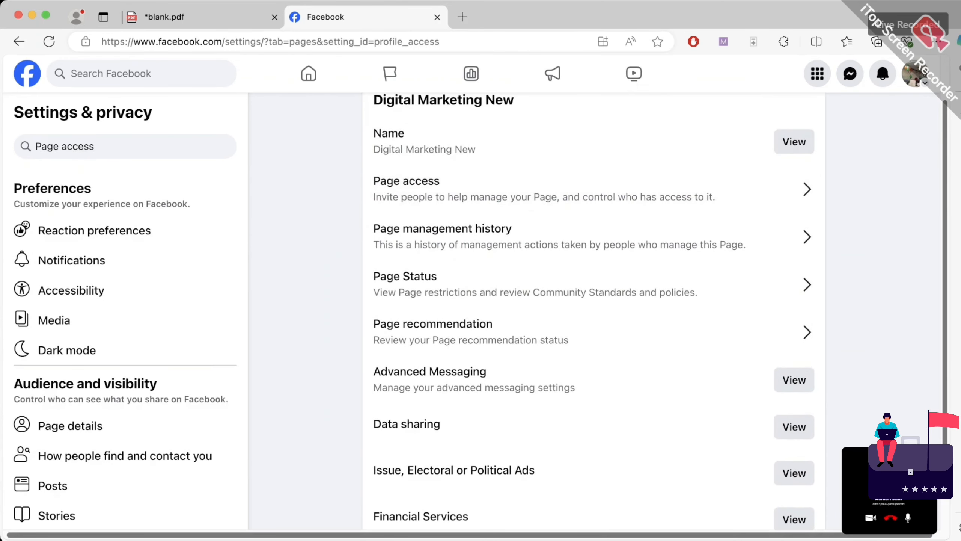
click(723, 42)
mouse_move(306, 229)
mouse_down()
mouse_move(354, 205)
mouse_move(343, 222)
mouse_up()
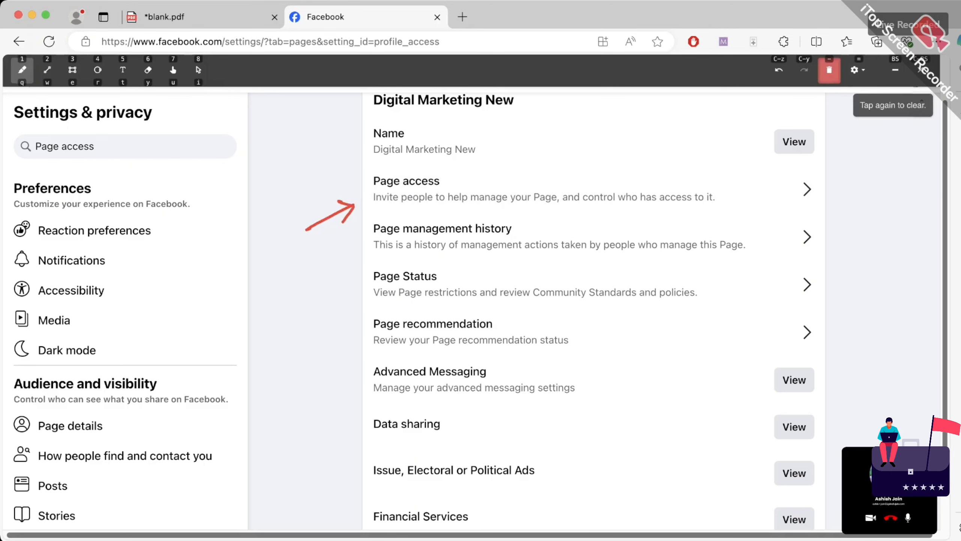
click(921, 70)
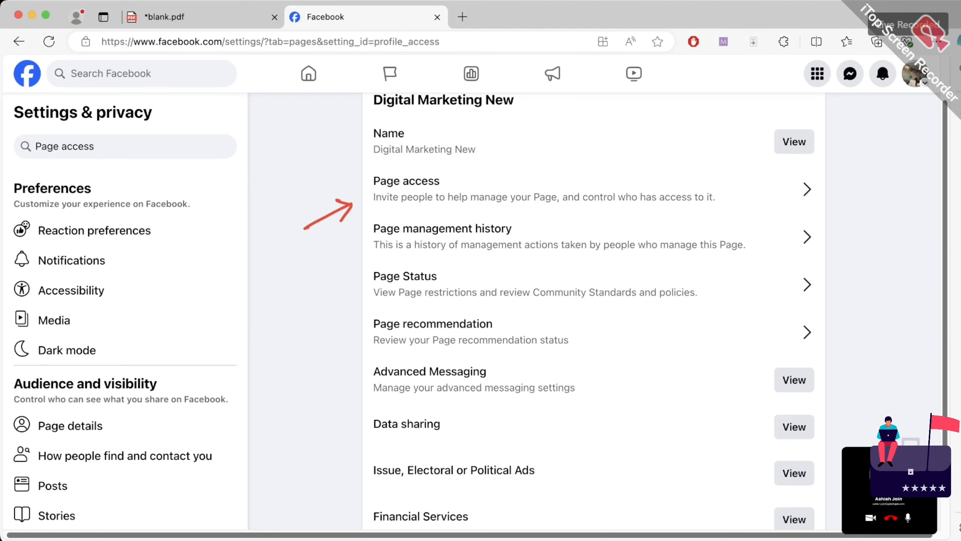
Open Page access and start adding someone with task access, moving past the explanation
click(353, 204)
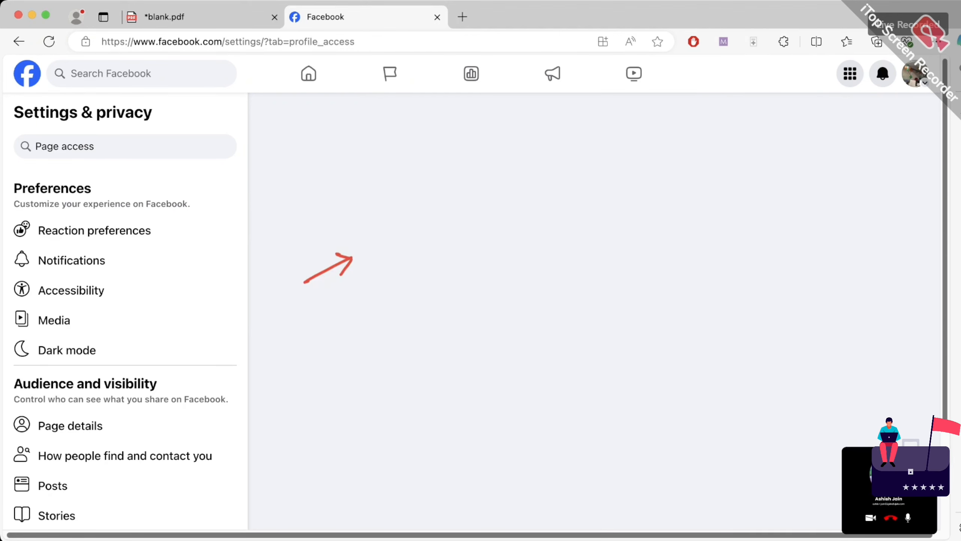
scroll(594, 208, down, 2)
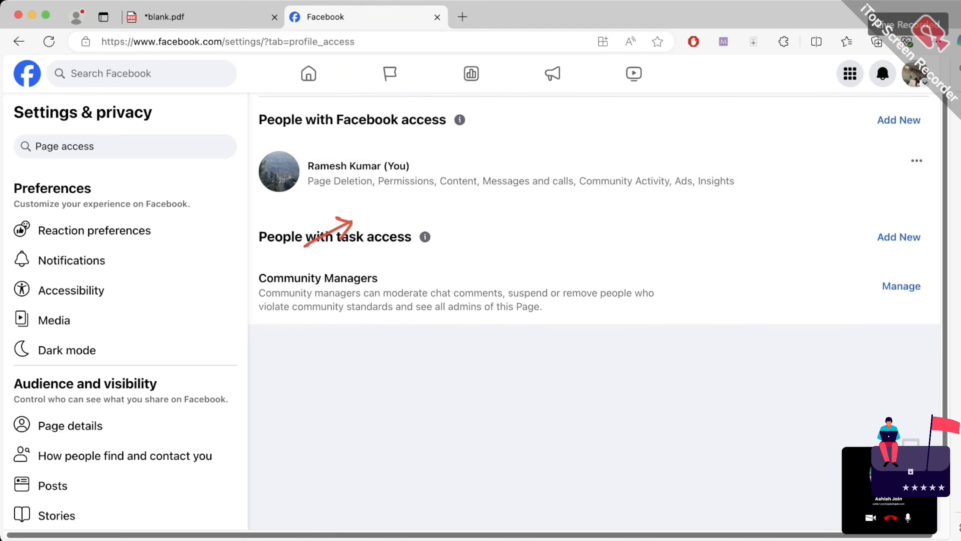
click(899, 237)
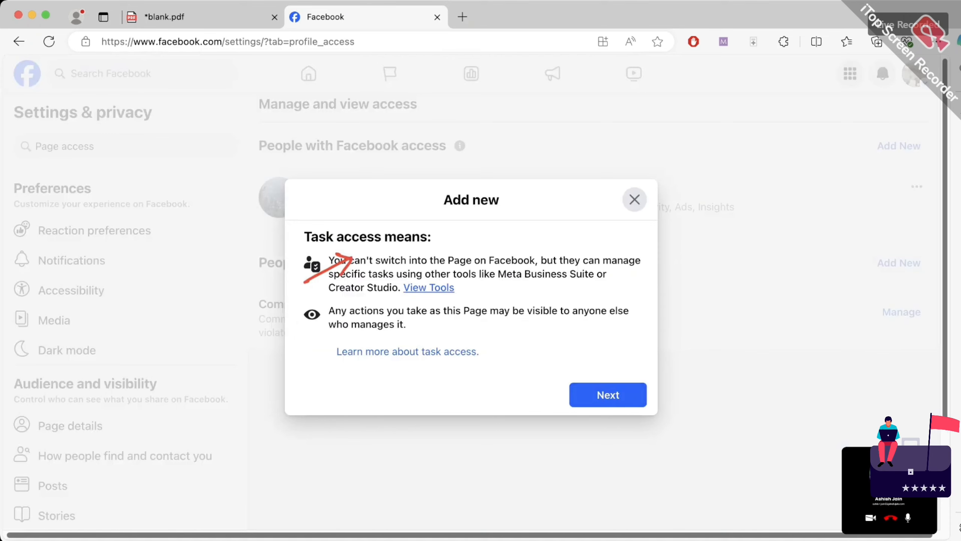
drag(375, 237, 432, 236)
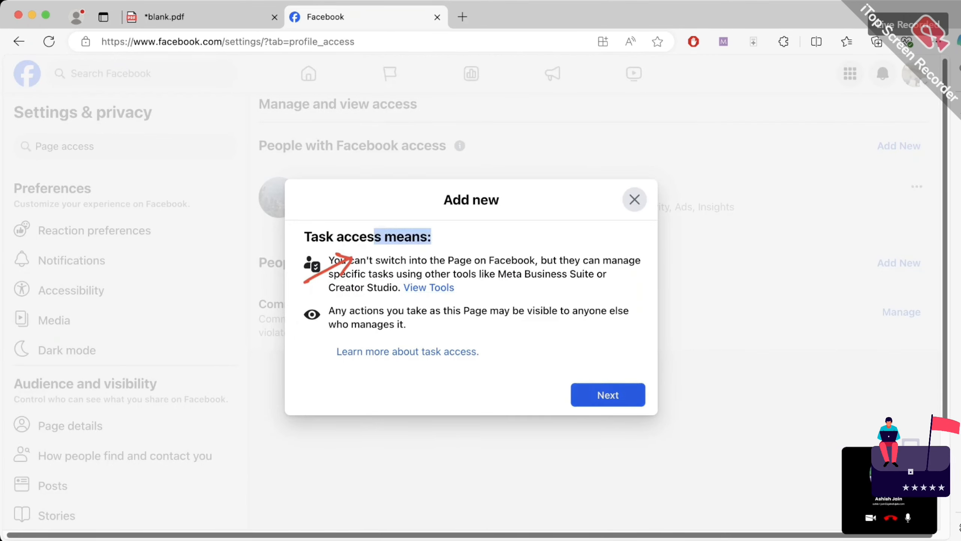
click(608, 394)
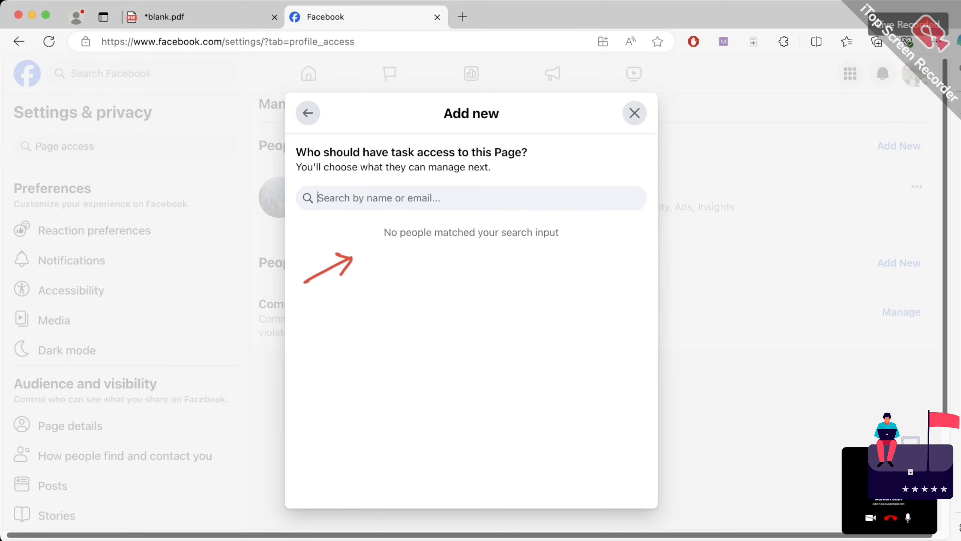
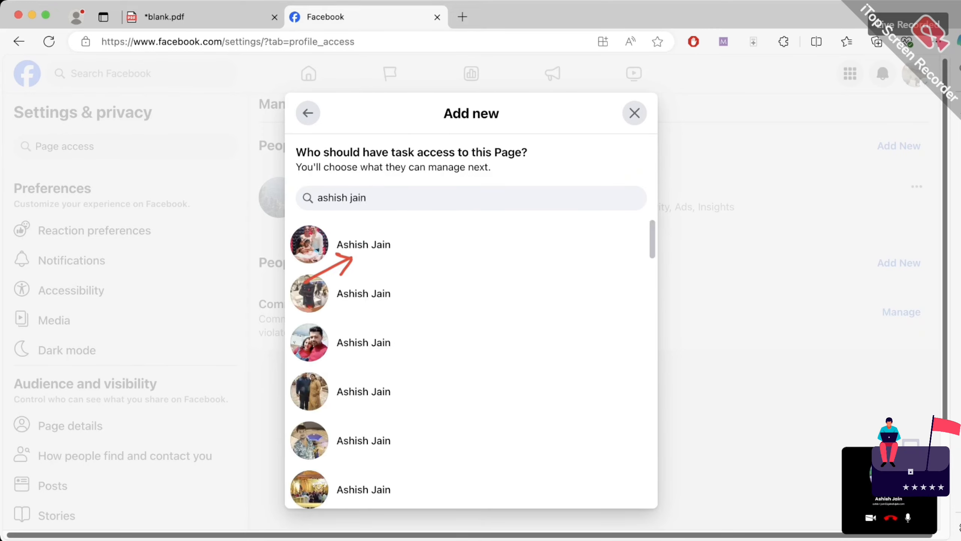
Search for a person's name in the Add new dialog and browse the matching profiles
scroll(471, 379, down, 3)
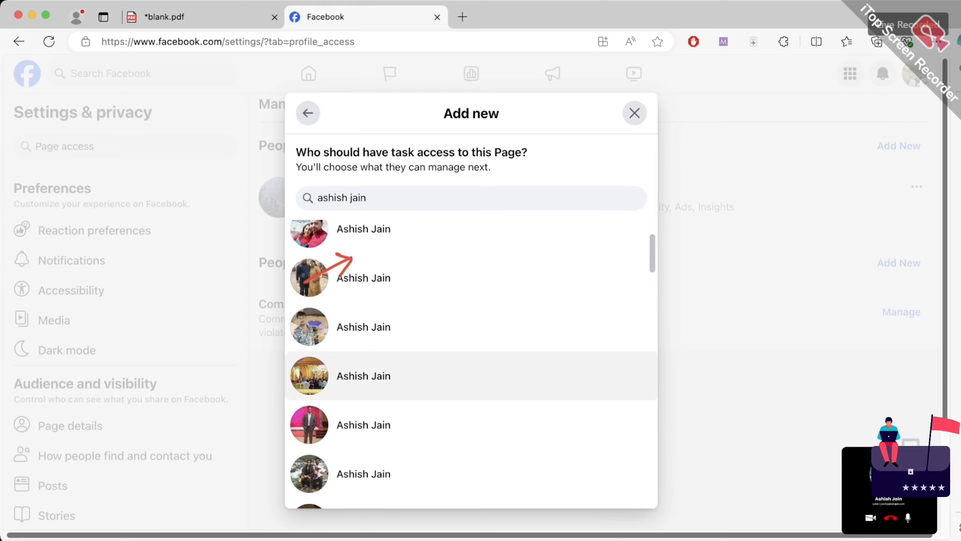
scroll(471, 376, down, 1)
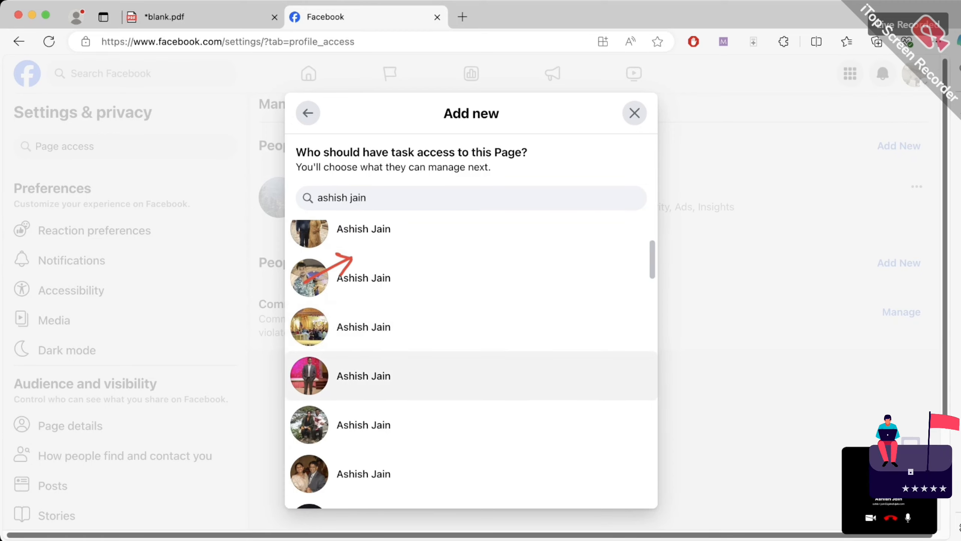
scroll(471, 379, down, 1)
scroll(472, 379, down, 1)
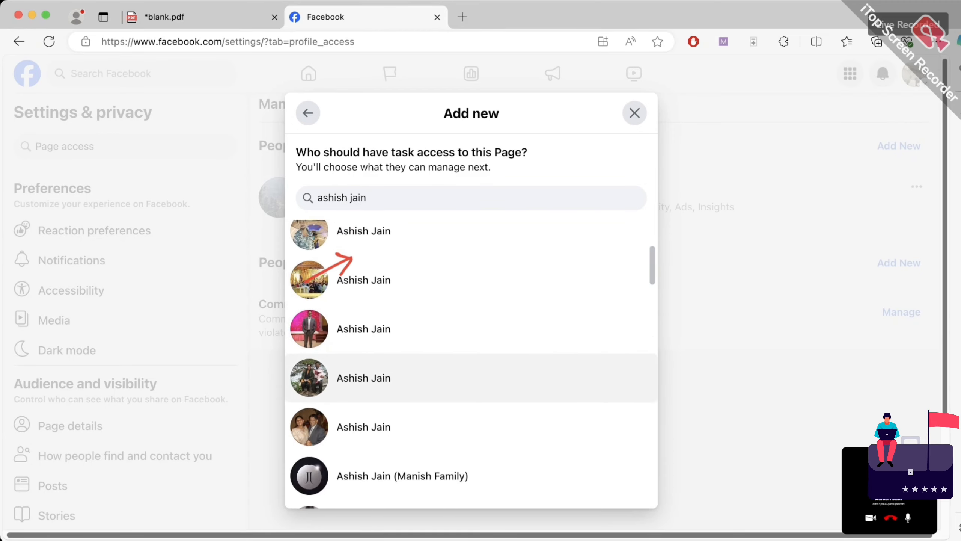
scroll(471, 379, down, 4)
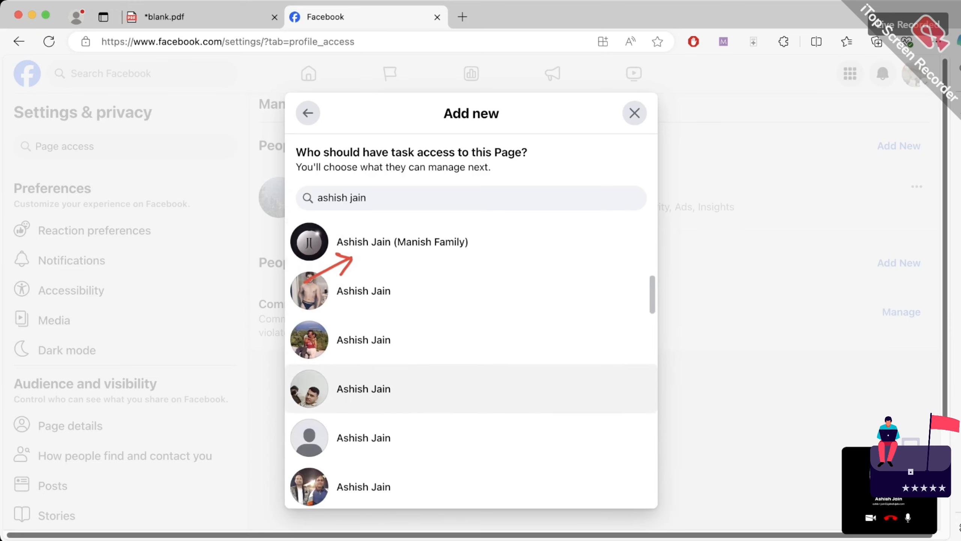
scroll(472, 379, up, 5)
scroll(472, 364, up, 4)
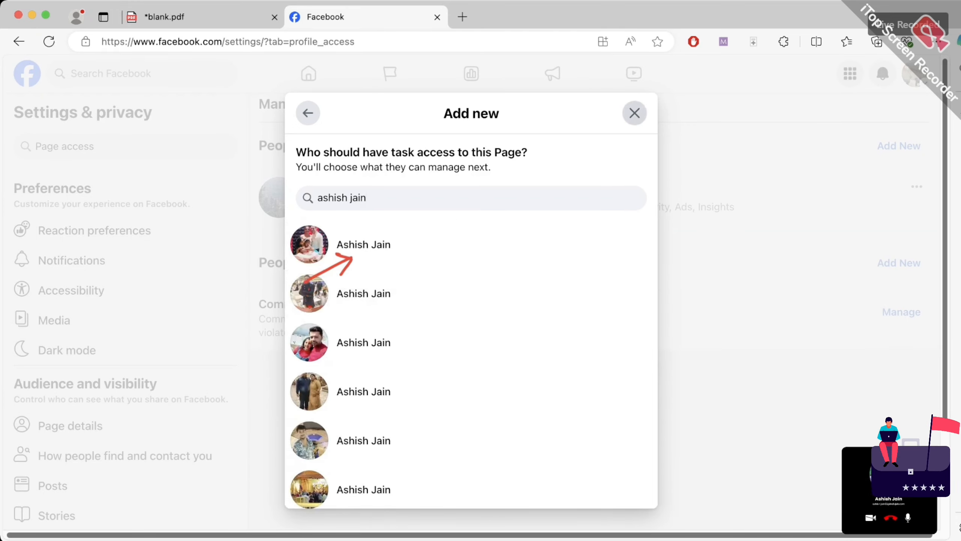
Close the Add new task-access dialog without adding anyone
click(635, 113)
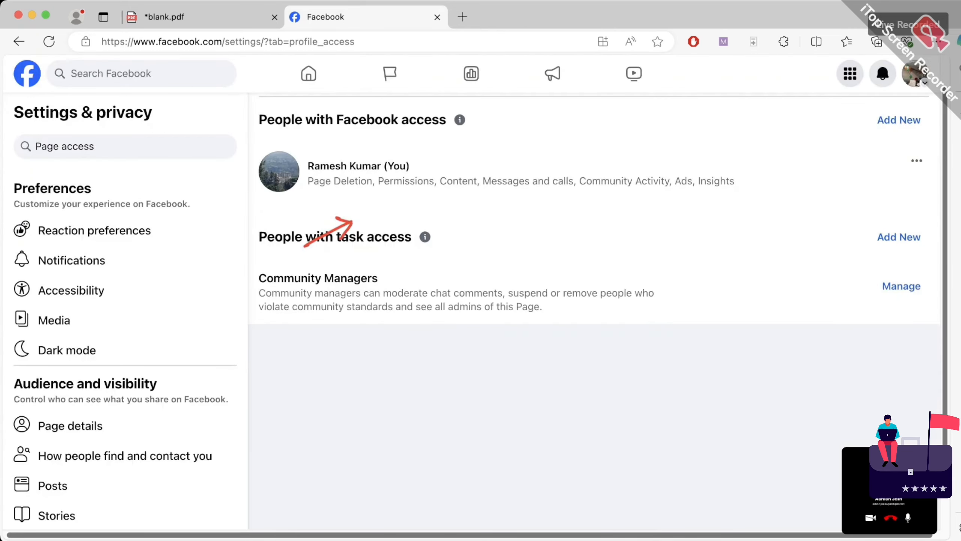
scroll(598, 207, up, 1)
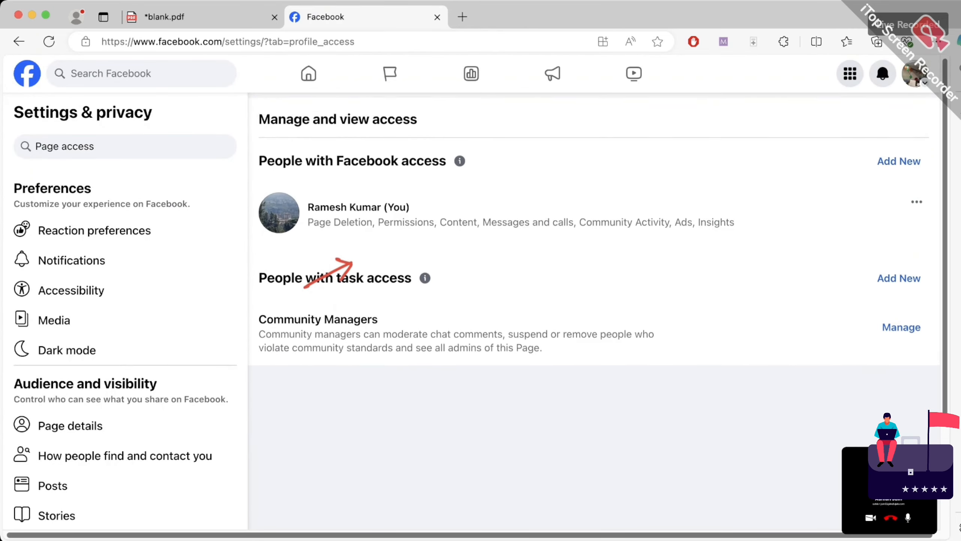
scroll(594, 227, down, 5)
scroll(125, 419, down, 6)
scroll(125, 418, down, 10)
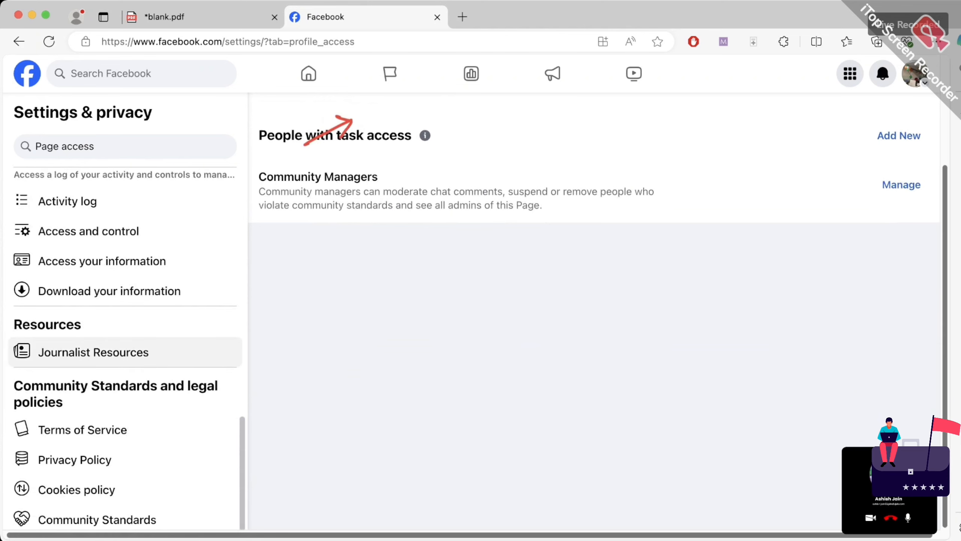
From the Facebook home feed, expand the sidebar shortcuts and open Pages
click(27, 74)
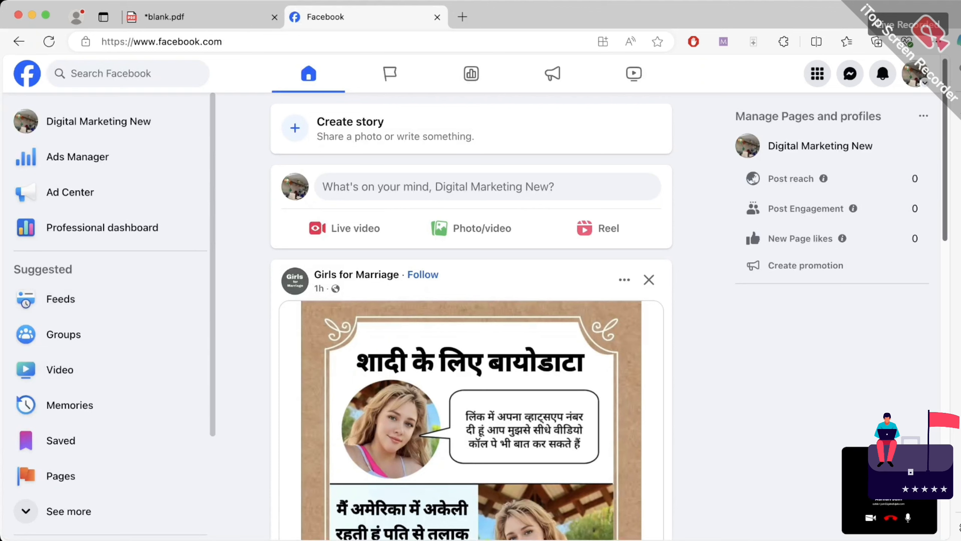
click(68, 510)
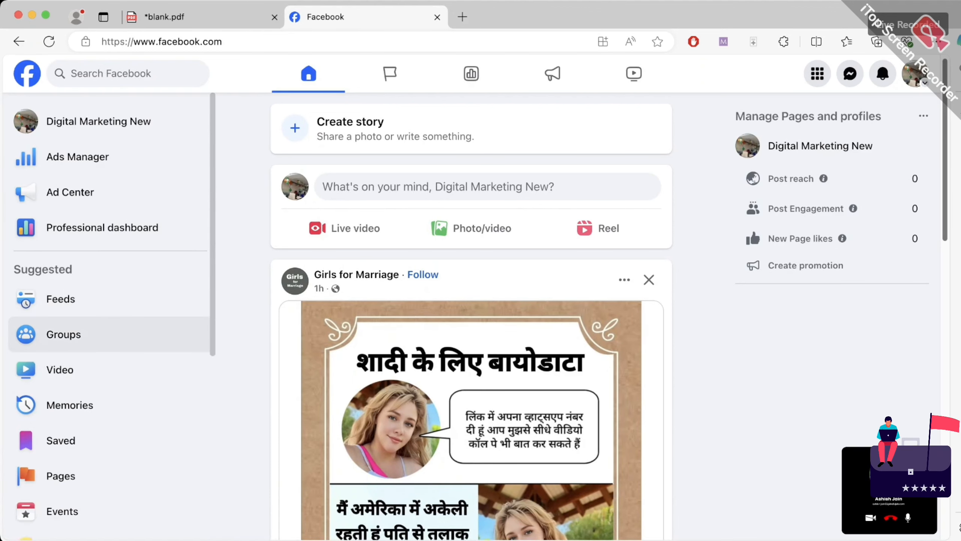
scroll(110, 265, down, 4)
scroll(110, 196, down, 4)
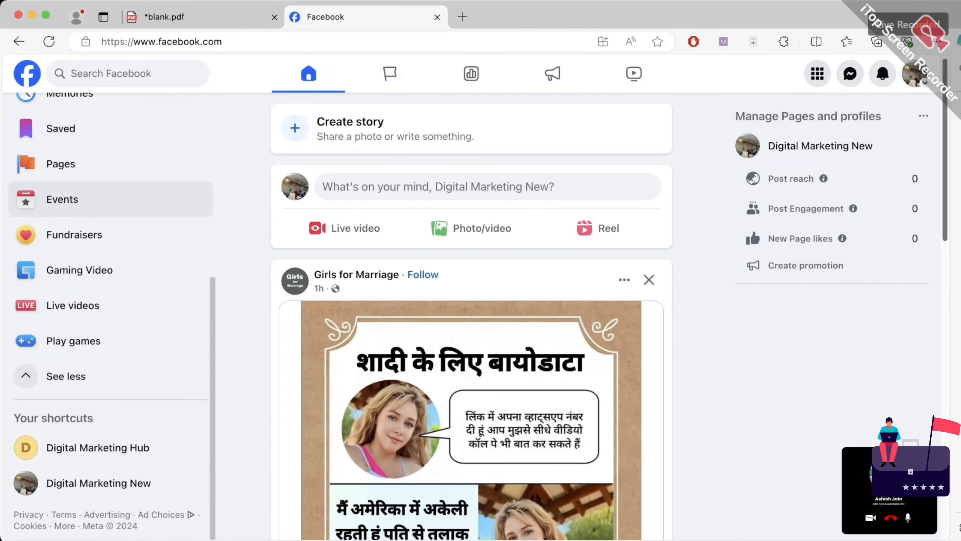
scroll(110, 348, up, 8)
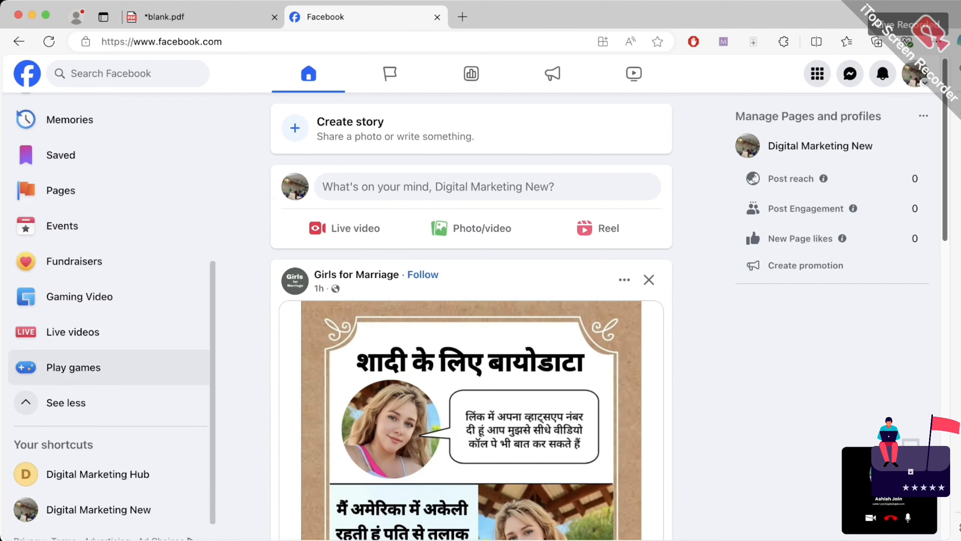
scroll(110, 364, down, 2)
click(61, 409)
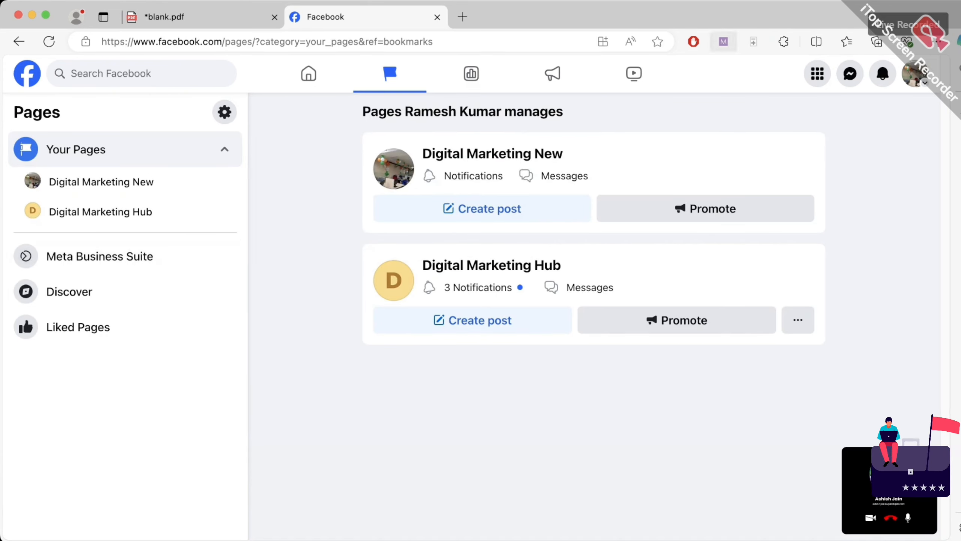
Mark Meta Business Suite with an arrow in the Pages sidebar, then open it for Digital Marketing New
click(724, 41)
drag(139, 269, 147, 320)
mouse_move(128, 290)
mouse_down()
mouse_move(133, 278)
mouse_move(155, 282)
mouse_up()
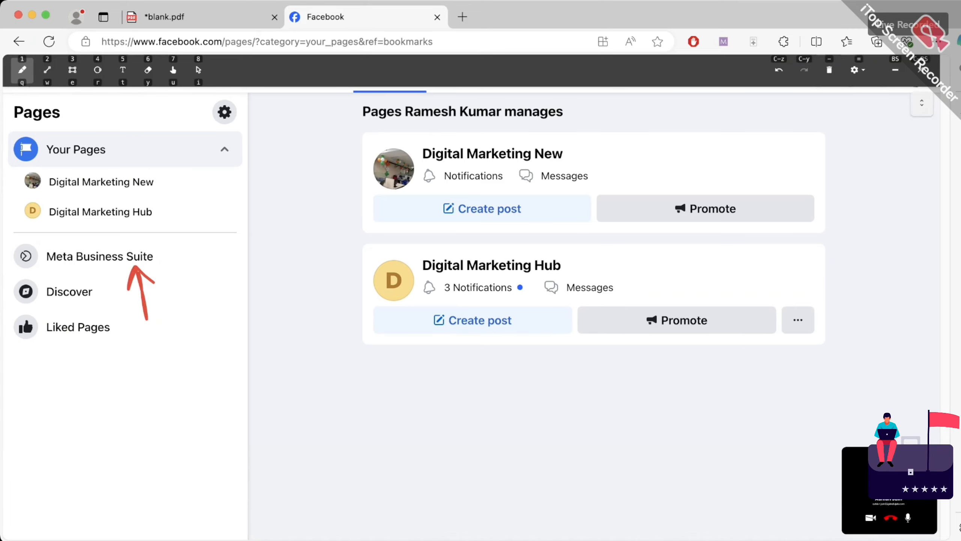
click(829, 70)
click(829, 70)
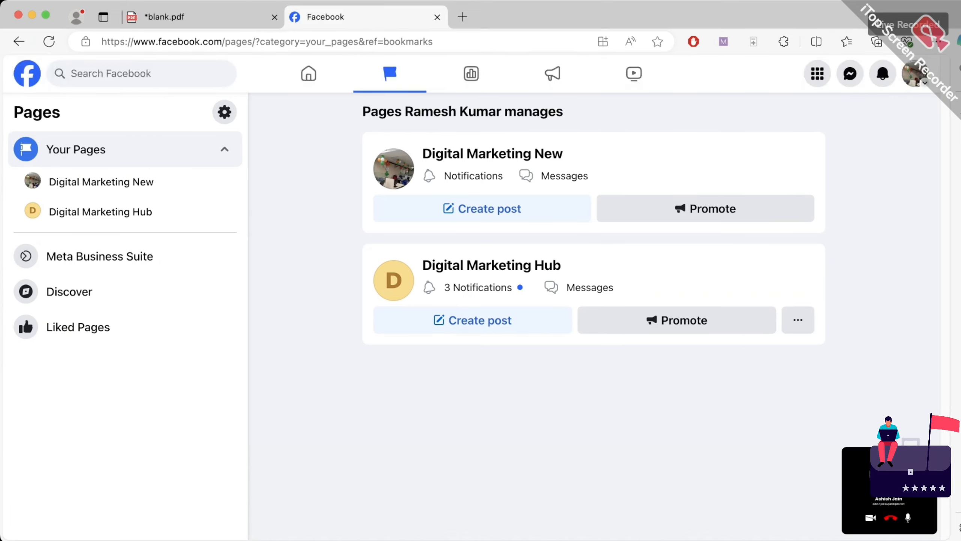
click(99, 256)
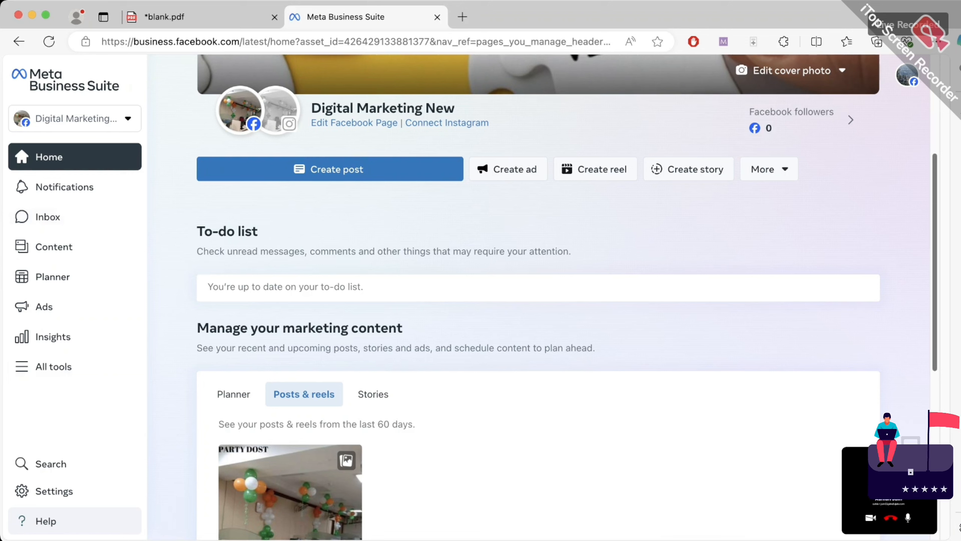
click(724, 42)
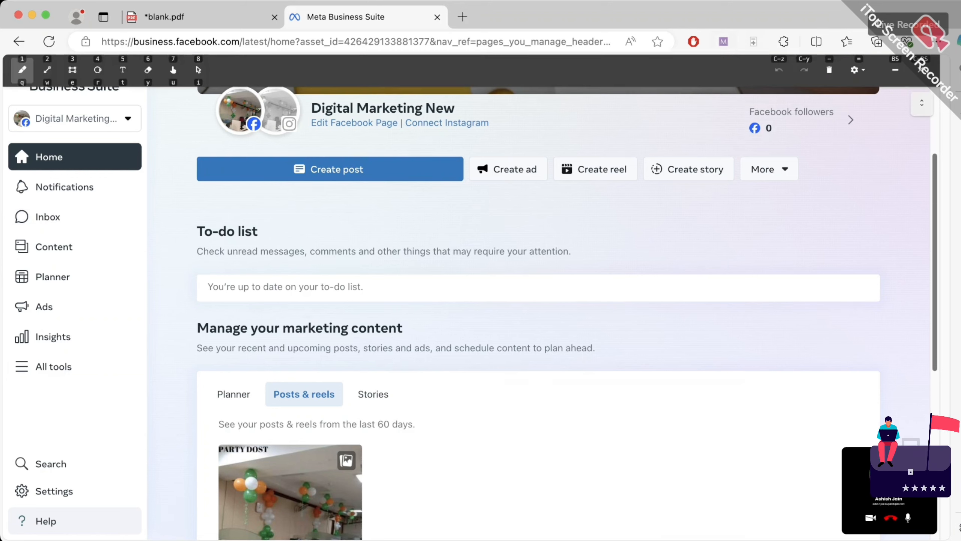
mouse_move(529, 277)
mouse_down()
mouse_move(537, 270)
mouse_move(553, 281)
mouse_move(583, 242)
mouse_move(575, 271)
mouse_up()
mouse_move(517, 331)
mouse_down()
mouse_move(587, 278)
mouse_move(613, 237)
mouse_up()
mouse_move(603, 237)
mouse_down()
mouse_move(610, 246)
mouse_move(635, 226)
mouse_move(652, 233)
mouse_move(683, 217)
mouse_up()
mouse_move(692, 194)
mouse_down()
mouse_move(688, 202)
mouse_move(711, 187)
mouse_move(713, 220)
mouse_move(732, 179)
mouse_up()
mouse_move(544, 331)
mouse_down()
mouse_move(552, 360)
mouse_move(572, 341)
mouse_move(579, 348)
mouse_move(604, 311)
mouse_move(623, 303)
mouse_move(633, 337)
mouse_move(648, 286)
mouse_move(715, 259)
mouse_up()
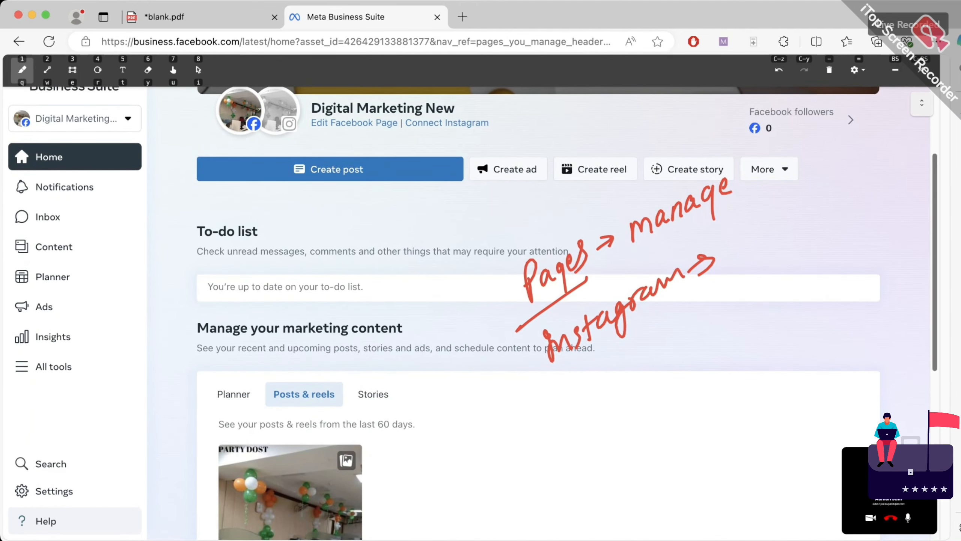
mouse_move(416, 407)
mouse_down()
mouse_move(423, 423)
mouse_move(473, 379)
mouse_up()
mouse_move(435, 447)
mouse_down()
mouse_move(432, 470)
mouse_move(452, 441)
mouse_move(510, 407)
mouse_move(540, 417)
mouse_up()
drag(413, 491, 528, 433)
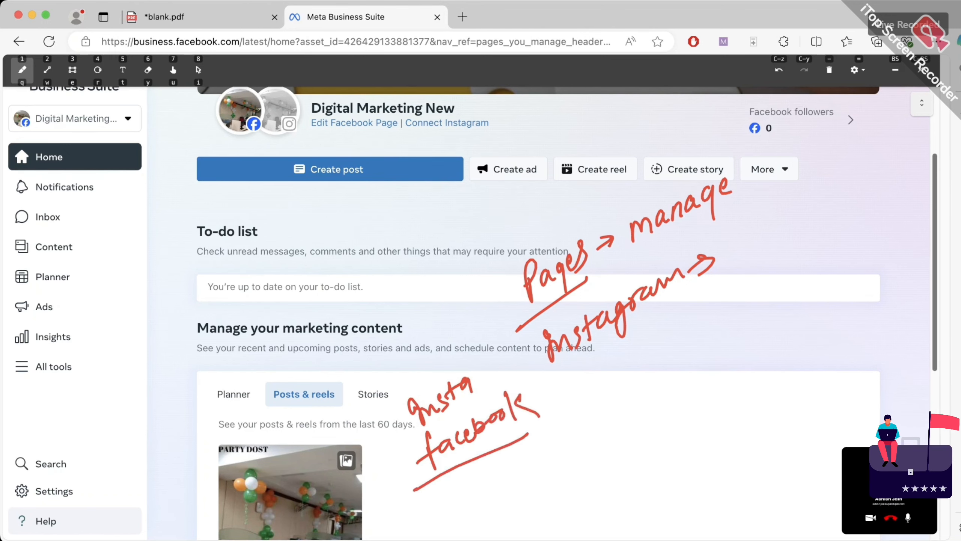
drag(369, 503, 402, 477)
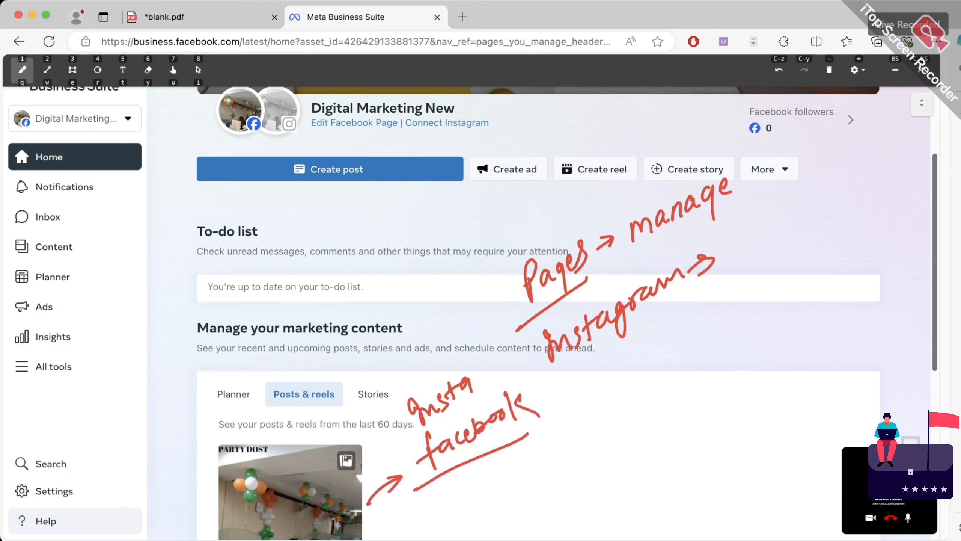
mouse_move(364, 451)
mouse_down()
mouse_move(403, 411)
mouse_move(398, 429)
mouse_up()
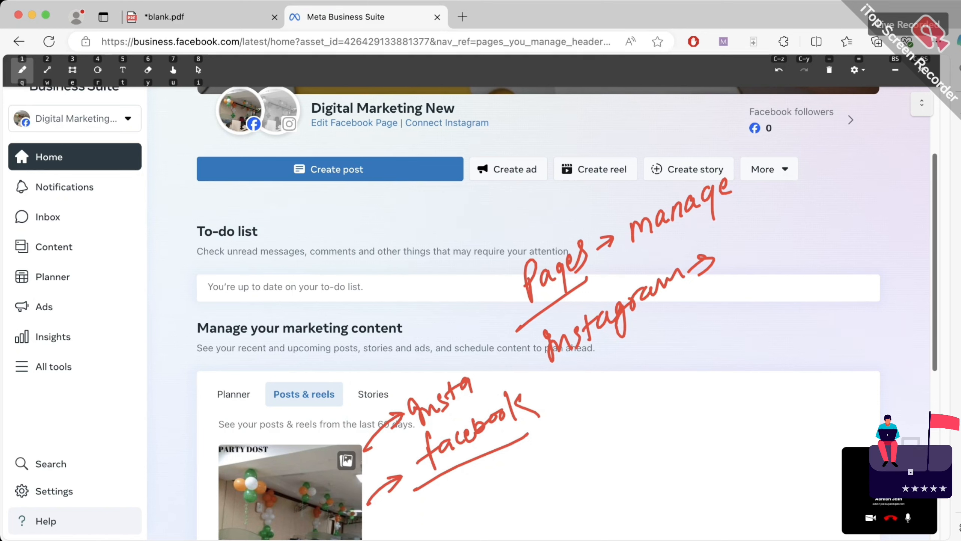
drag(284, 142, 290, 189)
mouse_move(268, 170)
mouse_down()
mouse_move(278, 151)
mouse_move(301, 161)
mouse_up()
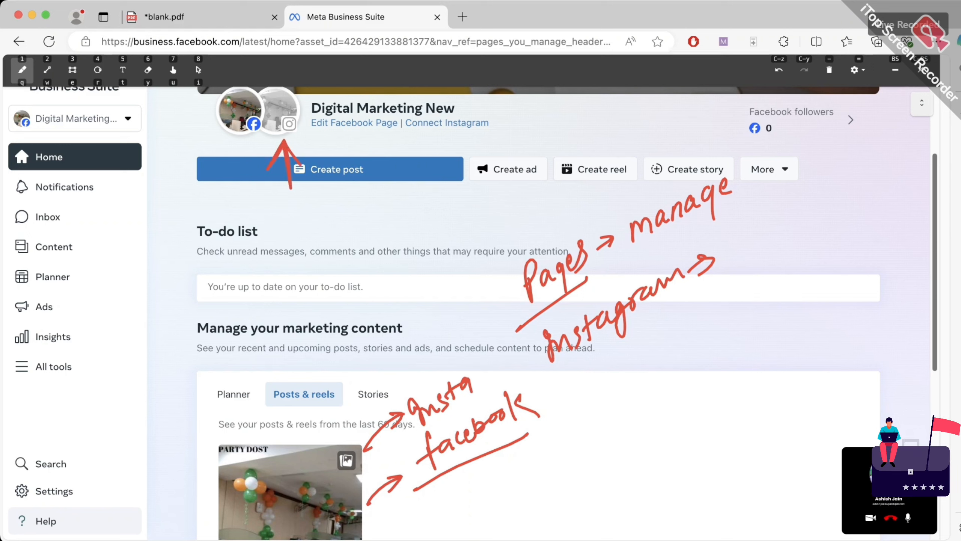
mouse_move(647, 401)
mouse_down()
mouse_move(632, 442)
mouse_move(656, 416)
mouse_move(651, 400)
mouse_move(660, 424)
mouse_up()
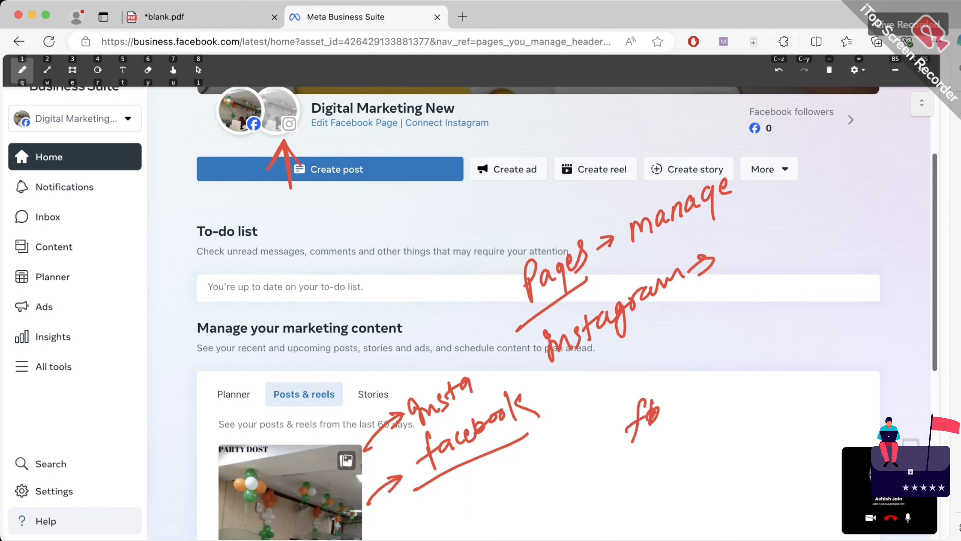
drag(674, 385, 666, 443)
drag(694, 390, 687, 410)
drag(714, 375, 710, 402)
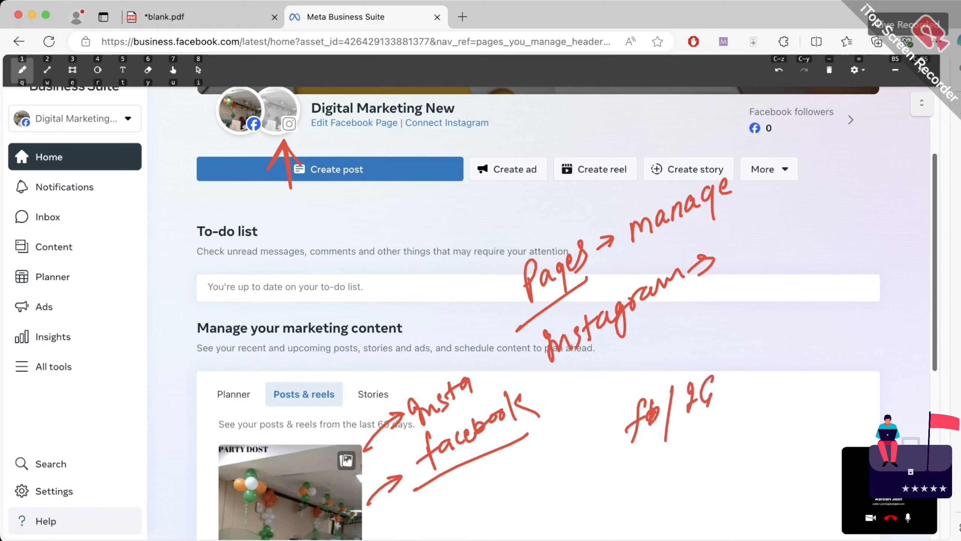
drag(617, 477, 734, 403)
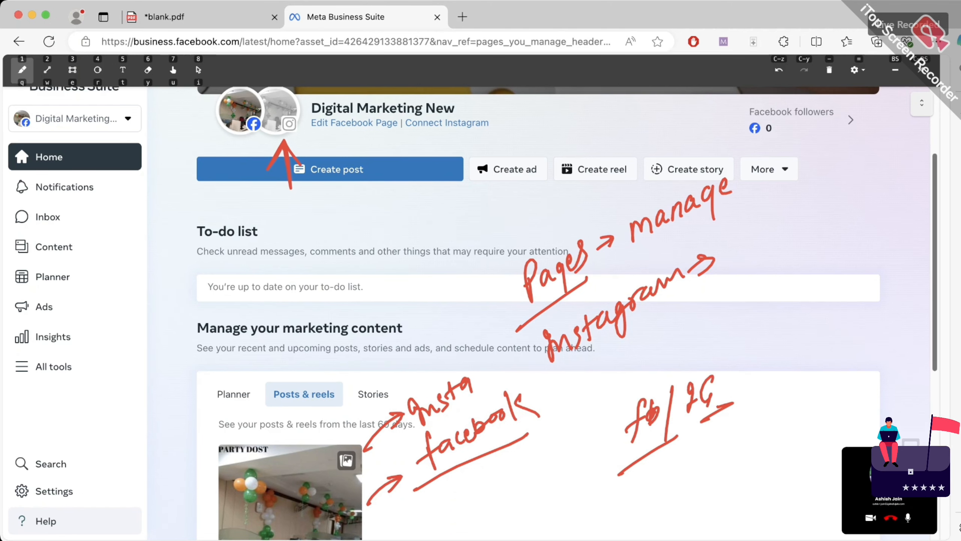
drag(734, 290, 737, 320)
drag(728, 294, 758, 305)
mouse_move(774, 268)
mouse_down()
mouse_move(772, 299)
mouse_move(785, 274)
mouse_up()
mouse_move(752, 336)
mouse_down()
mouse_move(739, 366)
mouse_move(775, 322)
mouse_move(801, 329)
mouse_move(818, 306)
mouse_move(829, 315)
mouse_up()
mouse_move(828, 315)
mouse_down()
mouse_move(839, 280)
mouse_move(842, 321)
mouse_up()
mouse_move(752, 378)
mouse_down()
mouse_move(865, 312)
mouse_move(857, 290)
mouse_up()
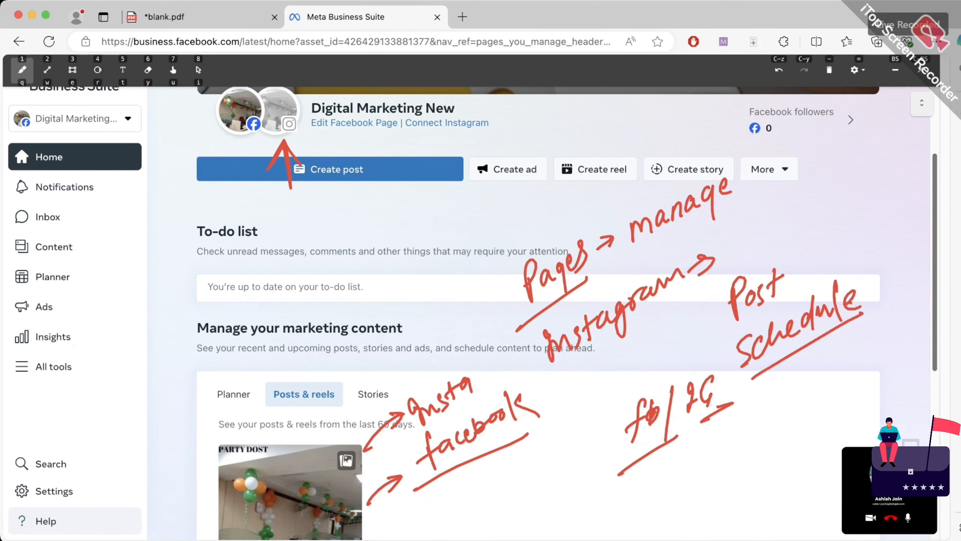
drag(688, 373, 731, 352)
mouse_move(718, 349)
mouse_down()
mouse_move(733, 353)
mouse_move(717, 369)
mouse_up()
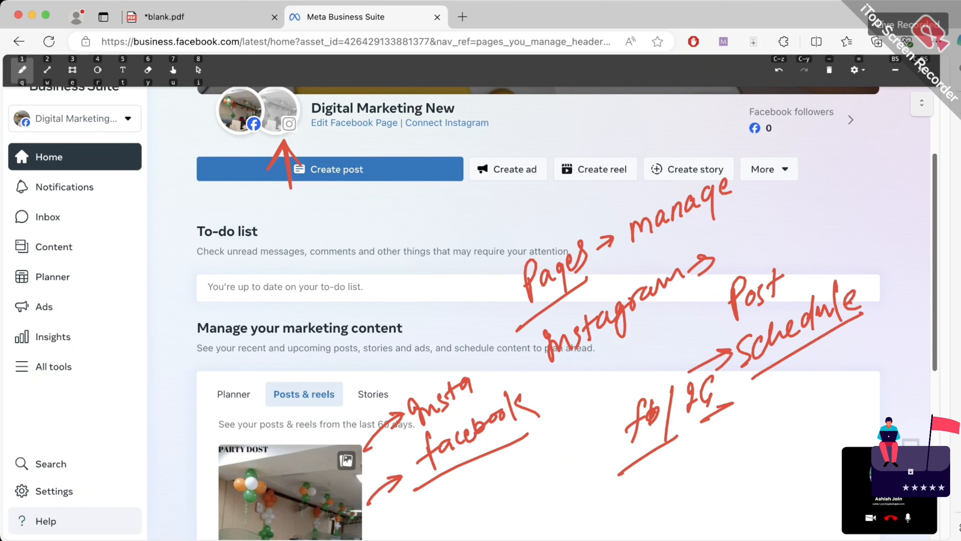
click(829, 70)
click(829, 70)
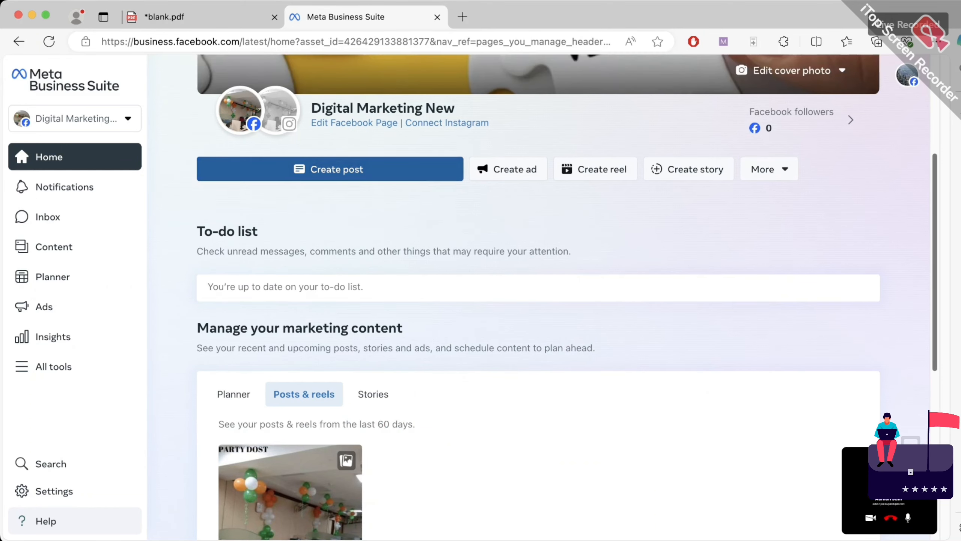
Start a new post, begin connecting Instagram, then cancel the Instagram setup
click(330, 169)
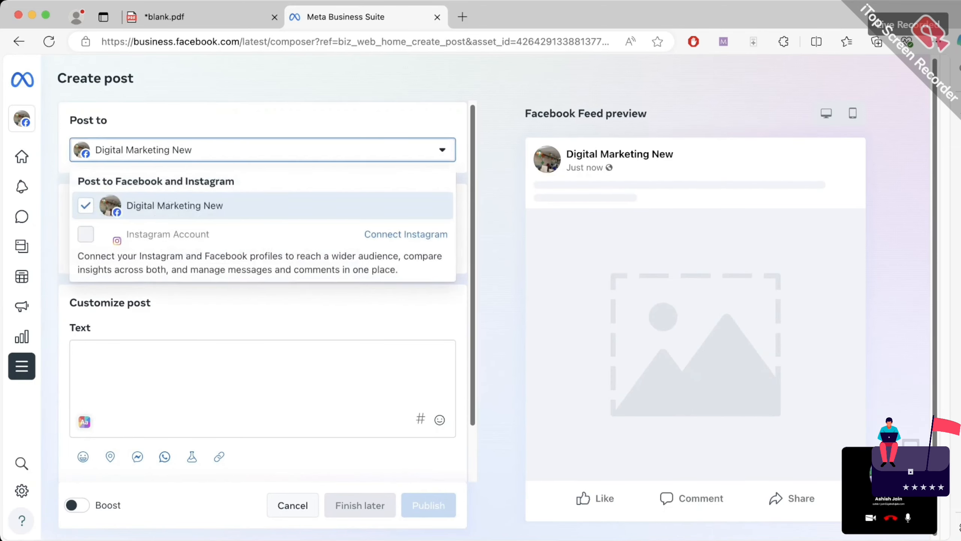
click(227, 149)
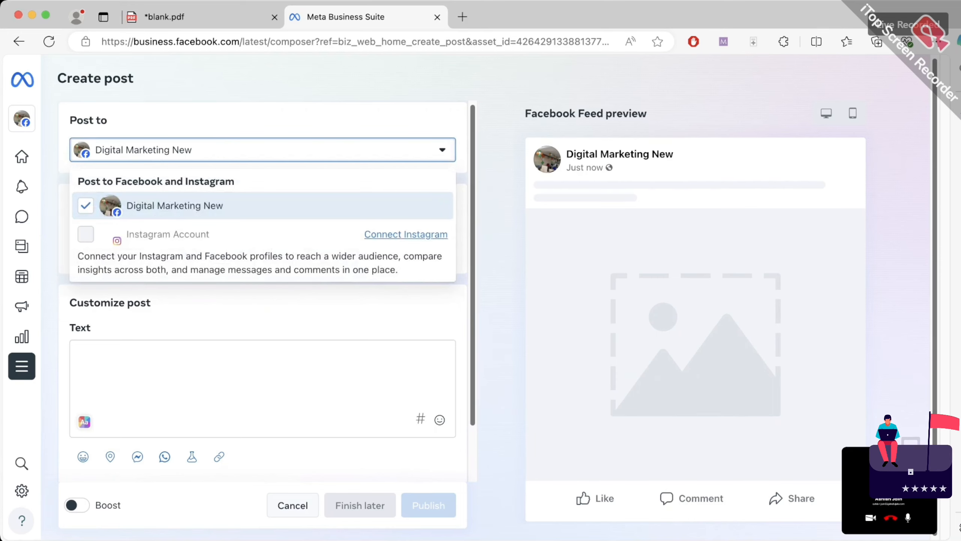
click(405, 234)
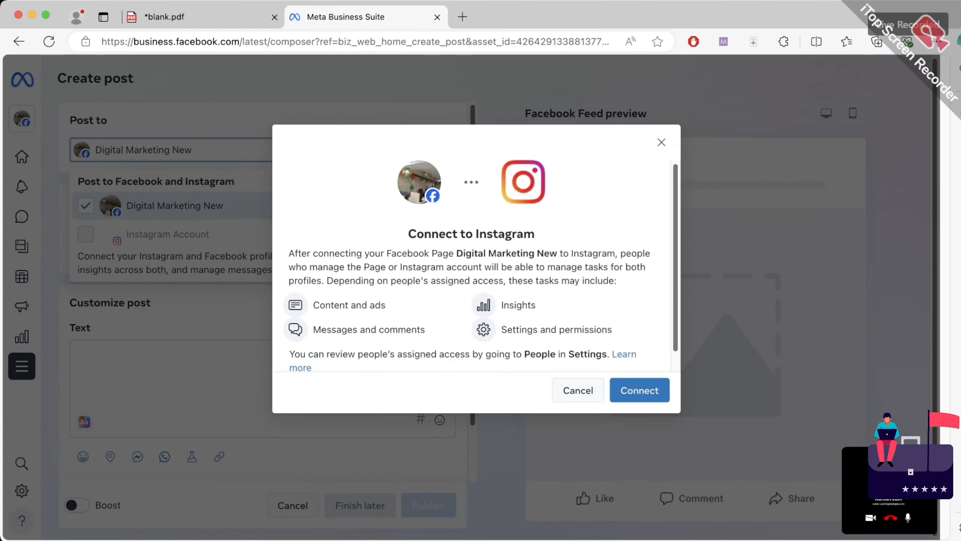
click(640, 390)
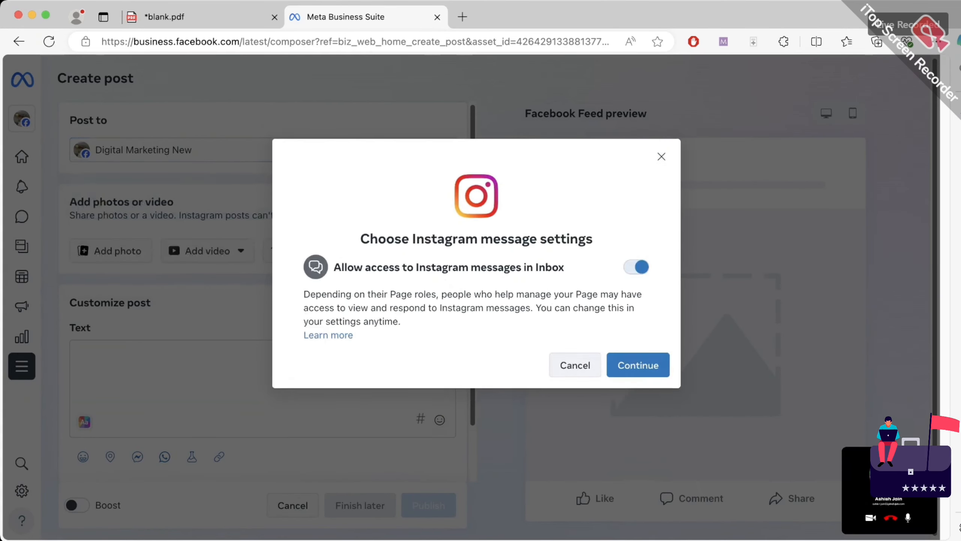
click(638, 365)
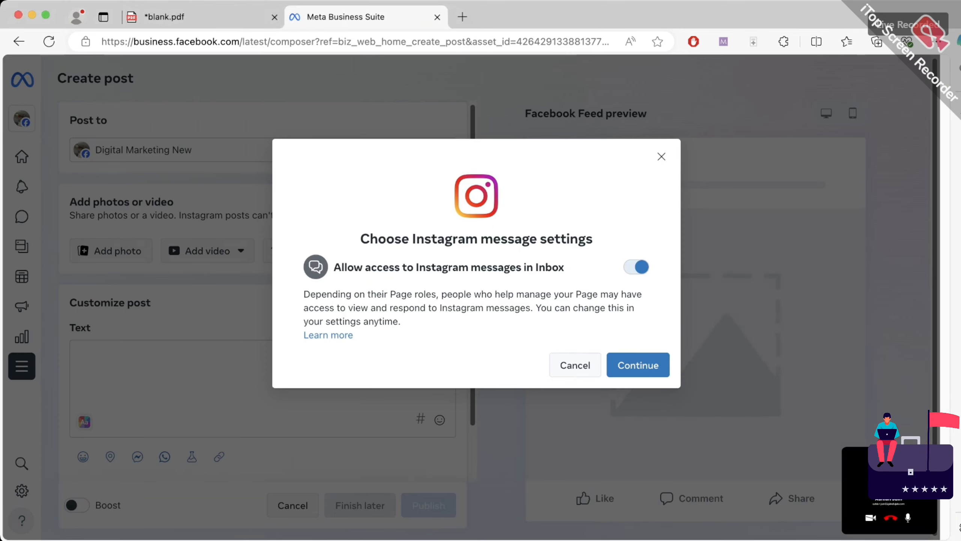
click(575, 365)
click(262, 149)
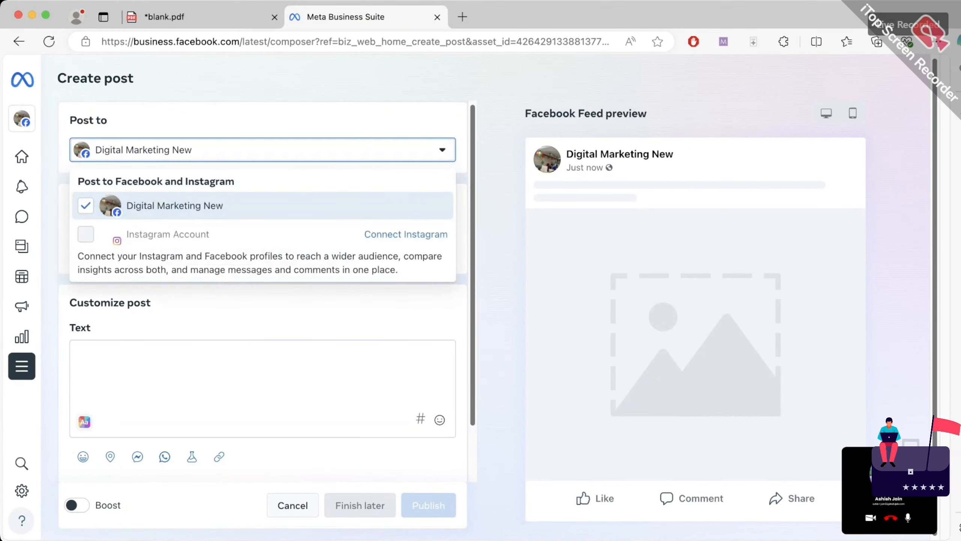
Annotate check marks beside the photo/video section and Add photo, then clear them
click(723, 42)
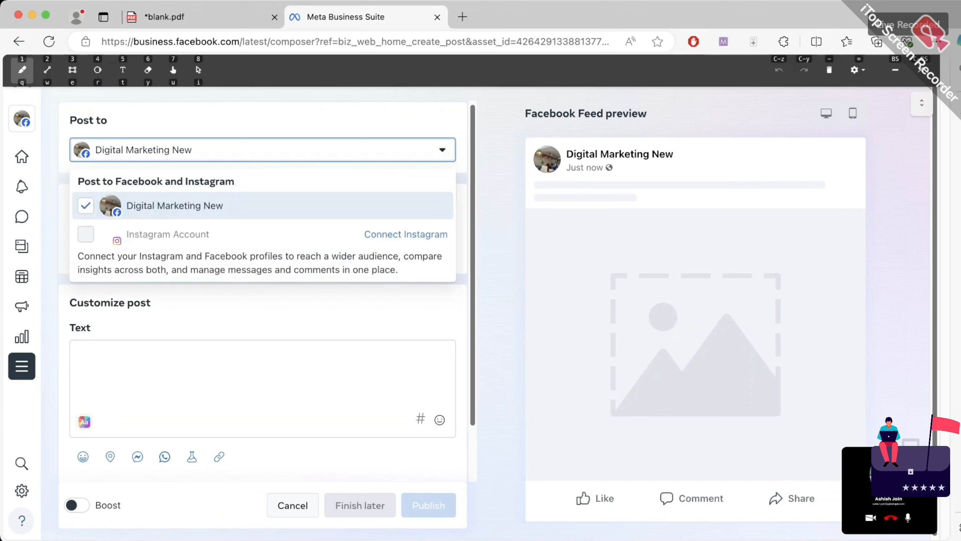
drag(76, 208, 99, 202)
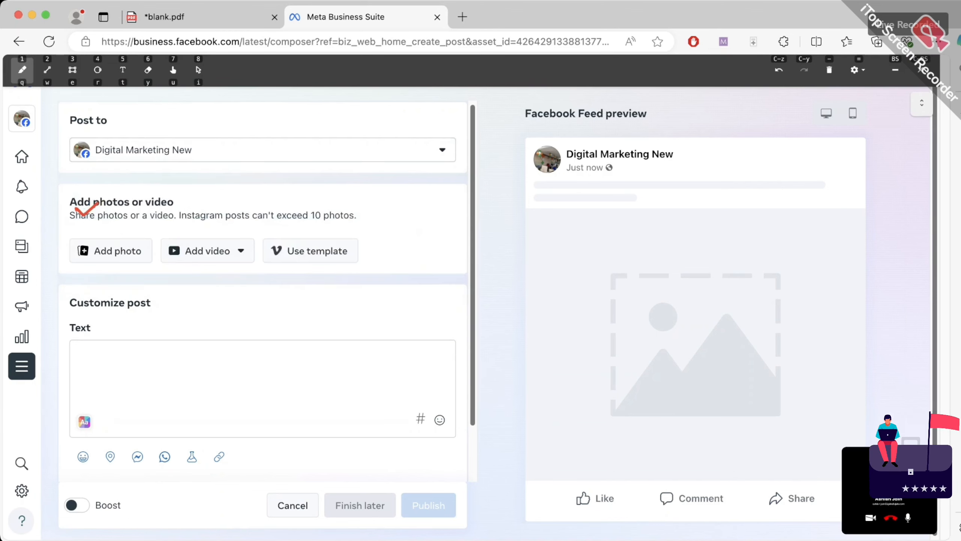
drag(74, 233, 88, 232)
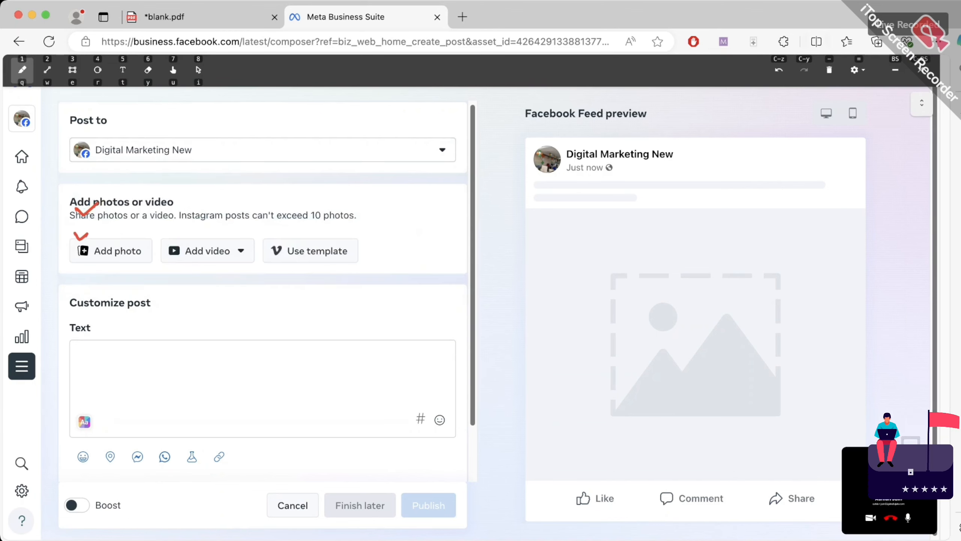
click(829, 71)
click(921, 70)
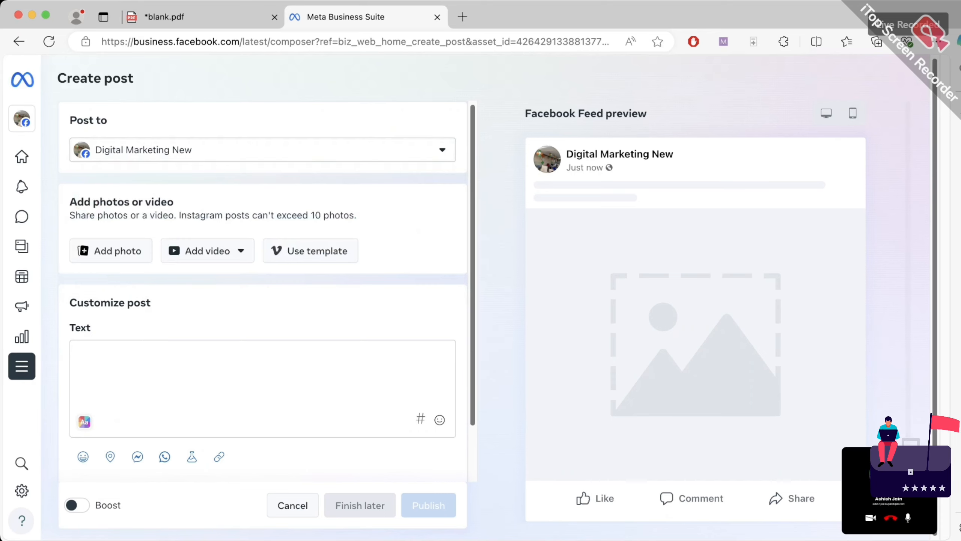
Close the destination list and attach the MISSION and VISION puzzle image via Add photo
click(262, 150)
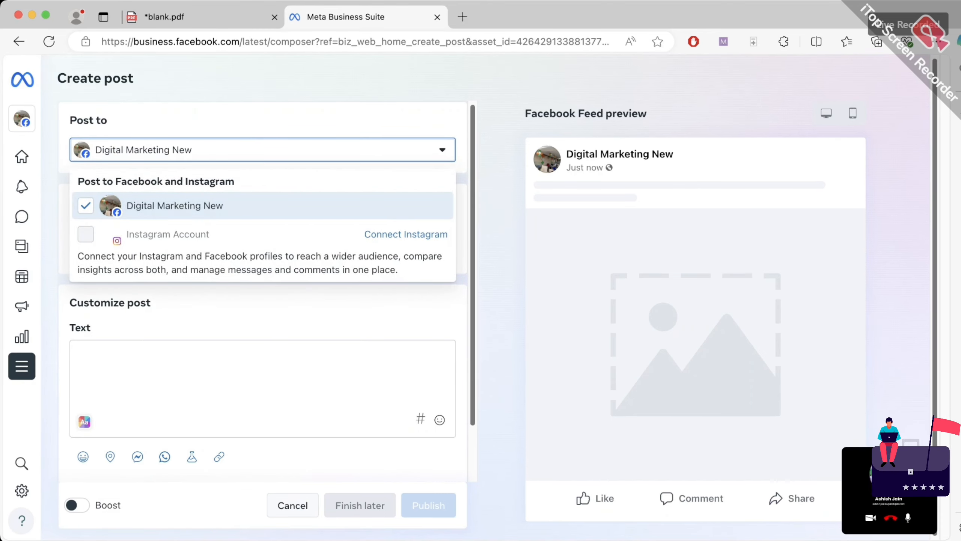
key(Escape)
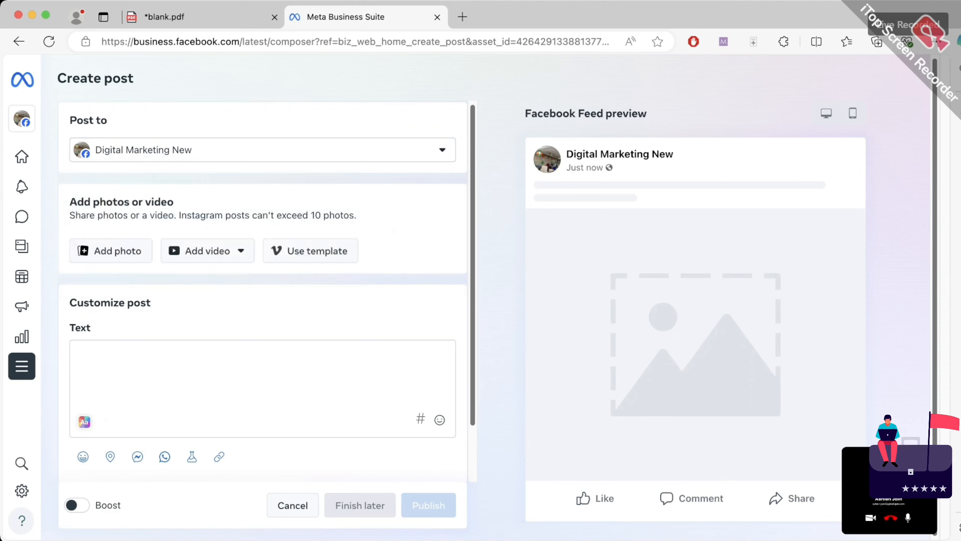
click(110, 251)
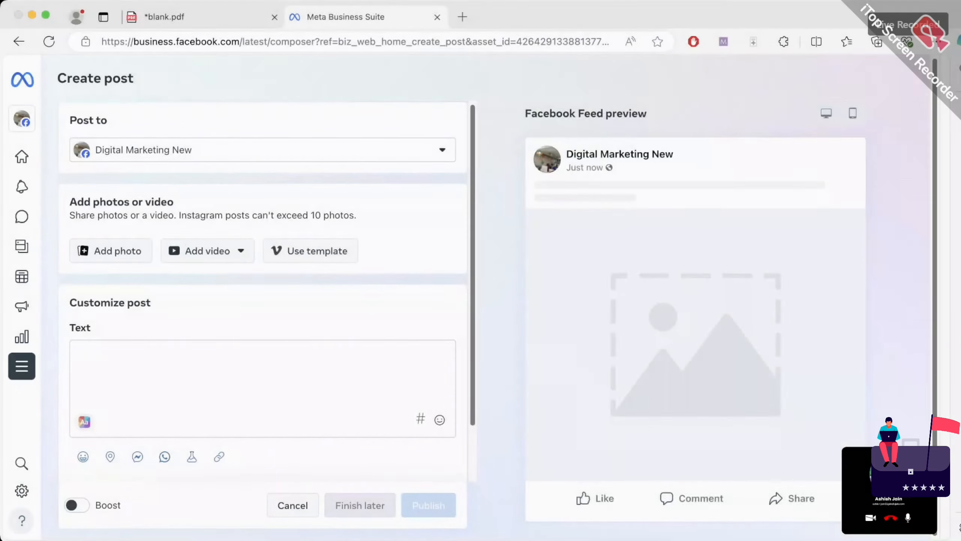
Write the caption 'This is my first post.' and start a new line
scroll(263, 291, down, 2)
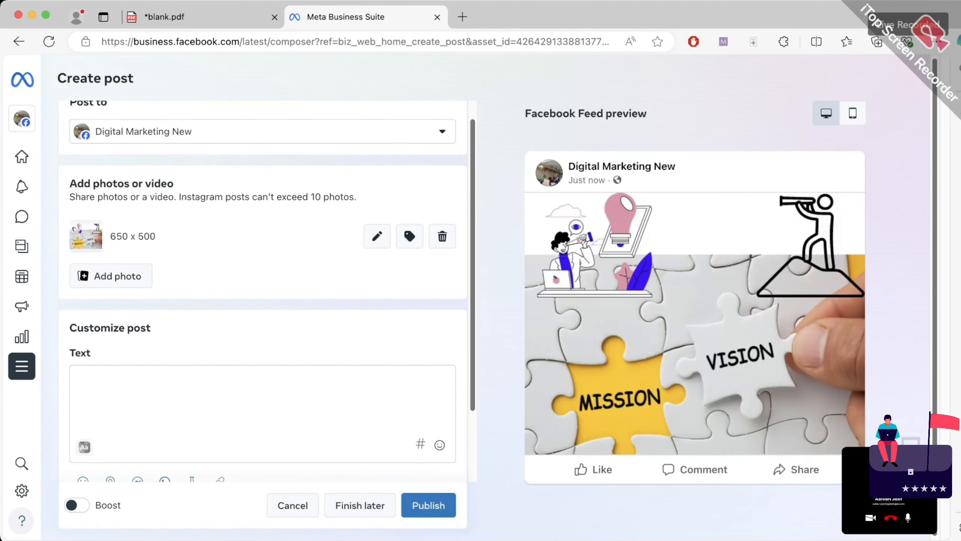
click(159, 325)
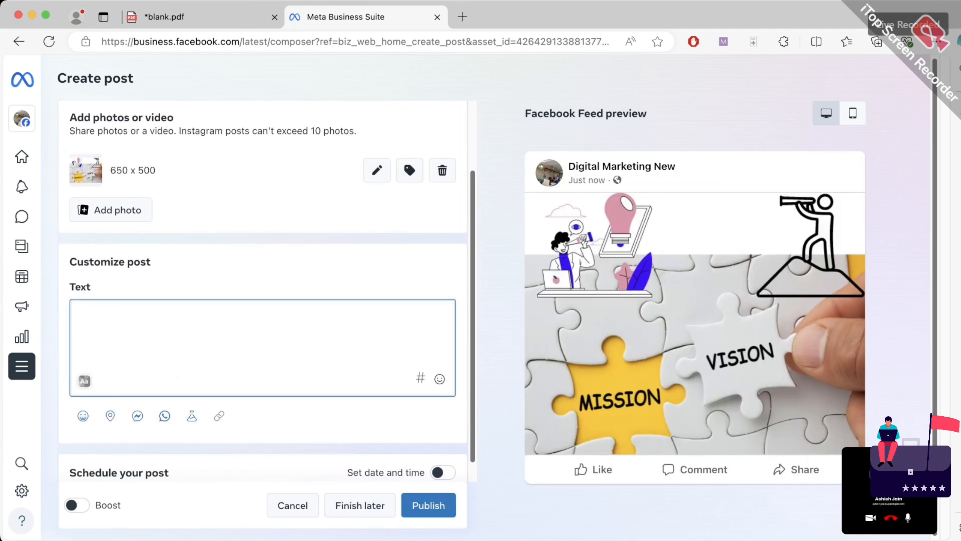
text(This is )
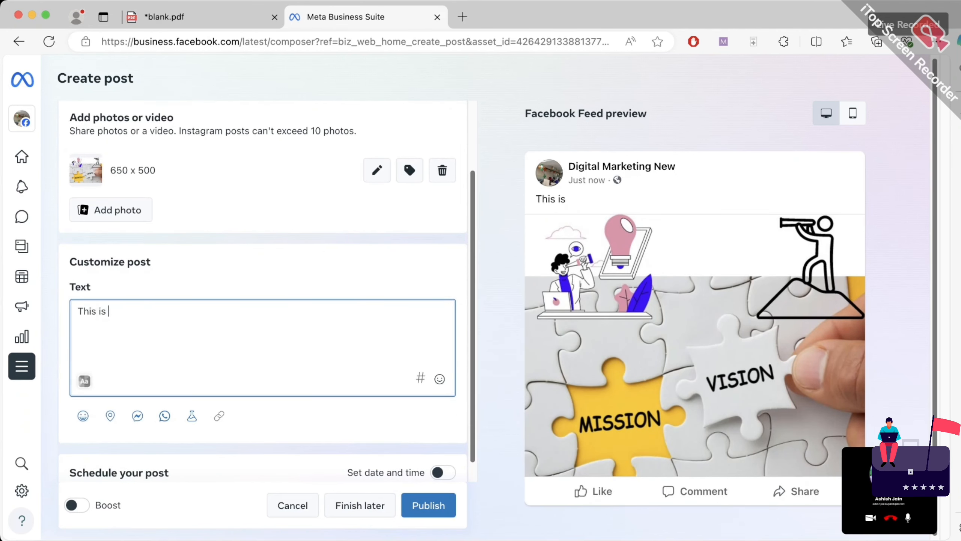
text(my first)
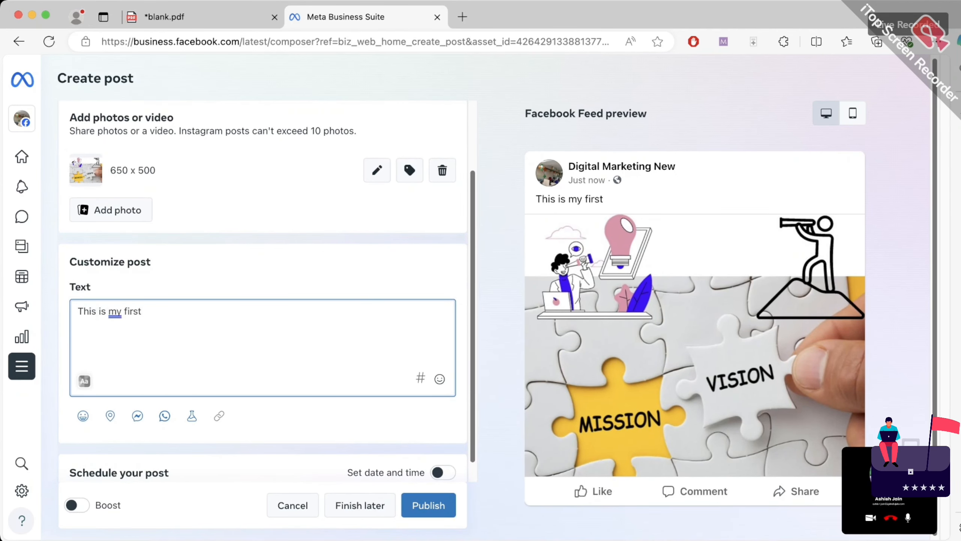
text( post)
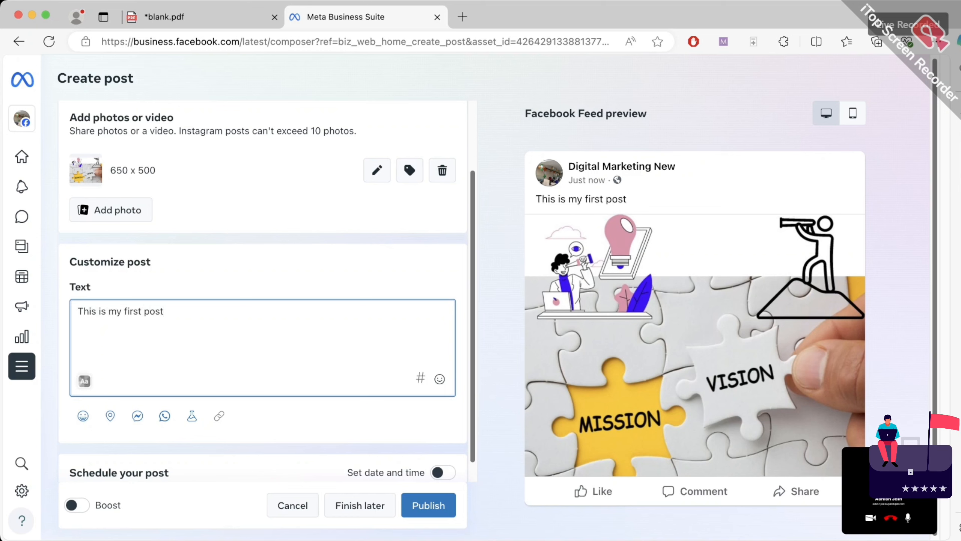
text(.)
key(Return)
key(Return)
Insert #digitalmarketingagency, #digitalmarketing, #searchengineoptimization and #socialmediamarketing from the hashtag suggestions
text(#)
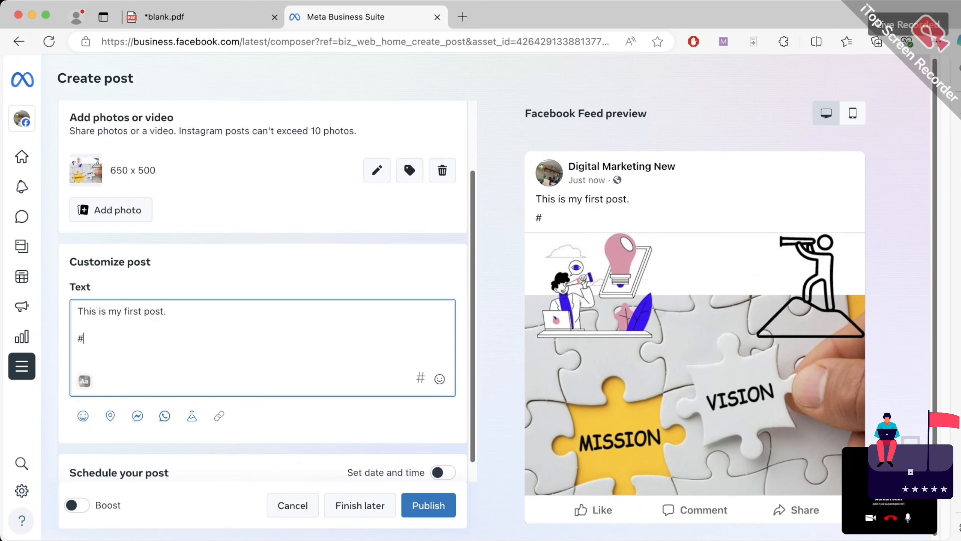
text(digital)
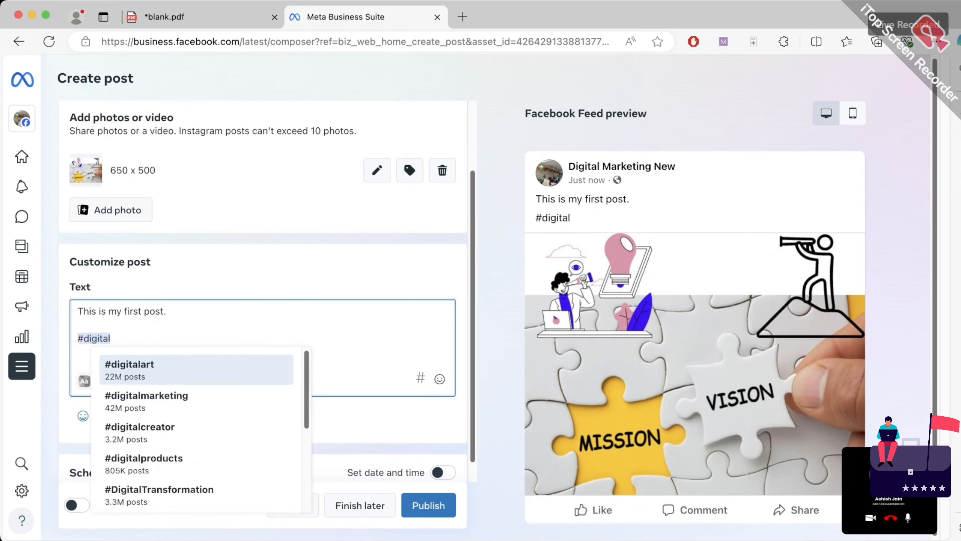
text(marketing)
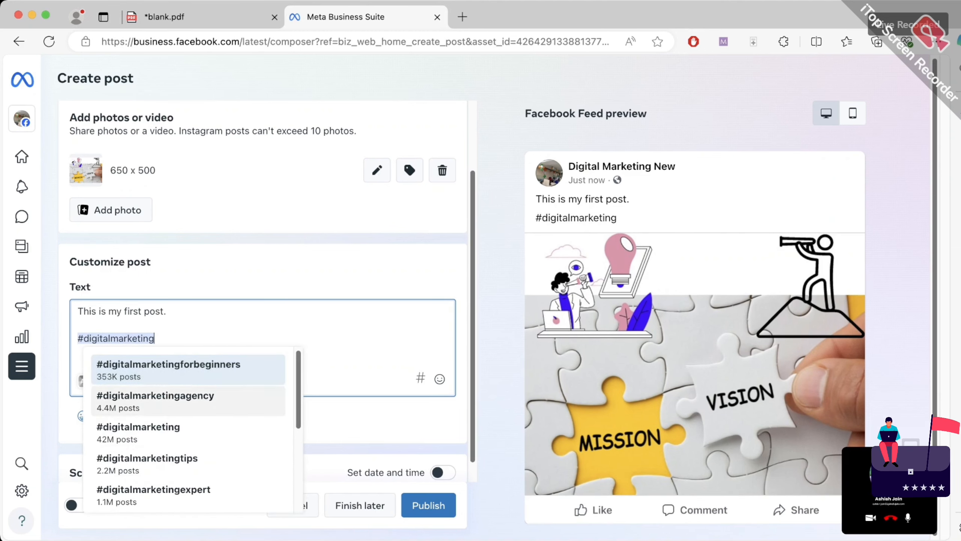
click(94, 411)
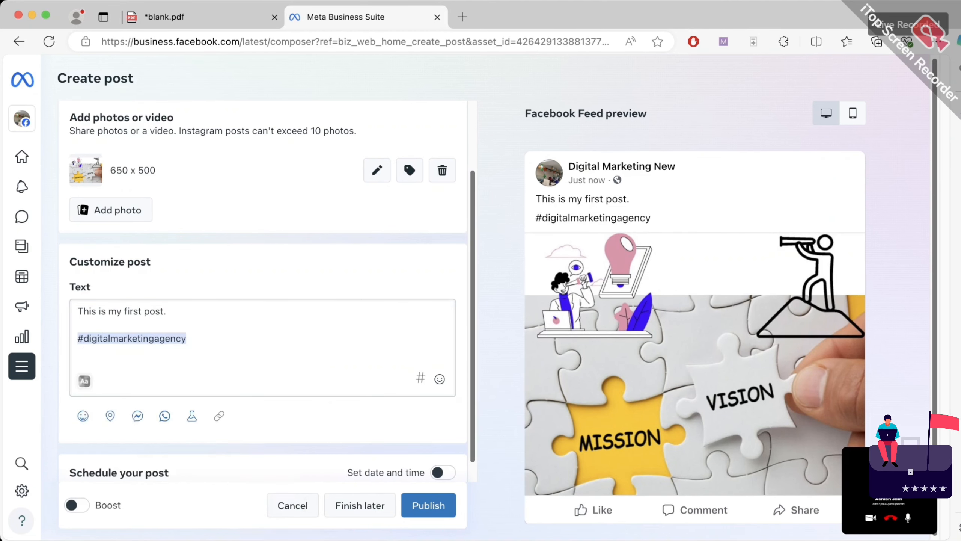
text(#)
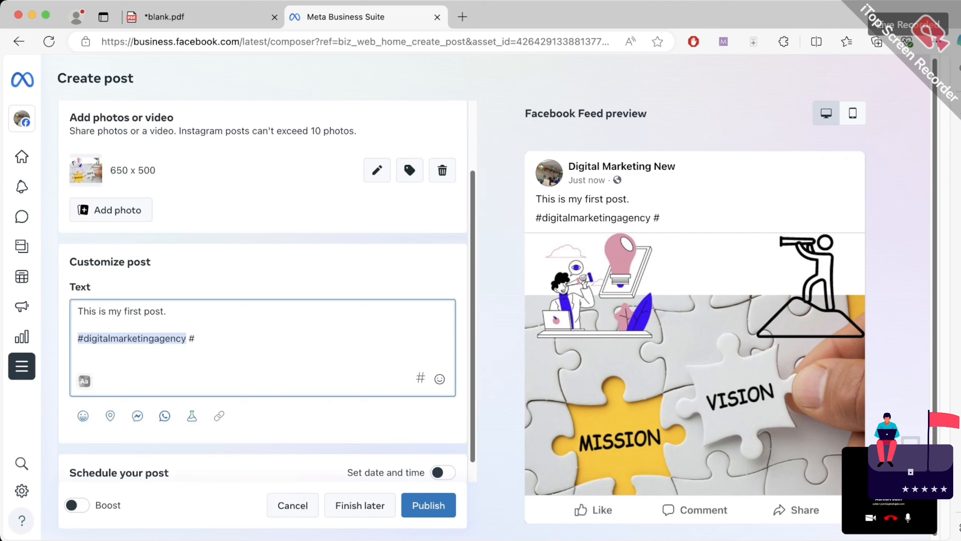
text(digital)
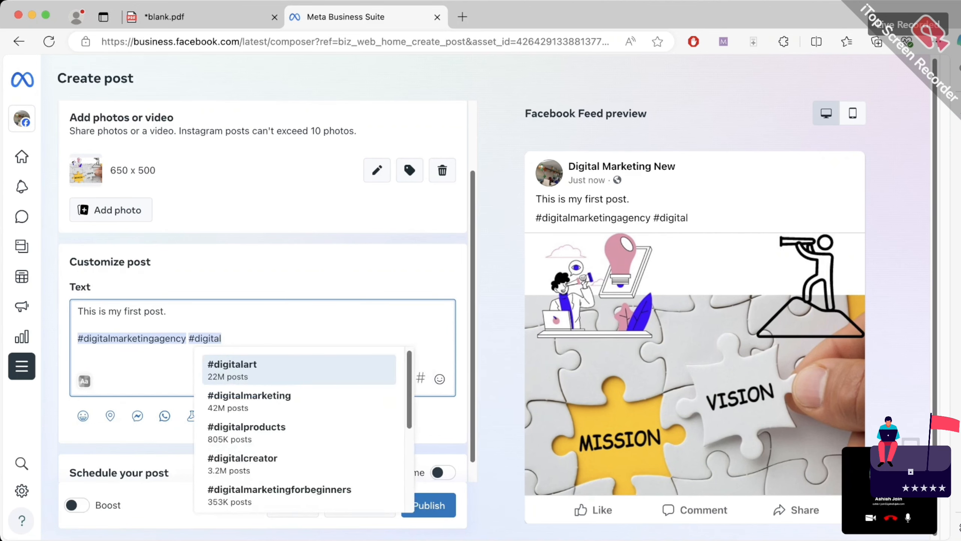
key(Down)
key(Return)
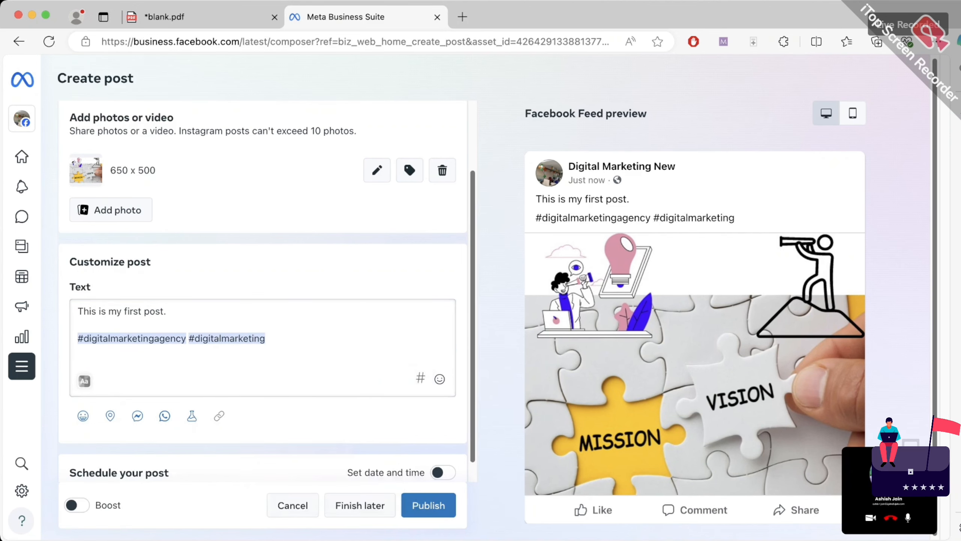
text(#)
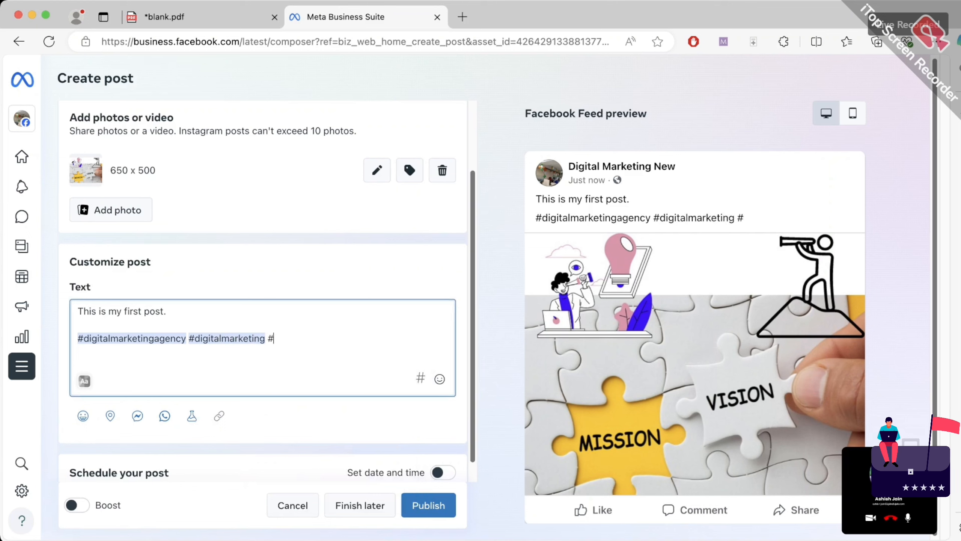
text(searchengi)
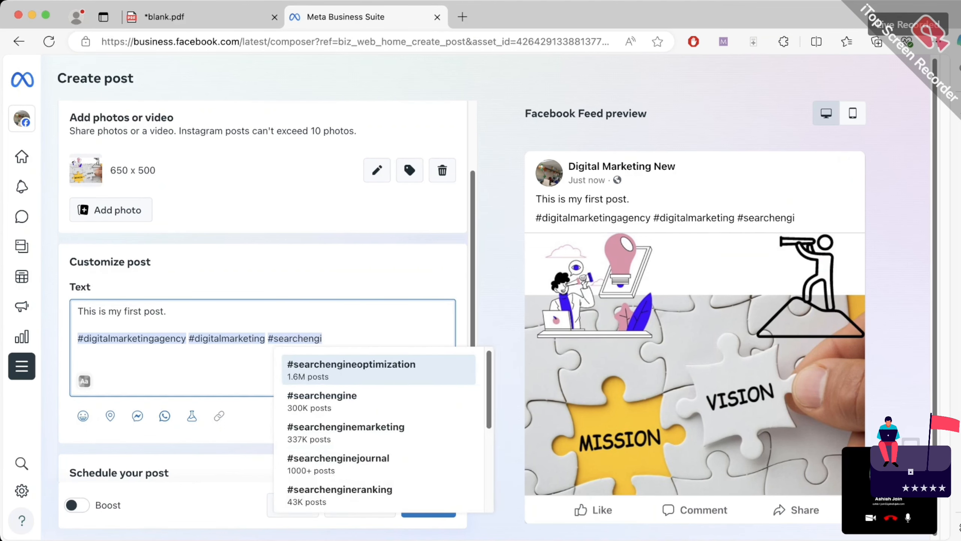
key(Down)
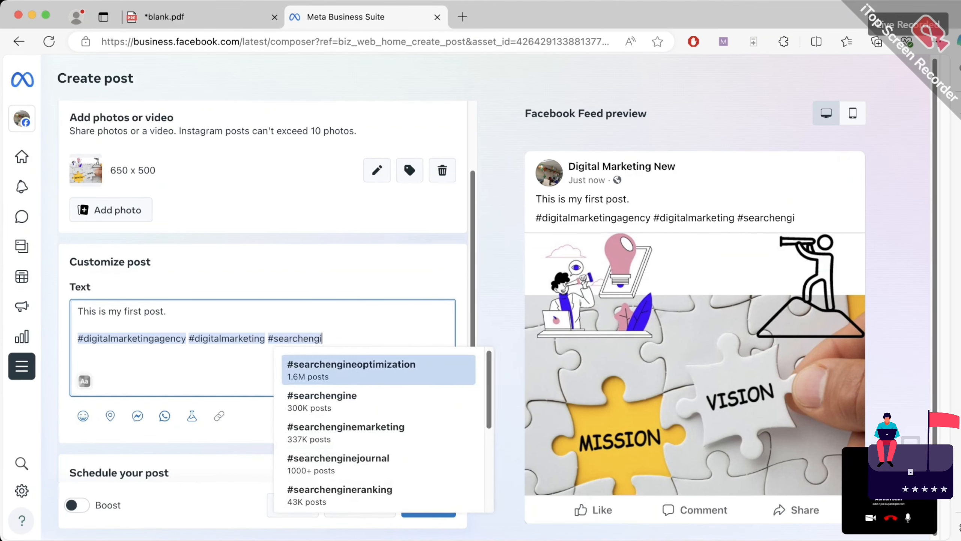
key(Return)
text(#social)
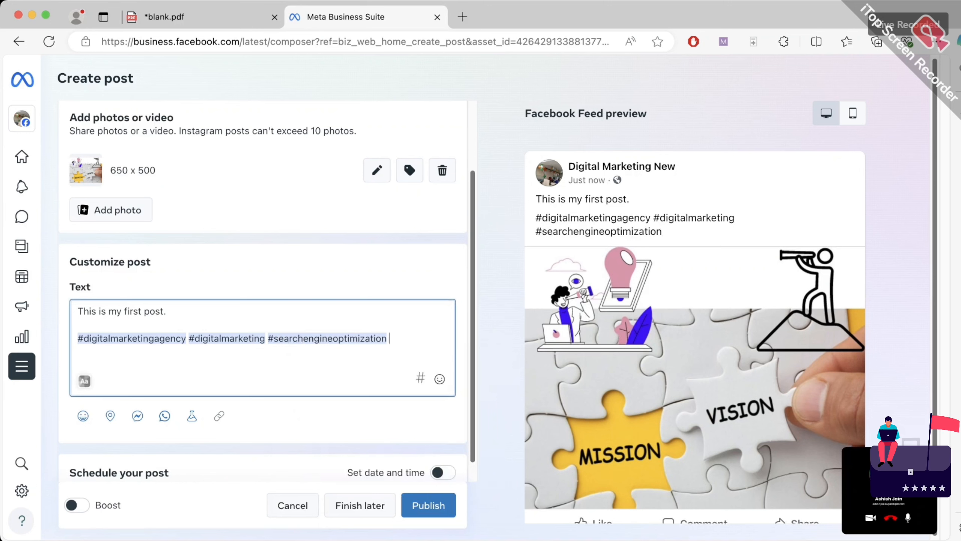
text(media)
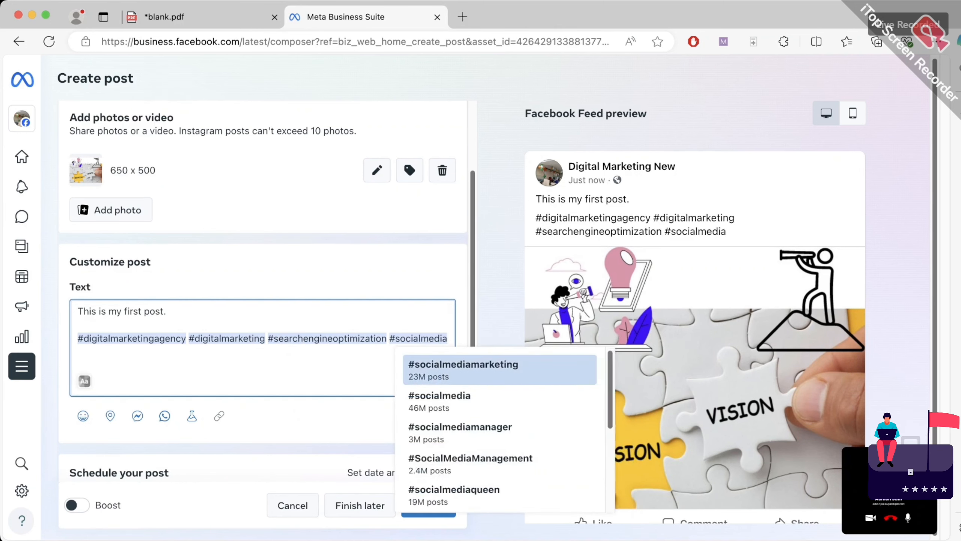
key(Return)
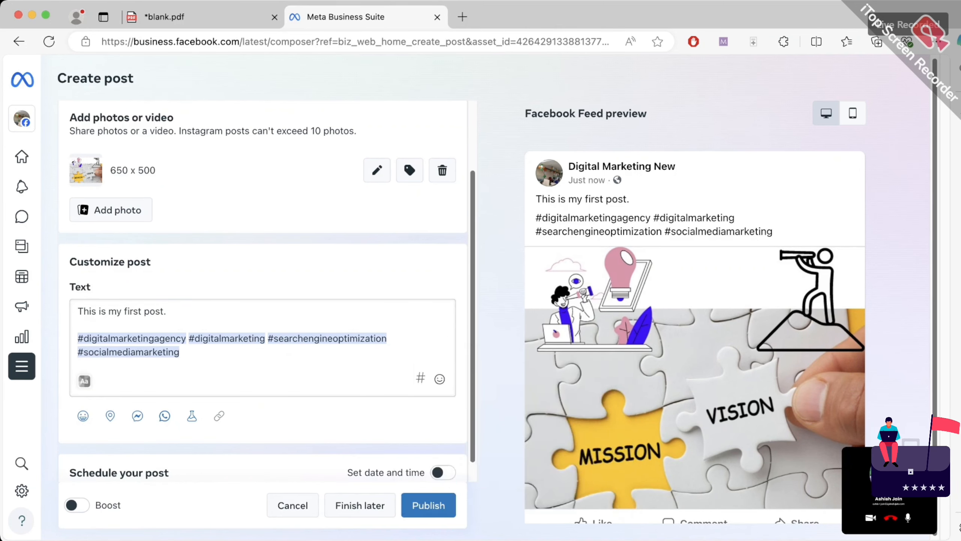
scroll(268, 293, down, 1)
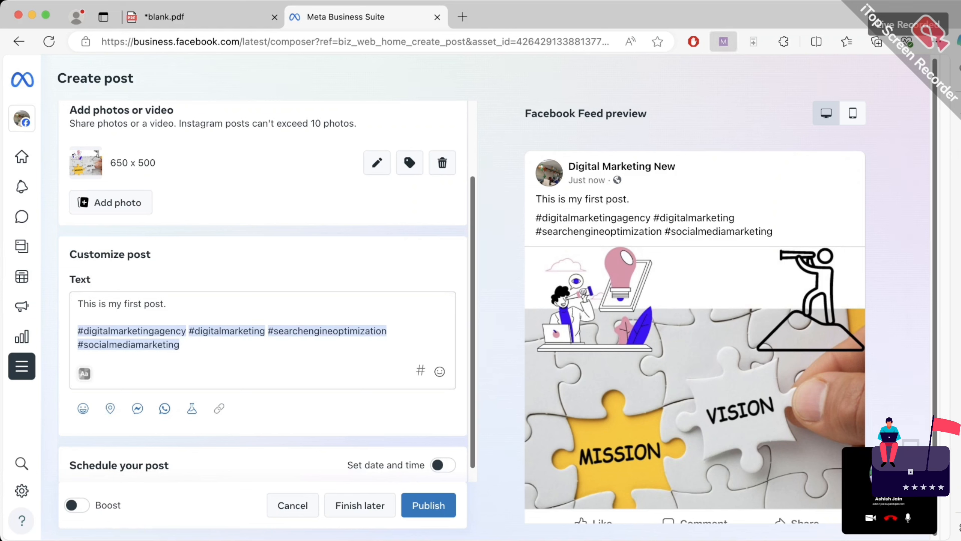
click(724, 42)
mouse_move(67, 437)
mouse_down()
mouse_move(97, 419)
mouse_move(202, 419)
mouse_up()
drag(253, 402, 259, 417)
mouse_move(264, 400)
mouse_down()
mouse_move(263, 421)
mouse_move(270, 394)
mouse_up()
mouse_move(275, 414)
mouse_down()
mouse_move(280, 390)
mouse_move(291, 406)
mouse_up()
drag(283, 401, 294, 394)
drag(242, 449, 302, 409)
mouse_move(295, 362)
mouse_down()
mouse_move(260, 377)
mouse_move(297, 367)
mouse_up()
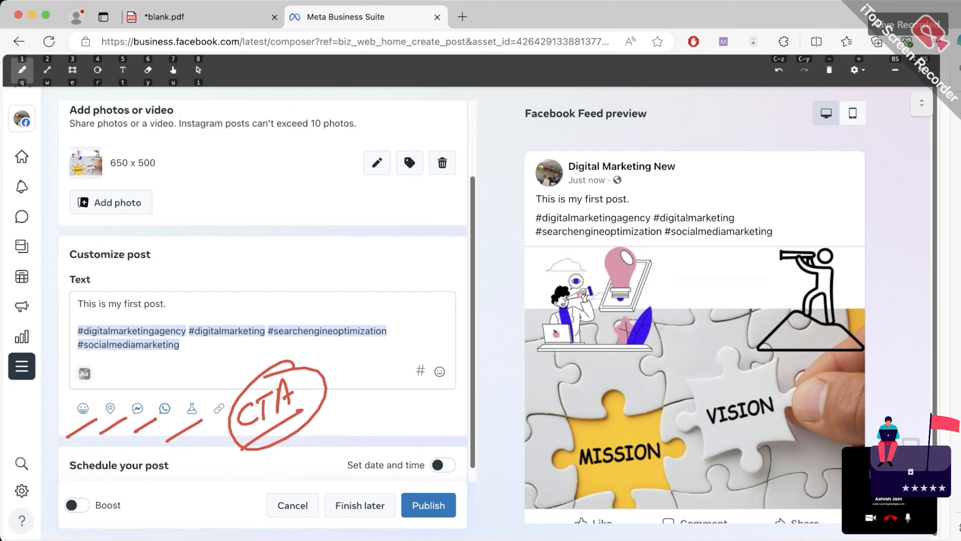
mouse_move(69, 395)
mouse_down()
mouse_move(87, 371)
mouse_move(130, 372)
mouse_move(151, 392)
mouse_move(194, 370)
mouse_move(208, 390)
mouse_move(228, 363)
mouse_up()
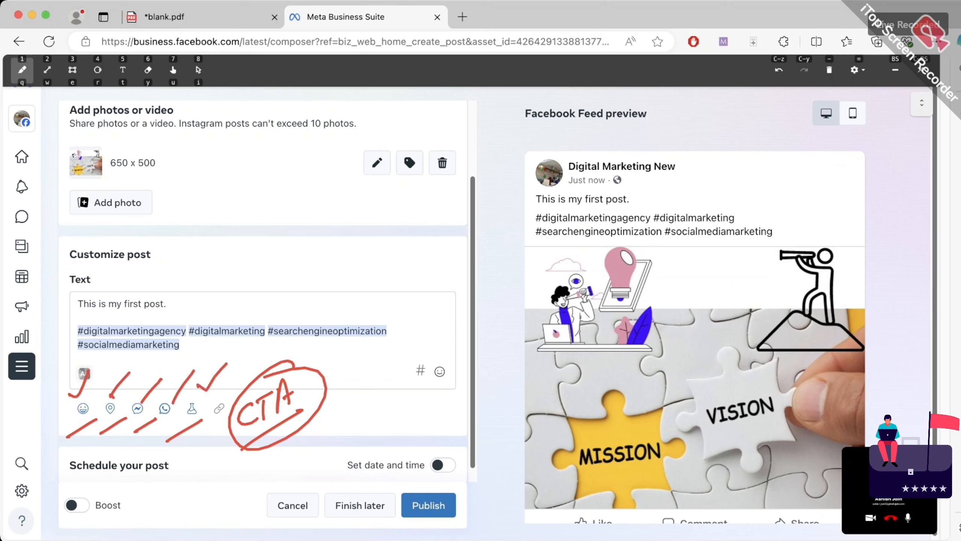
click(829, 70)
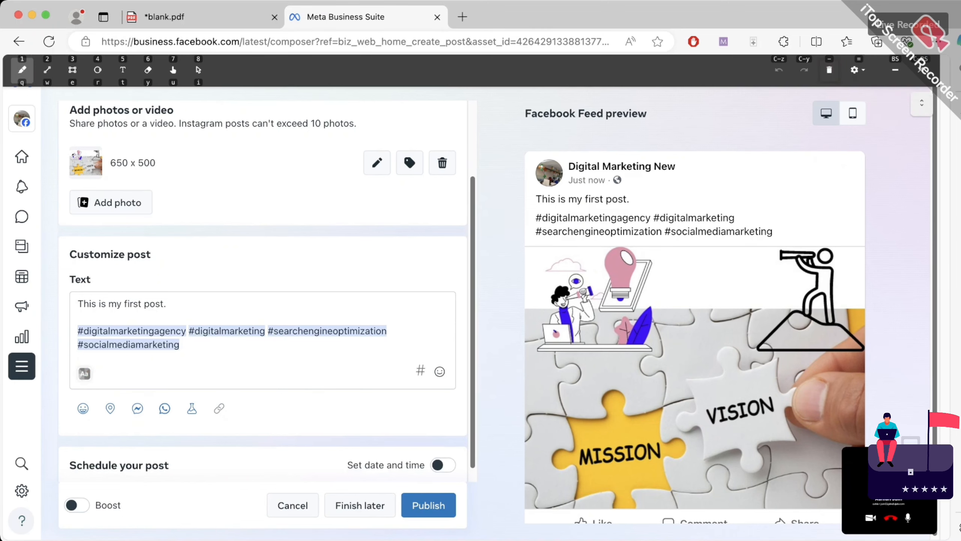
key(Escape)
scroll(694, 303, down, 3)
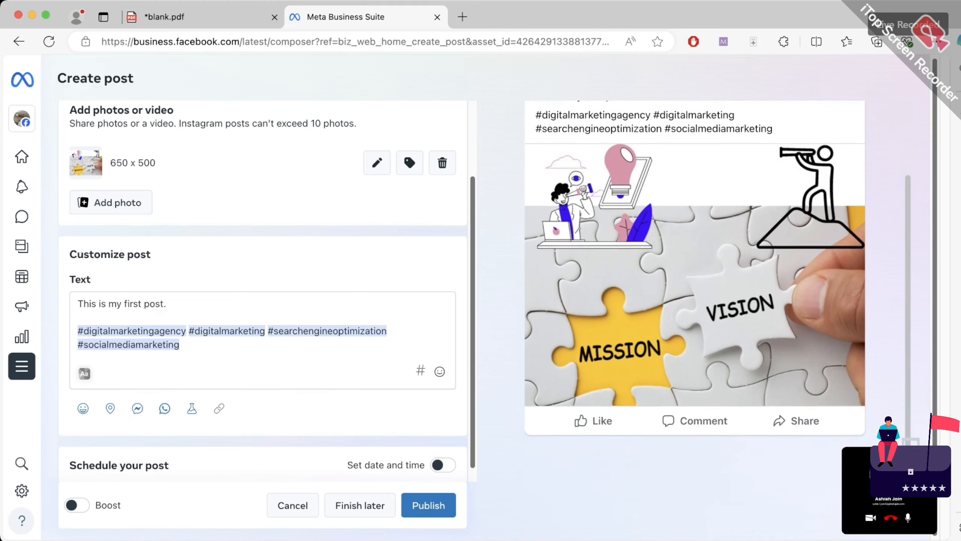
scroll(695, 303, down, 1)
scroll(263, 291, down, 1)
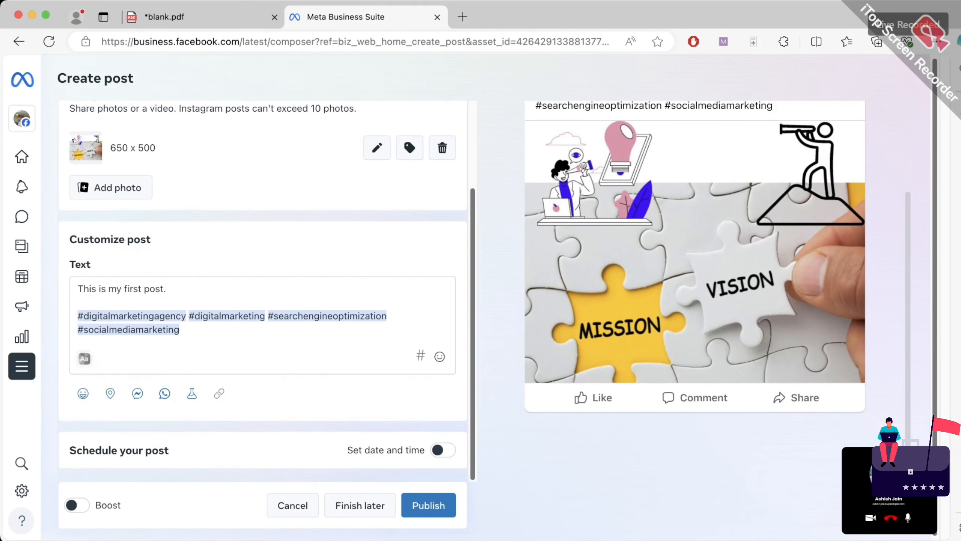
click(723, 41)
drag(90, 433, 81, 434)
mouse_move(297, 465)
mouse_down()
mouse_move(367, 451)
mouse_move(362, 460)
mouse_up()
click(829, 70)
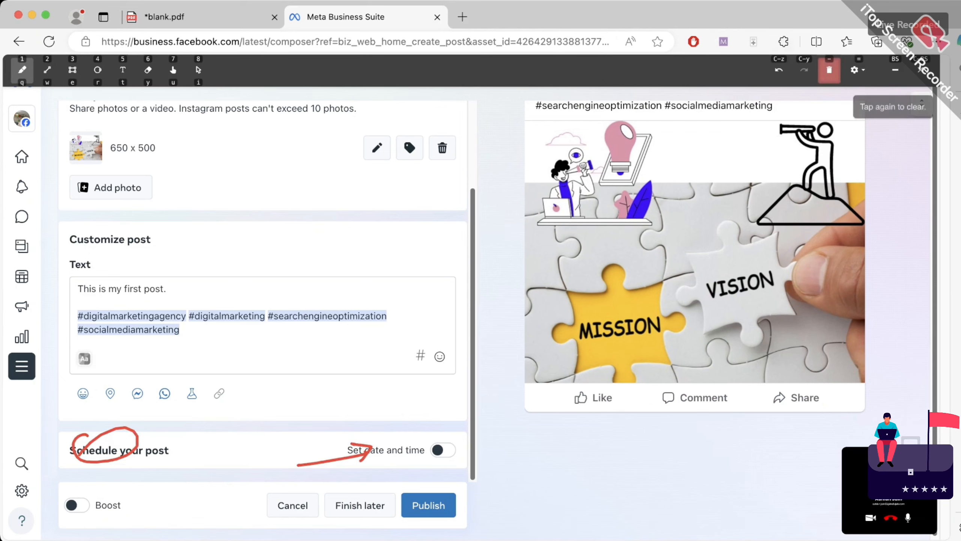
click(830, 70)
click(920, 71)
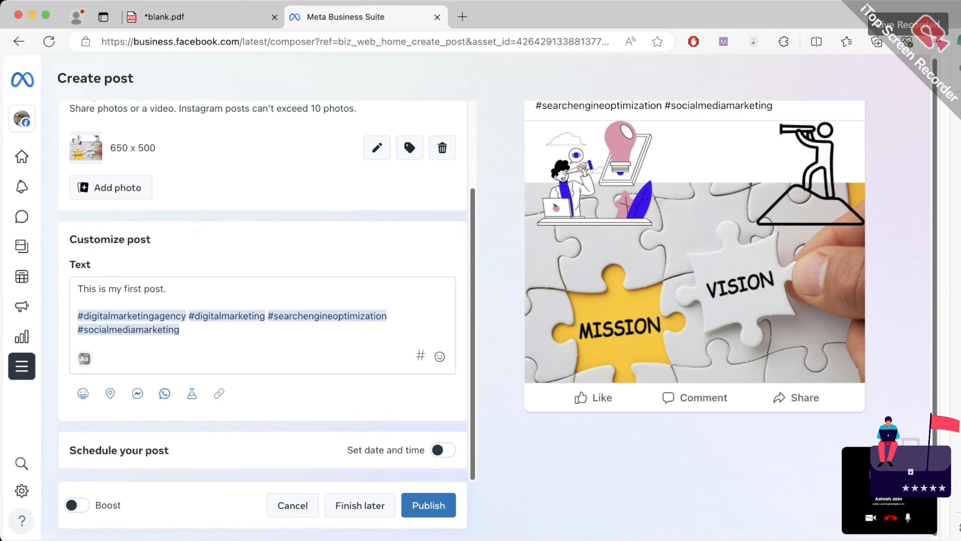
Turn on Set date and time and pick Aug 30, 2024 as the publish date
click(443, 450)
scroll(263, 287, down, 5)
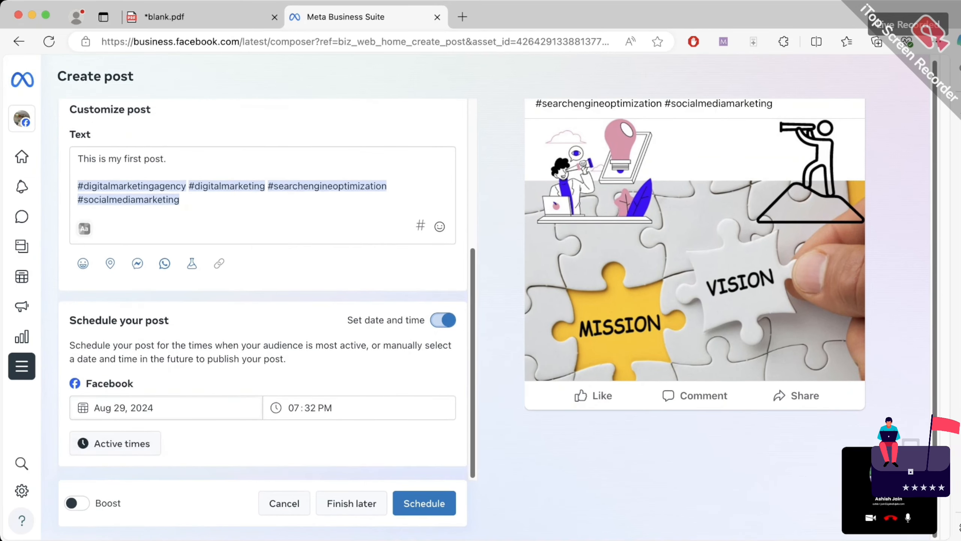
click(125, 407)
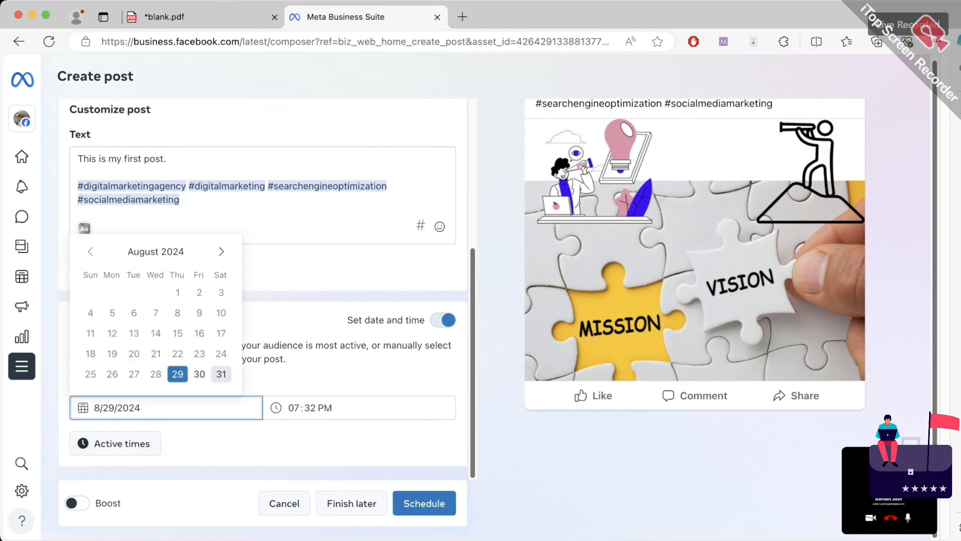
click(198, 374)
Set the publish time to 10:30 AM and schedule the post
double_click(301, 408)
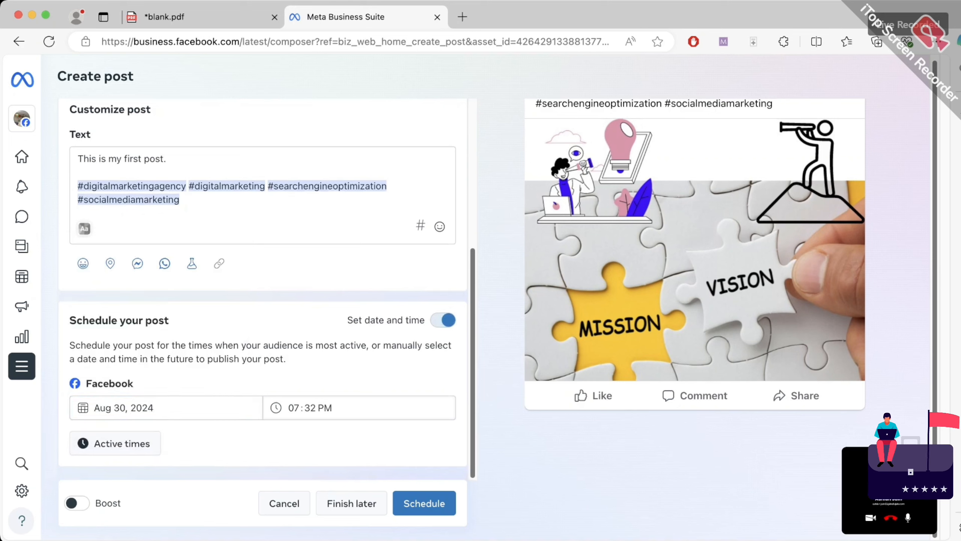
click(302, 408)
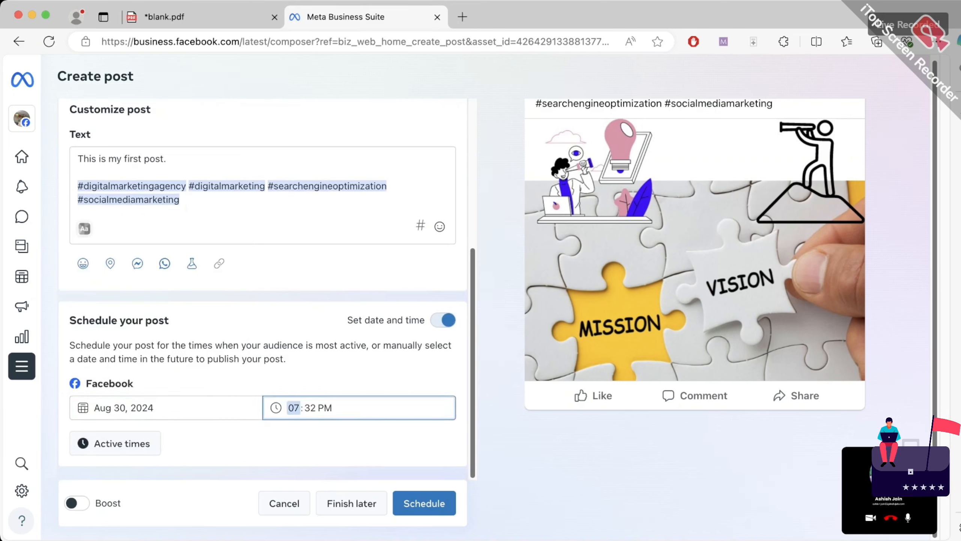
key(Up)
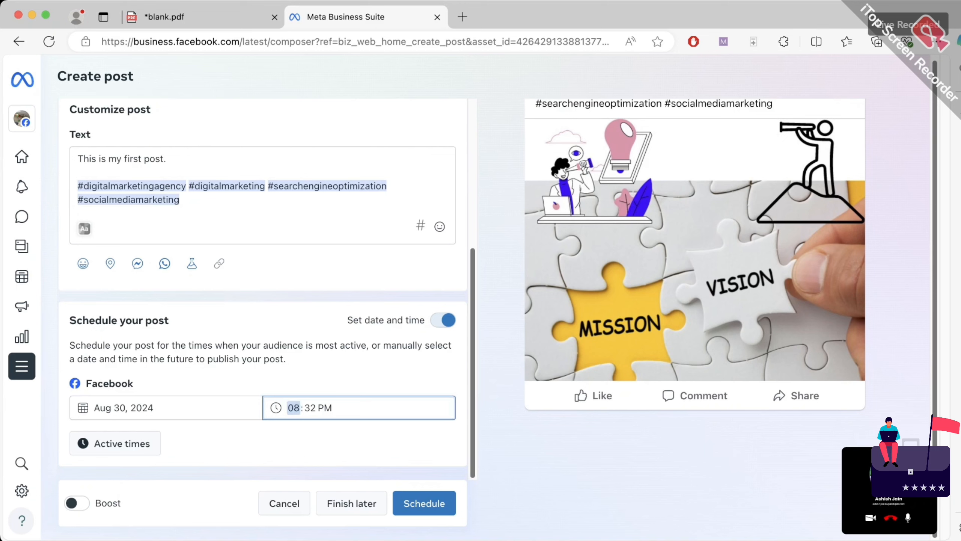
key(Up)
key(Up)
key(Down)
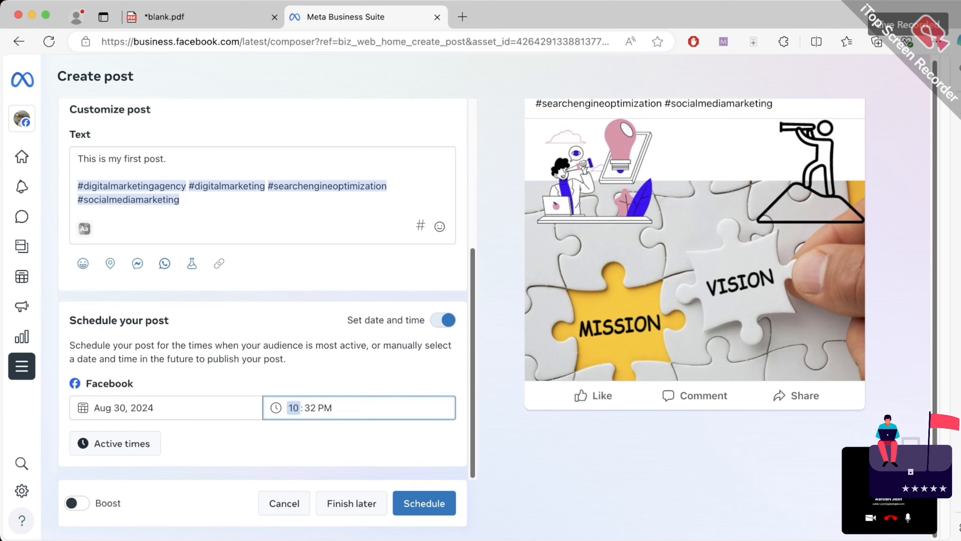
key(Right)
key(Down)
key(Down)
key(Down)
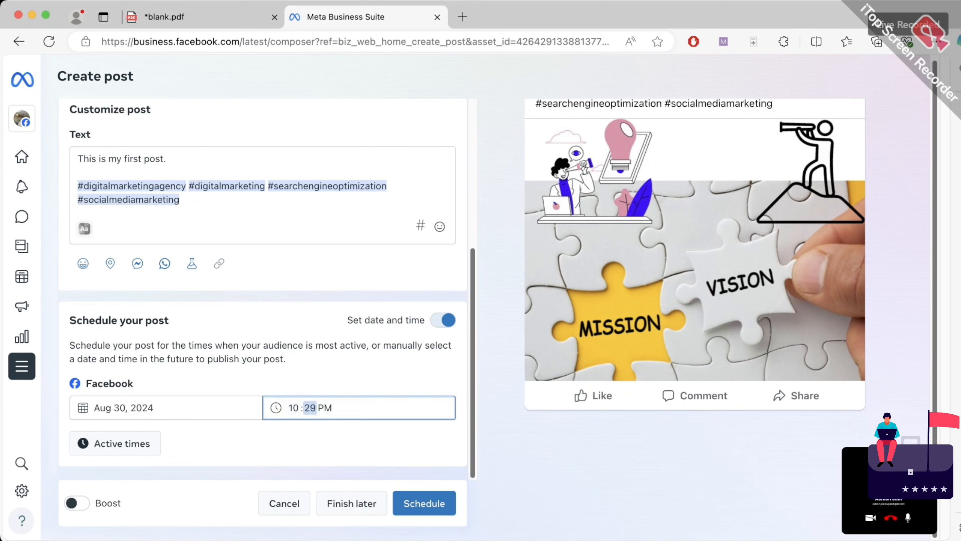
key(Right)
key(Down)
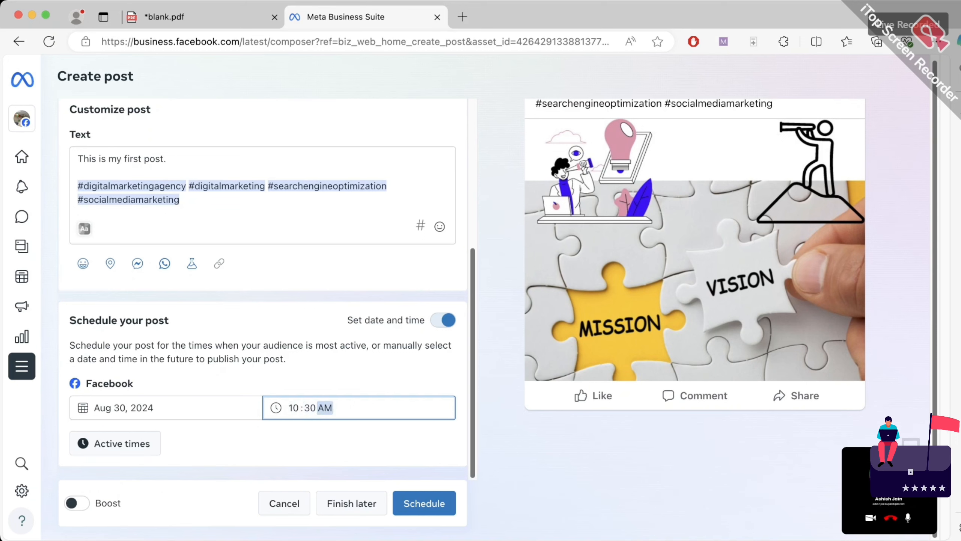
key(Tab)
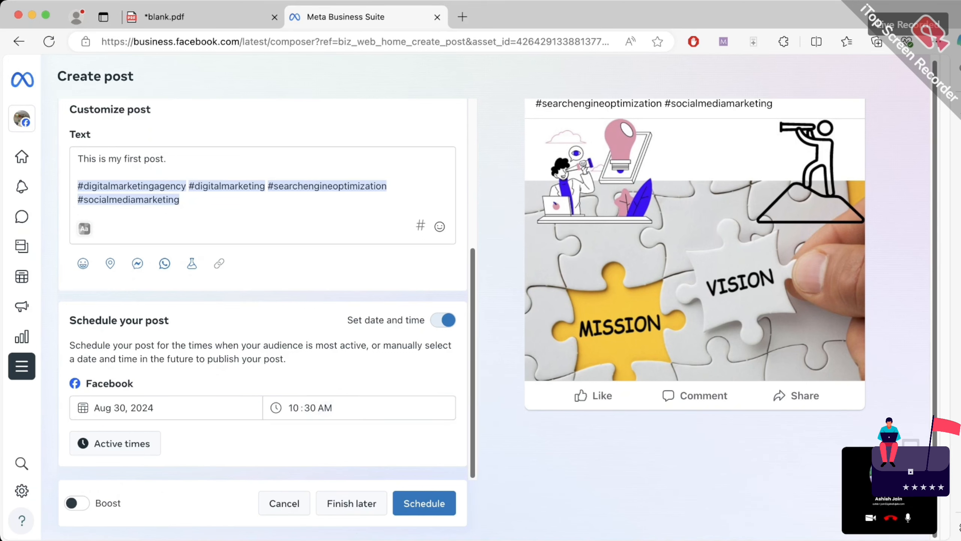
key(Return)
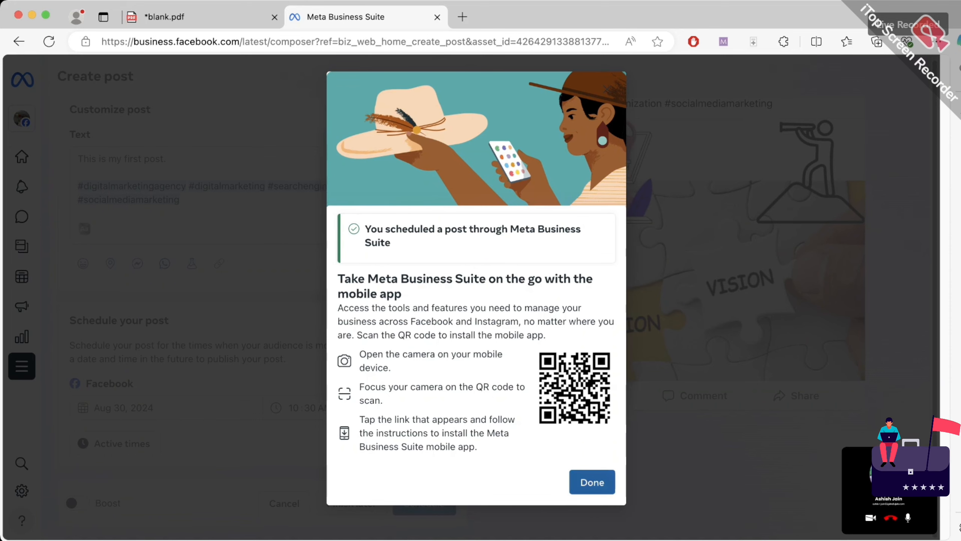
Dismiss the scheduling confirmation and Planner pop-ups, then swipe back to the Create post composer
click(592, 483)
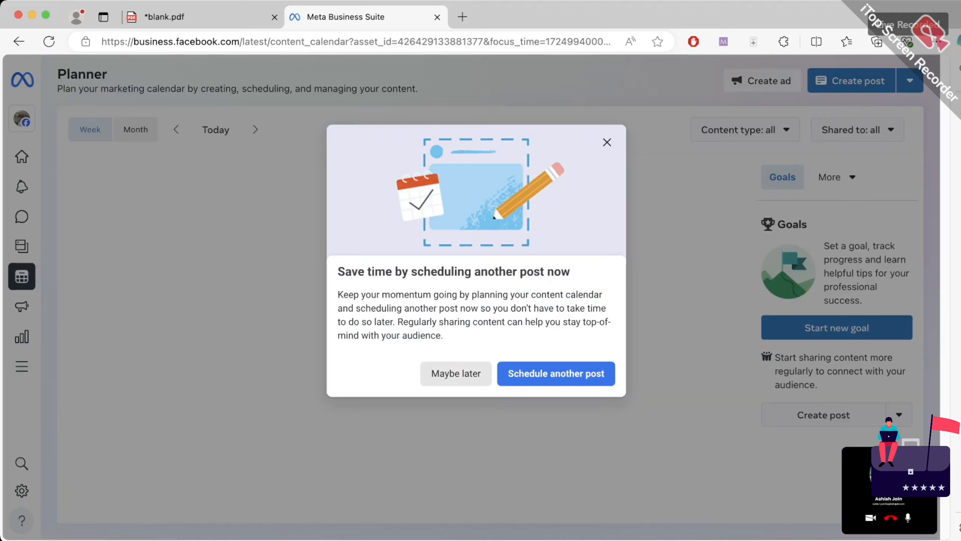
click(607, 142)
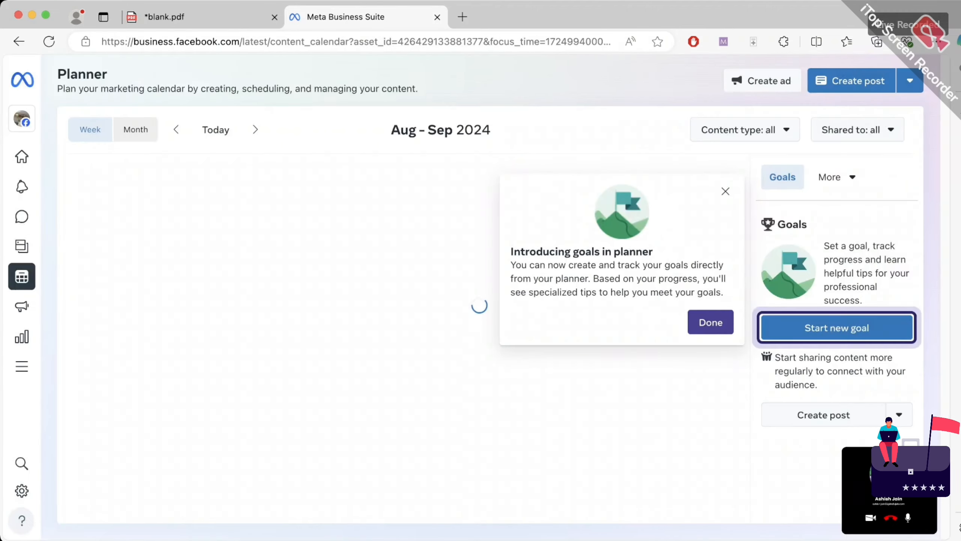
click(725, 191)
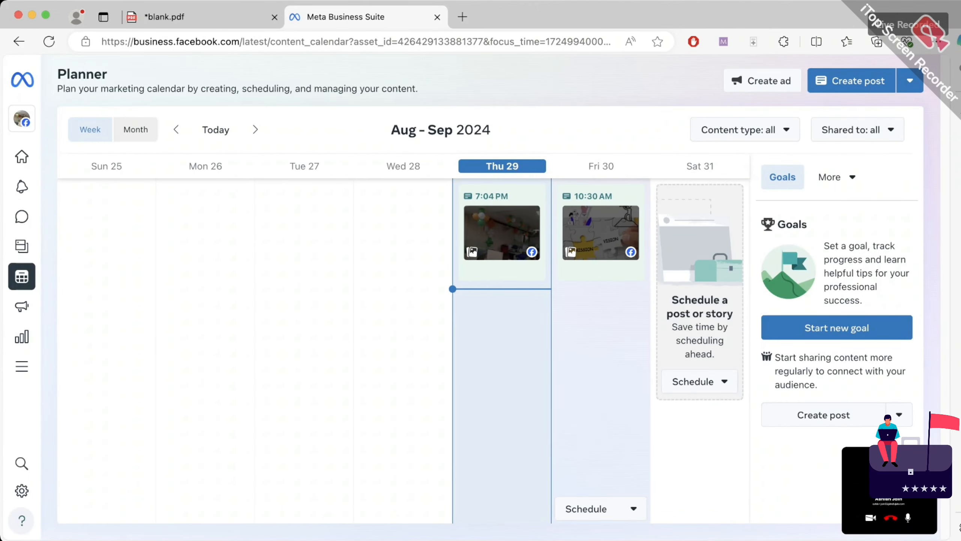
scroll(501, 379, left, 5)
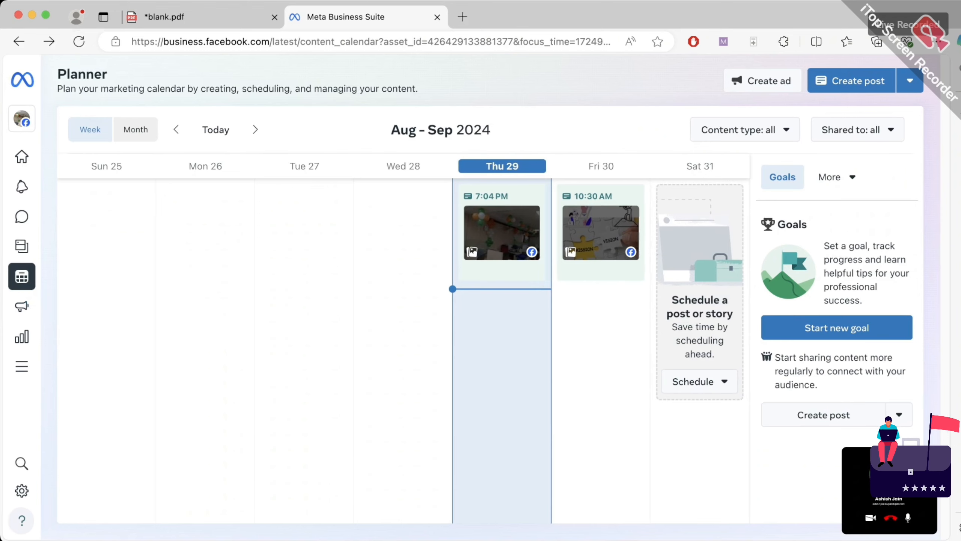
scroll(501, 378, left, 5)
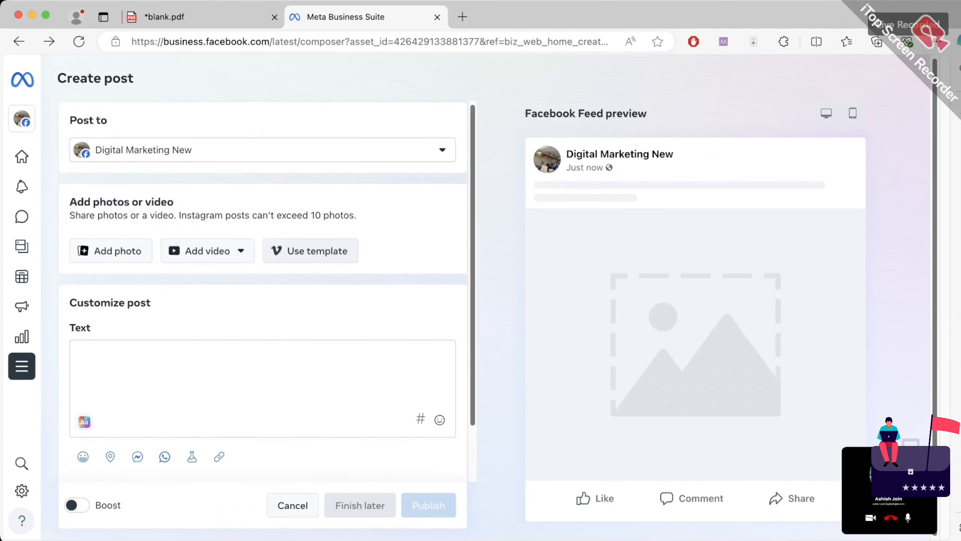
Open Insights and dismiss the 'Your last week in review' summary
mouse_move(22, 336)
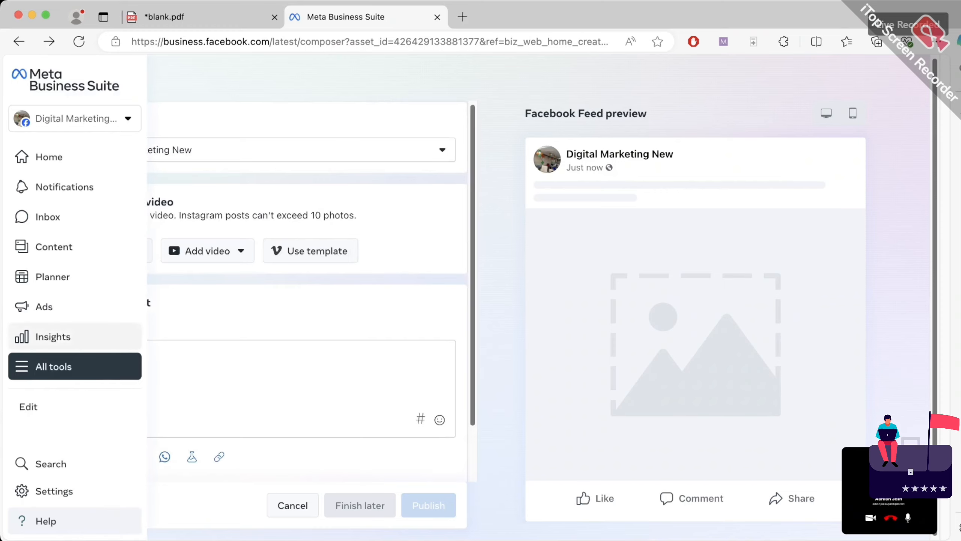
click(53, 336)
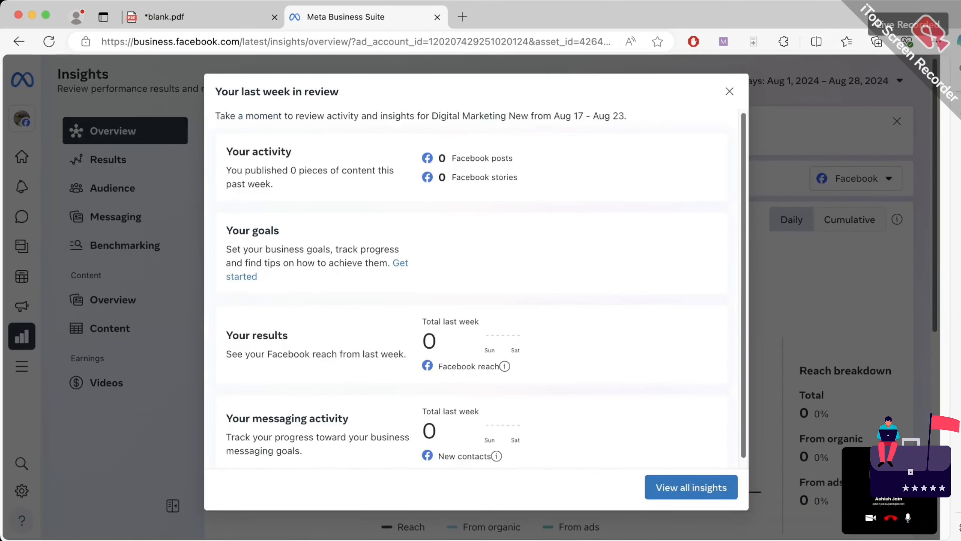
key(Escape)
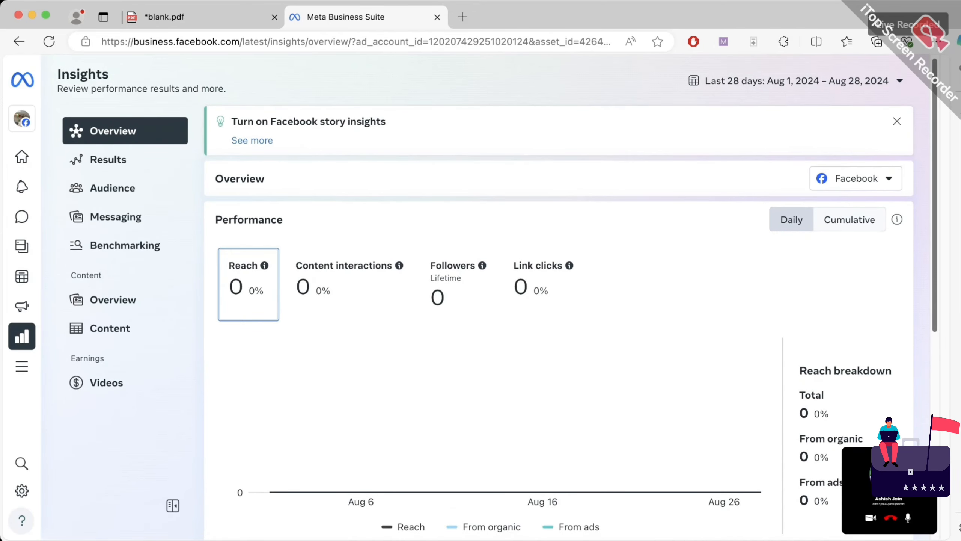
Annotate the Reach, Followers and Link clicks figures and the Results heading, then erase them
click(723, 42)
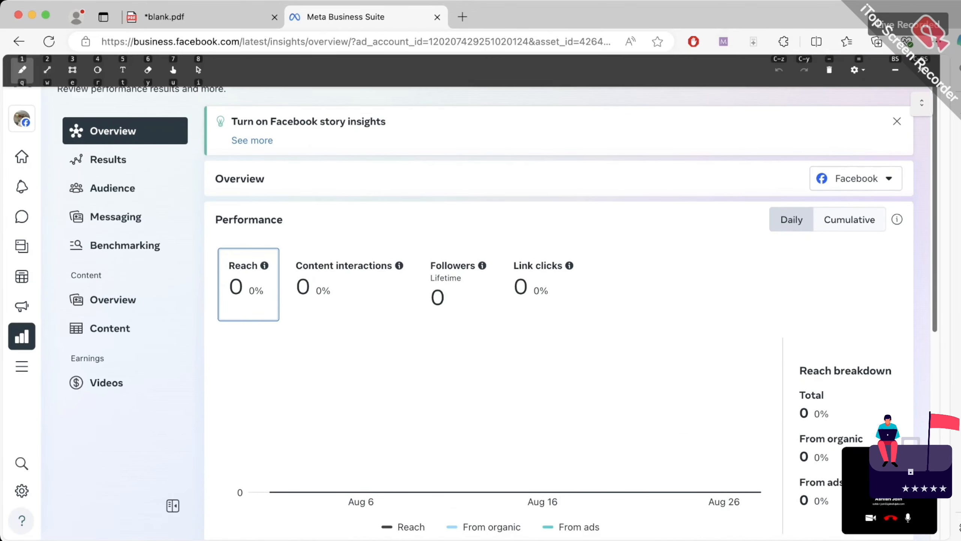
mouse_move(259, 263)
mouse_down()
mouse_move(273, 333)
mouse_move(277, 256)
mouse_move(333, 256)
mouse_up()
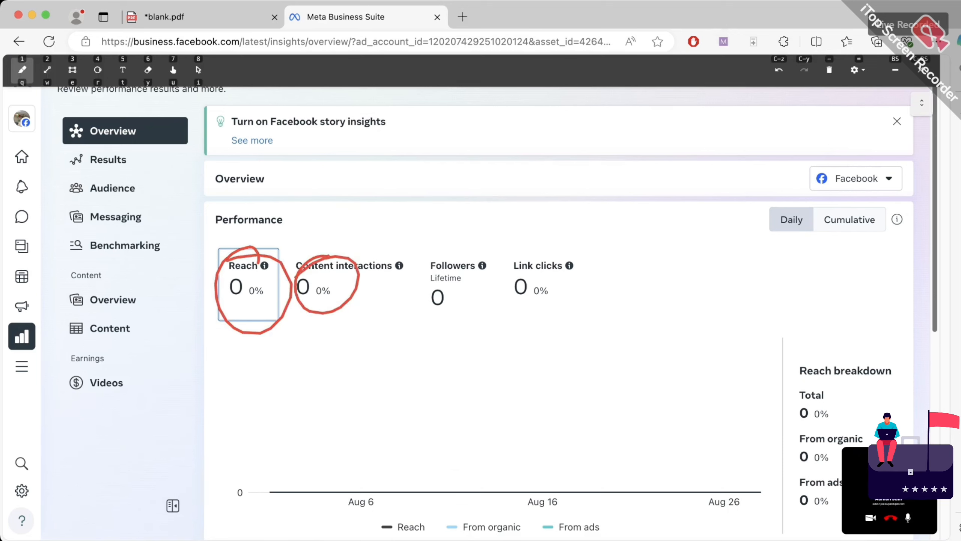
drag(461, 254, 452, 251)
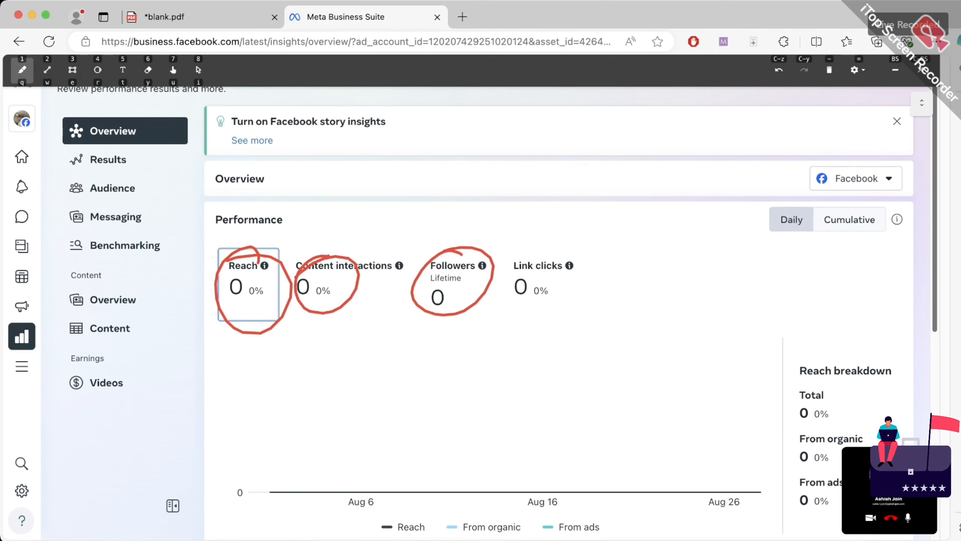
mouse_move(549, 251)
mouse_down()
mouse_move(561, 315)
mouse_move(575, 261)
mouse_up()
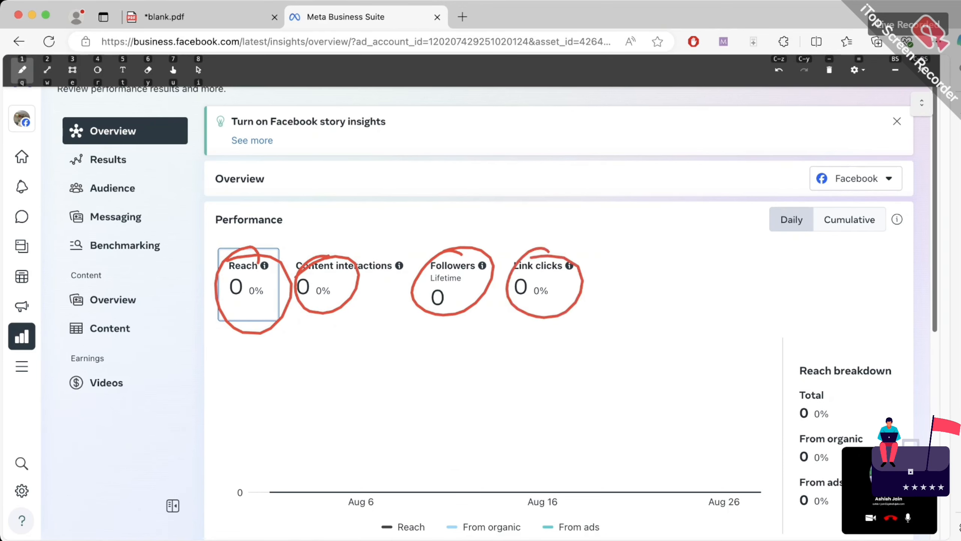
drag(113, 182, 108, 171)
drag(109, 171, 125, 186)
mouse_move(119, 148)
mouse_down()
mouse_move(103, 145)
mouse_move(122, 148)
mouse_up()
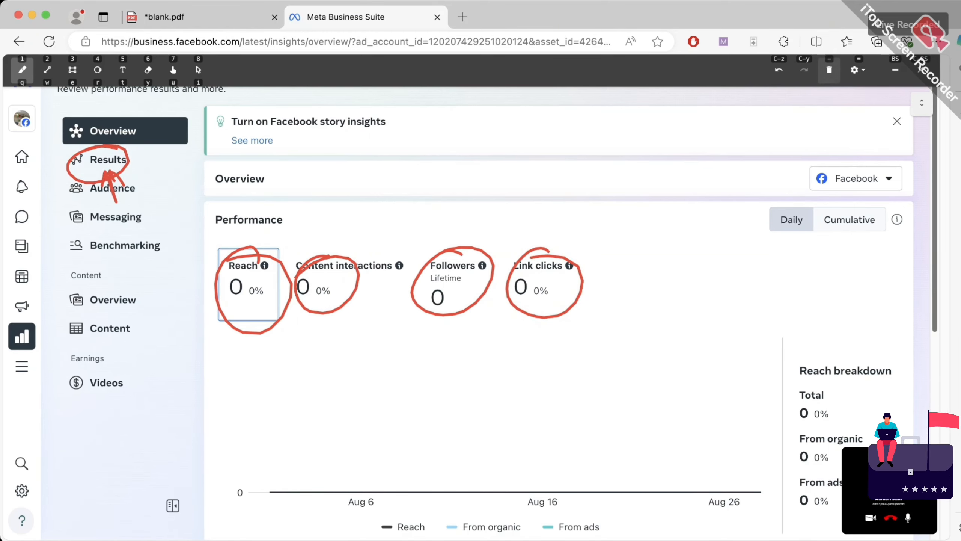
click(829, 70)
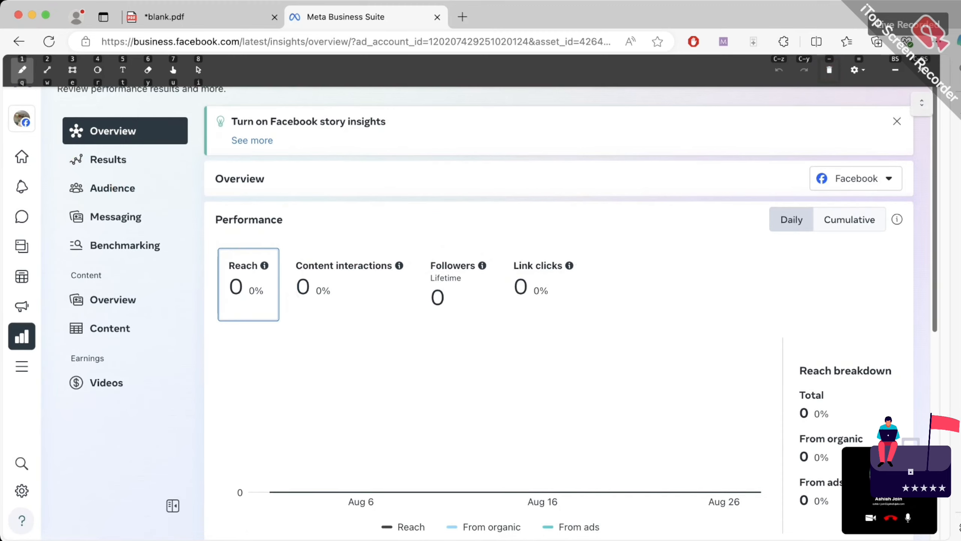
click(896, 70)
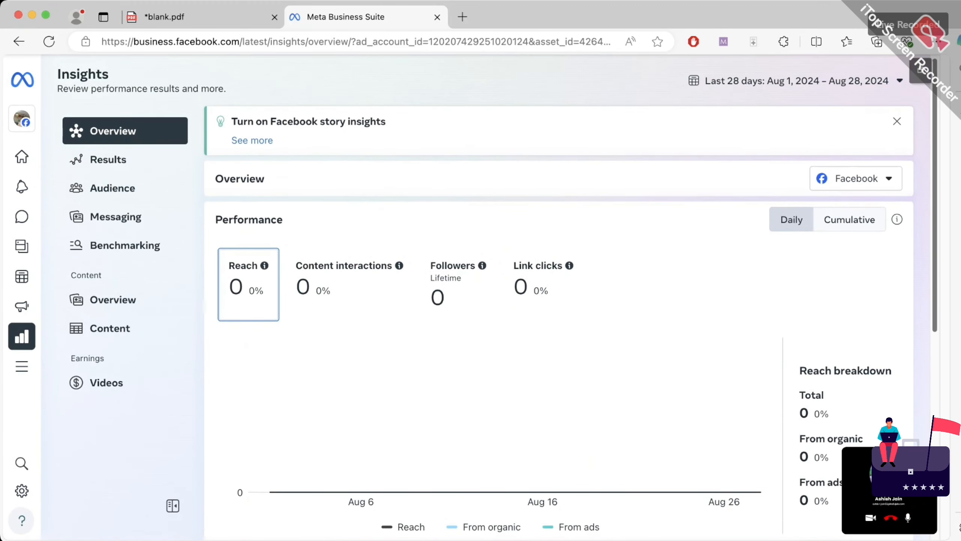
Scroll to Messaging and circle Approximate earnings, writing 'monetize' above it
scroll(500, 295, down, 10)
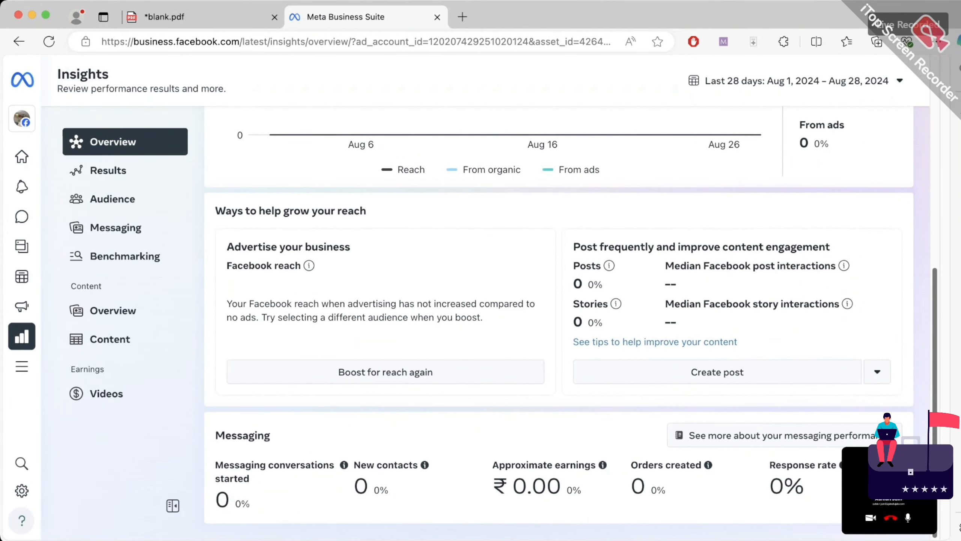
triple_click(274, 471)
click(275, 471)
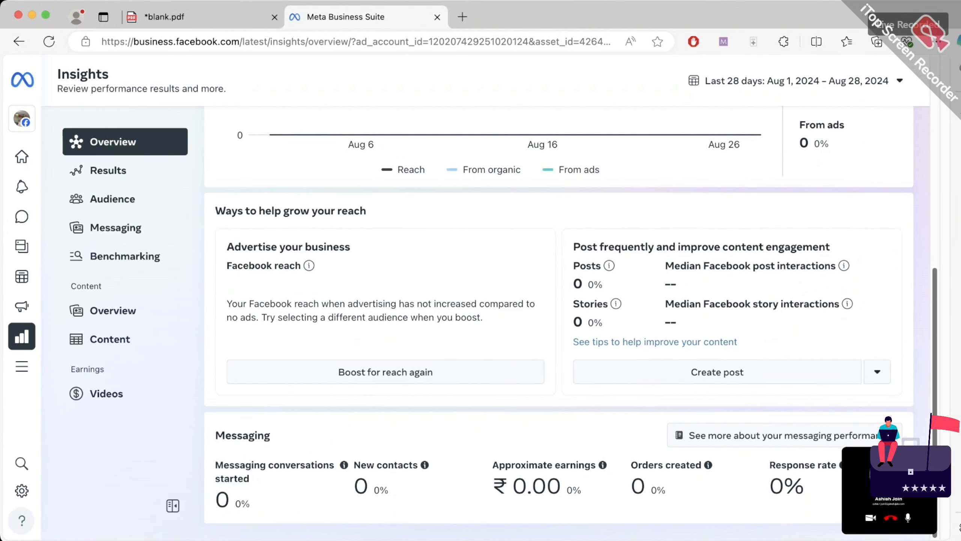
click(724, 42)
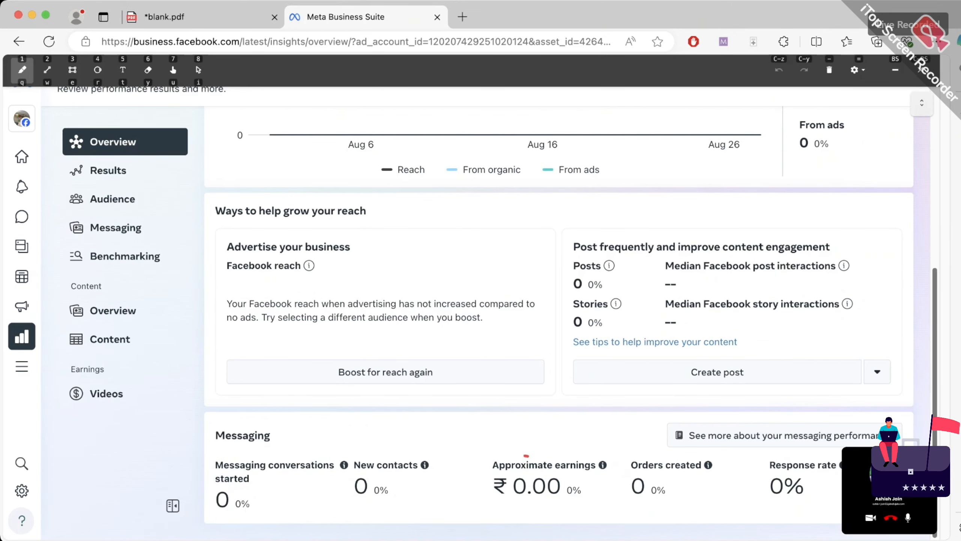
mouse_move(524, 455)
mouse_down()
mouse_move(602, 460)
mouse_move(489, 471)
mouse_move(553, 424)
mouse_move(562, 435)
mouse_up()
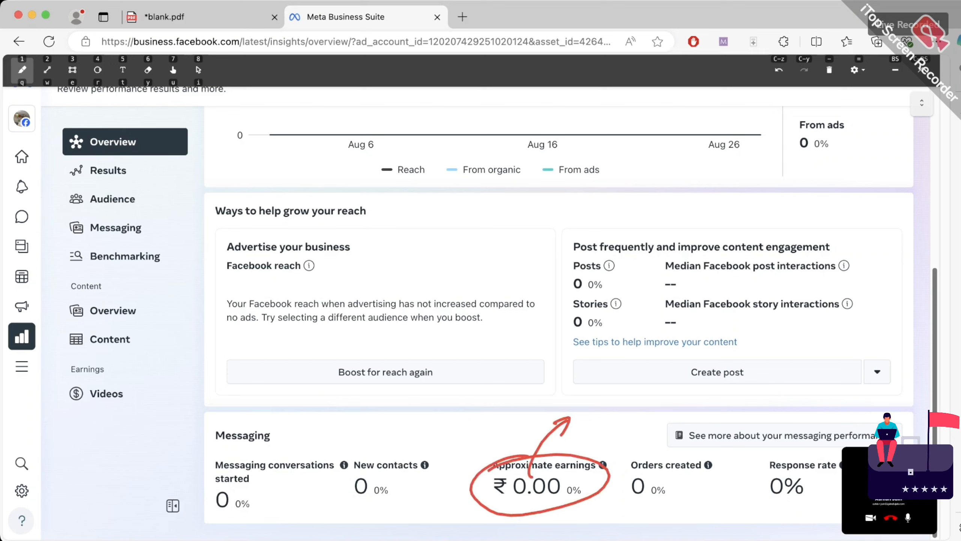
mouse_move(582, 395)
mouse_down()
mouse_move(583, 404)
mouse_move(605, 405)
mouse_move(611, 382)
mouse_up()
mouse_move(626, 371)
mouse_down()
mouse_move(621, 380)
mouse_move(640, 386)
mouse_move(662, 354)
mouse_move(717, 335)
mouse_up()
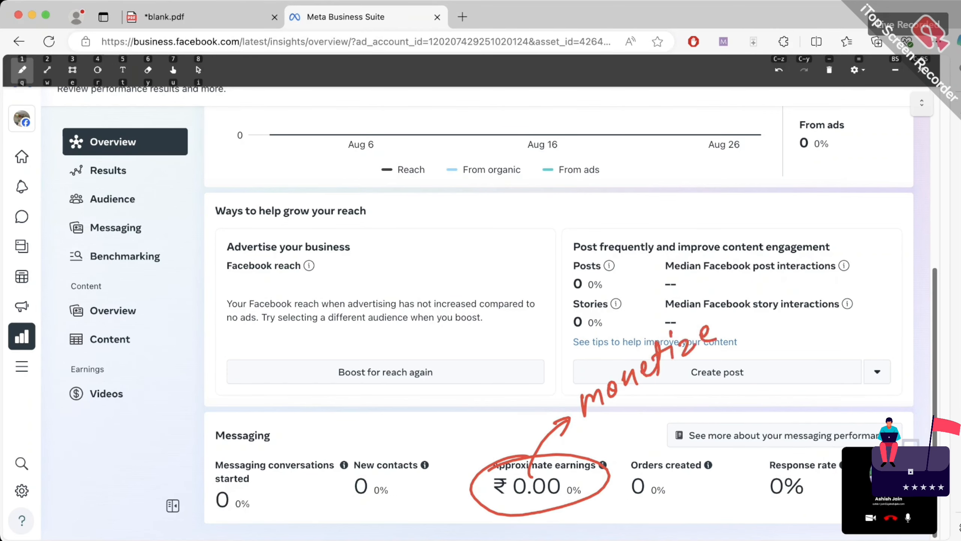
drag(605, 418, 730, 350)
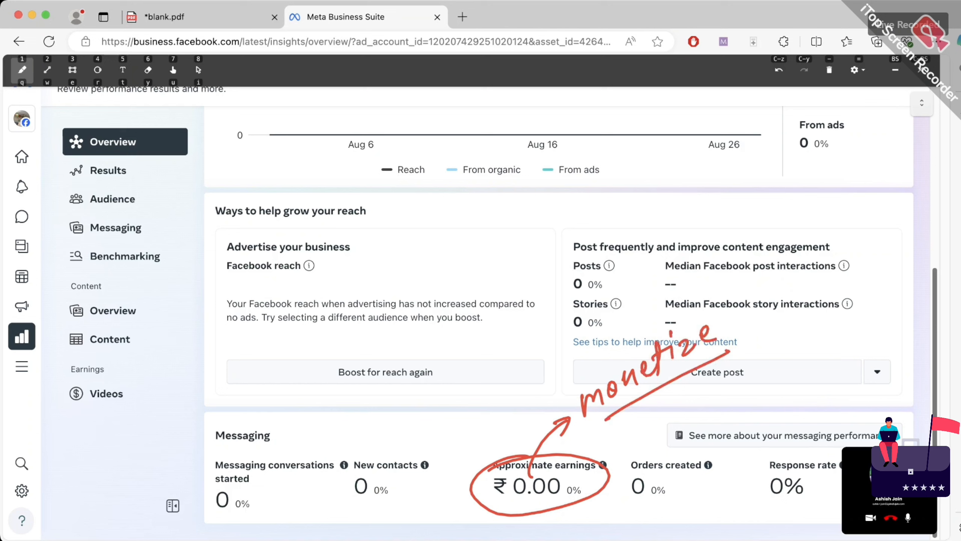
Handwrite 'Star' near Messaging and note that 1 Star equals one cent
drag(360, 424, 356, 454)
drag(367, 410, 364, 439)
drag(371, 420, 393, 412)
drag(392, 415, 399, 398)
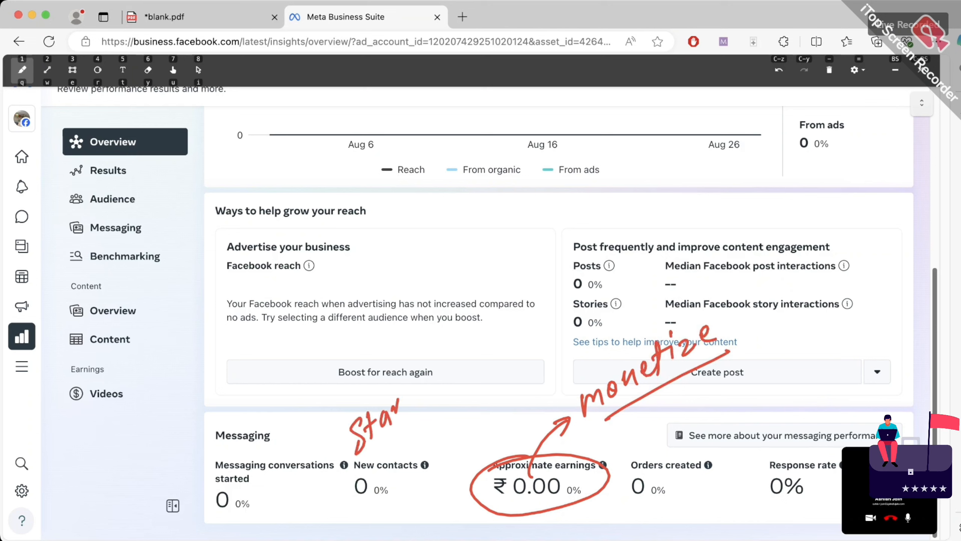
mouse_move(348, 473)
mouse_down()
mouse_move(410, 424)
mouse_move(441, 384)
mouse_move(442, 399)
mouse_up()
drag(473, 342, 472, 364)
mouse_move(492, 329)
mouse_down()
mouse_move(485, 355)
mouse_move(499, 343)
mouse_up()
drag(496, 333, 525, 330)
drag(526, 329, 551, 303)
drag(538, 323, 559, 315)
mouse_move(581, 288)
mouse_down()
mouse_move(572, 303)
mouse_move(617, 248)
mouse_up()
Note that 100 stars equal 1 USD (100 = 85 INR), then return to Insights Results
mouse_move(478, 386)
mouse_down()
mouse_move(472, 414)
mouse_move(489, 388)
mouse_up()
mouse_move(503, 377)
mouse_down()
mouse_move(517, 385)
mouse_move(542, 362)
mouse_move(551, 366)
mouse_up()
mouse_move(562, 346)
mouse_down()
mouse_move(549, 372)
mouse_move(577, 344)
mouse_up()
mouse_move(594, 325)
mouse_down()
mouse_move(601, 347)
mouse_move(624, 334)
mouse_up()
drag(633, 314, 634, 331)
drag(633, 312, 639, 330)
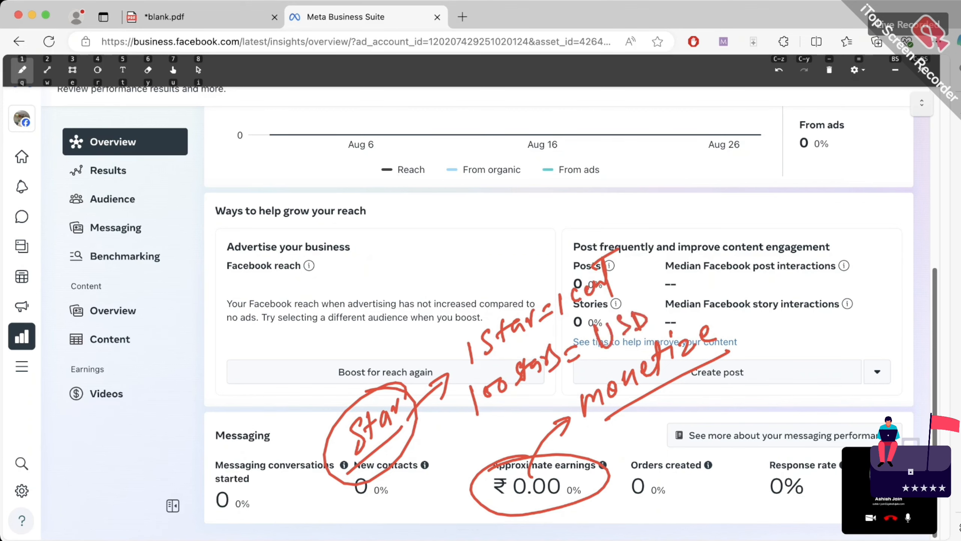
drag(661, 298, 665, 315)
drag(594, 366, 676, 321)
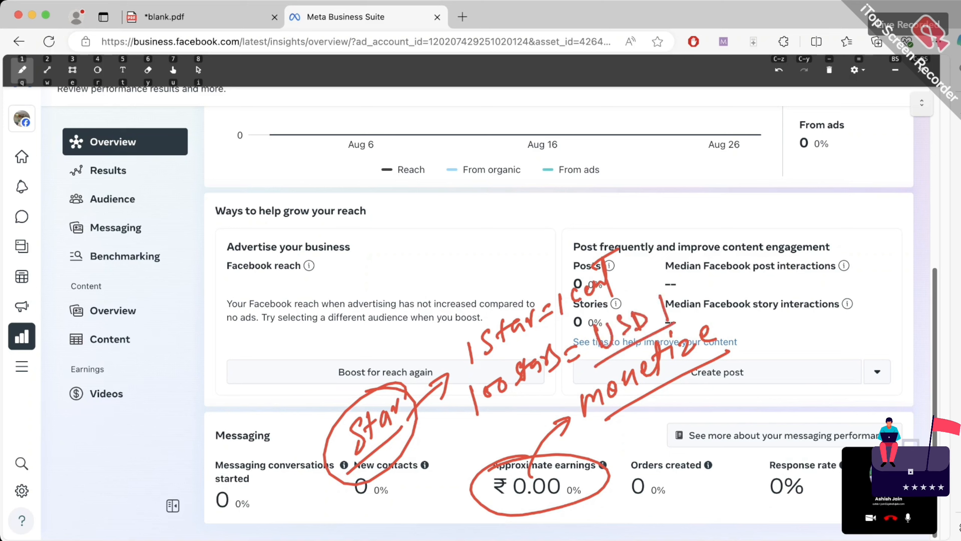
mouse_move(429, 253)
mouse_down()
mouse_move(436, 284)
mouse_move(447, 270)
mouse_up()
drag(448, 270, 487, 237)
drag(470, 257, 487, 247)
mouse_move(506, 218)
mouse_down()
mouse_move(496, 229)
mouse_move(500, 249)
mouse_move(562, 222)
mouse_move(571, 201)
mouse_up()
drag(554, 239, 572, 223)
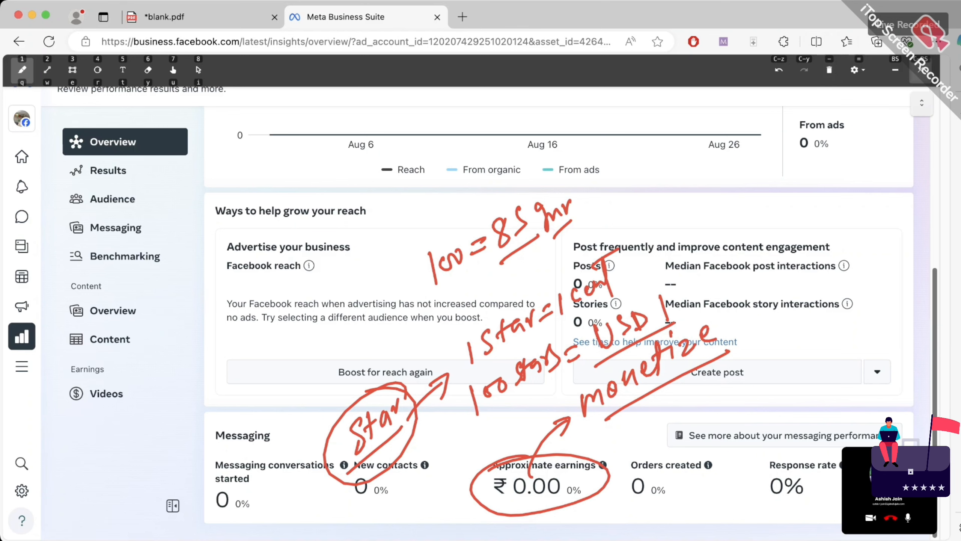
click(921, 71)
click(108, 171)
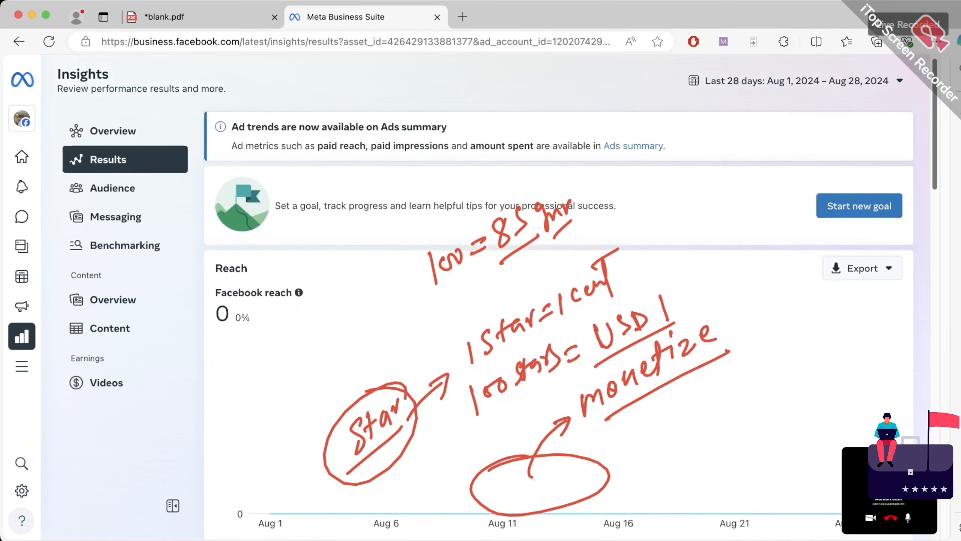
Clear the existing on-screen annotation drawings with the trash button
click(723, 41)
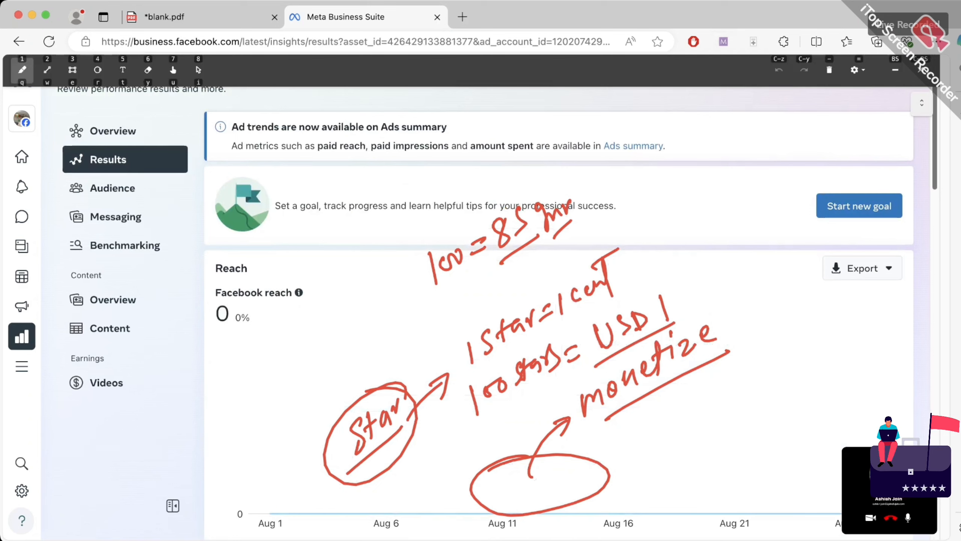
click(829, 70)
click(829, 70)
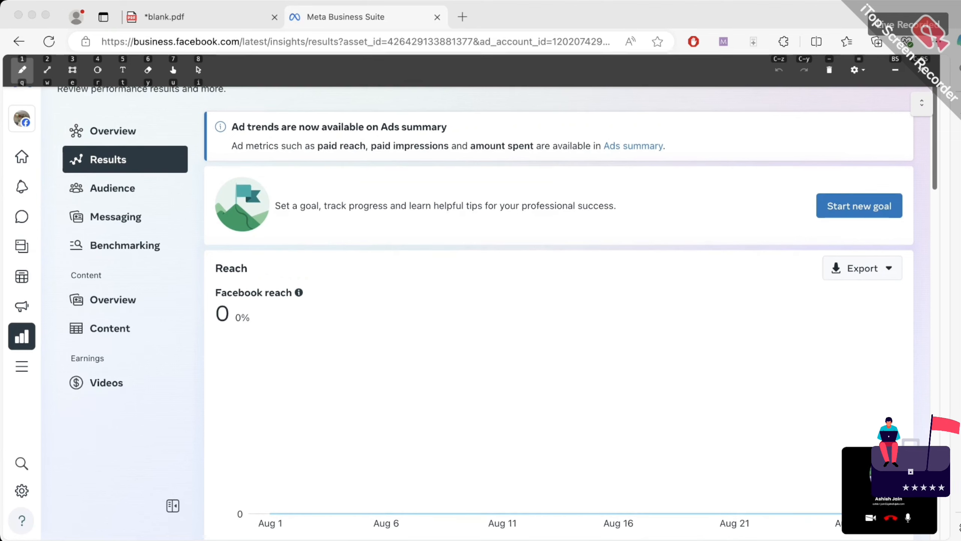
click(829, 70)
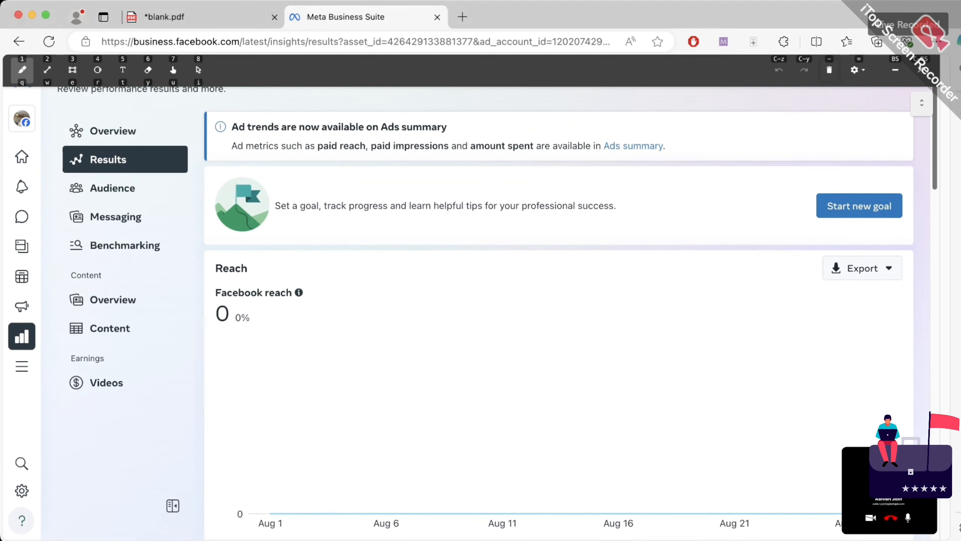
Annotate the Facebook reach figure of 0 and the new-goal prompt, then erase and close the drawing tools
mouse_move(248, 257)
mouse_down()
mouse_move(261, 355)
mouse_move(232, 287)
mouse_up()
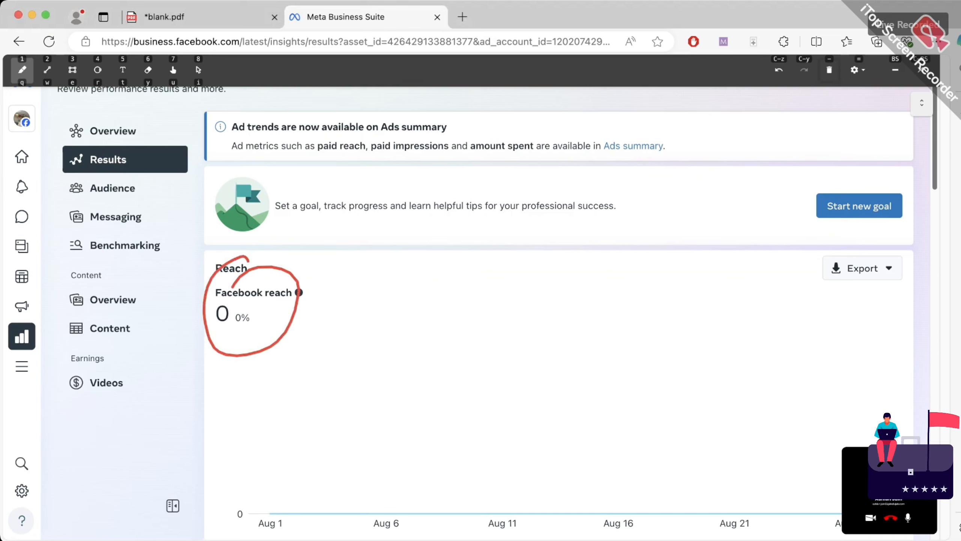
mouse_move(277, 329)
mouse_down()
mouse_move(341, 286)
mouse_move(332, 312)
mouse_up()
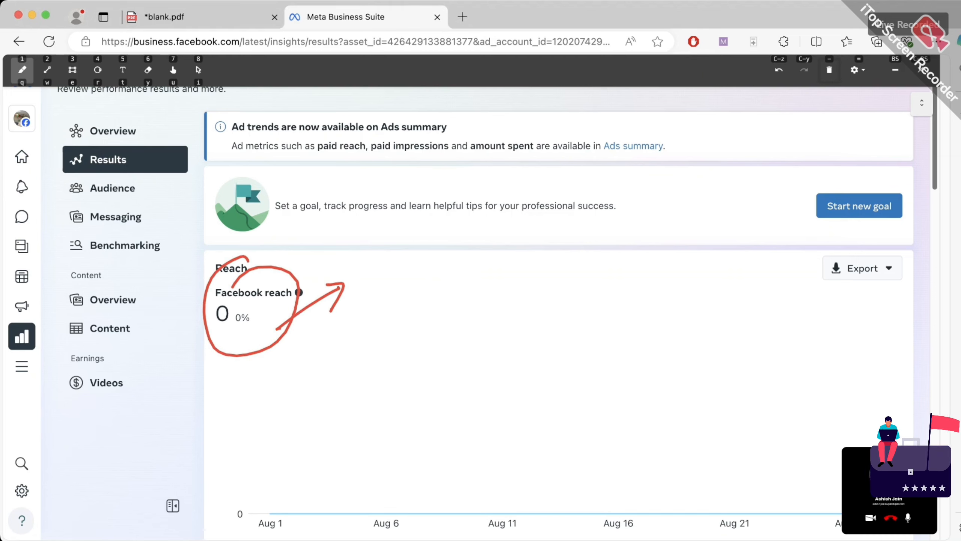
mouse_move(362, 274)
mouse_down()
mouse_move(371, 303)
mouse_move(412, 258)
mouse_up()
drag(403, 291, 358, 345)
drag(460, 241, 450, 231)
mouse_move(497, 250)
mouse_down()
mouse_move(436, 293)
mouse_move(437, 307)
mouse_up()
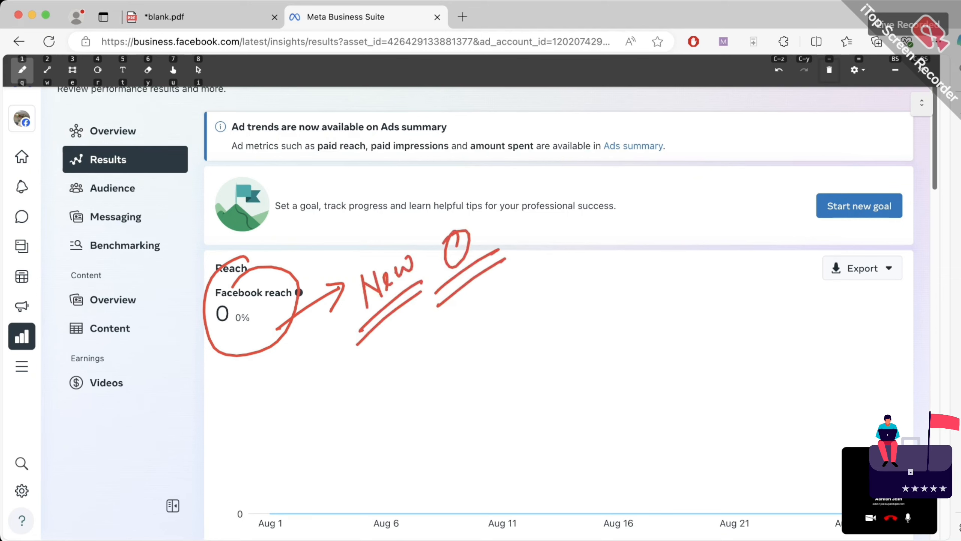
mouse_move(633, 235)
mouse_down()
mouse_move(757, 207)
mouse_move(755, 217)
mouse_up()
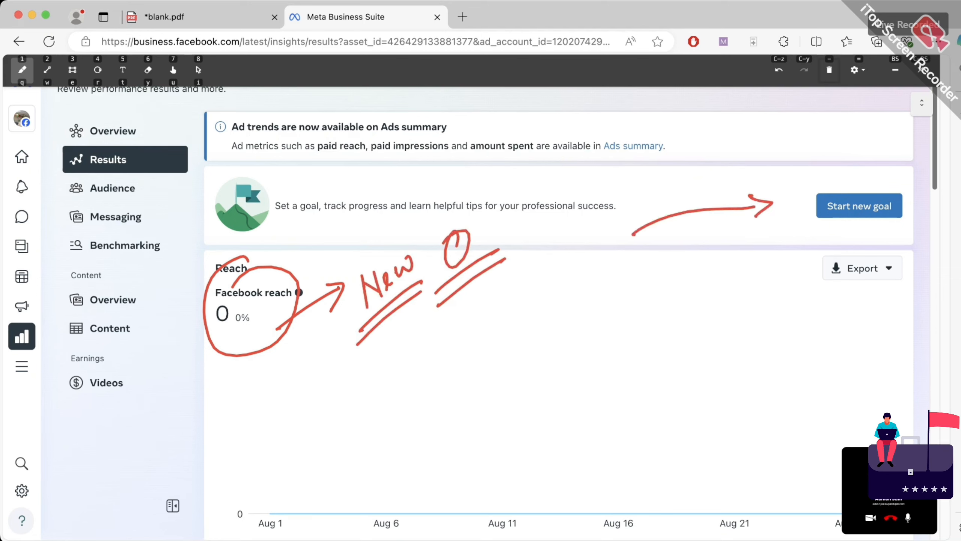
drag(849, 225, 822, 238)
drag(856, 228, 820, 249)
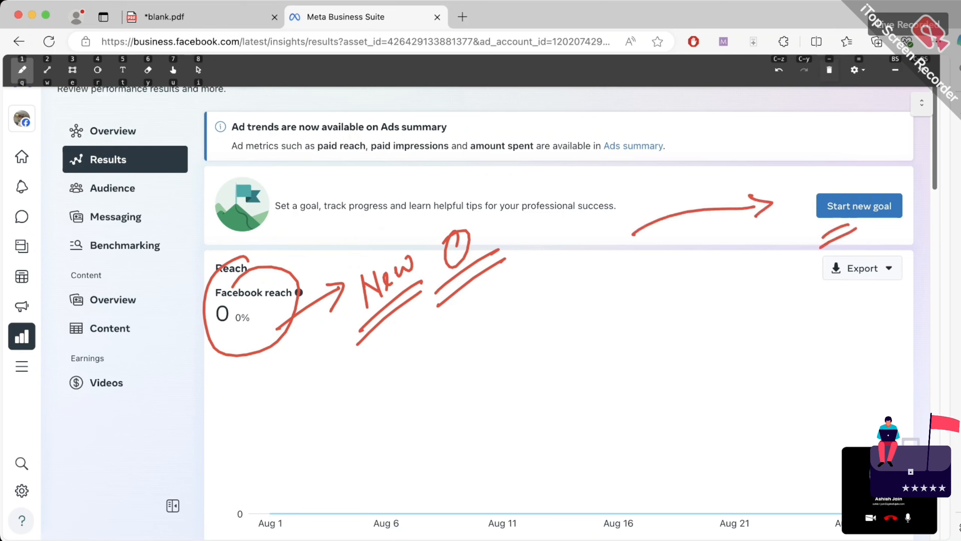
click(829, 70)
click(920, 71)
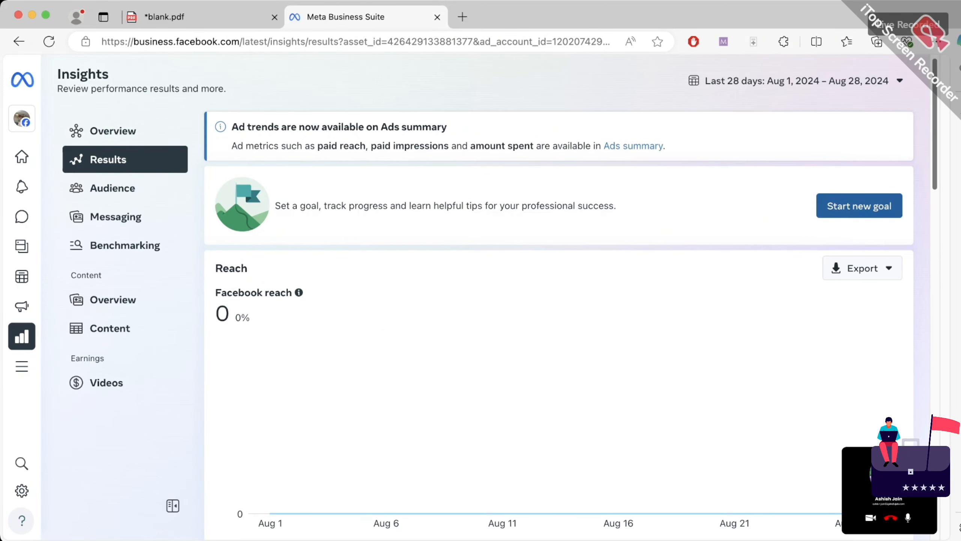
Start a Grow followers goal with a custom target of 200 Page likes
click(859, 206)
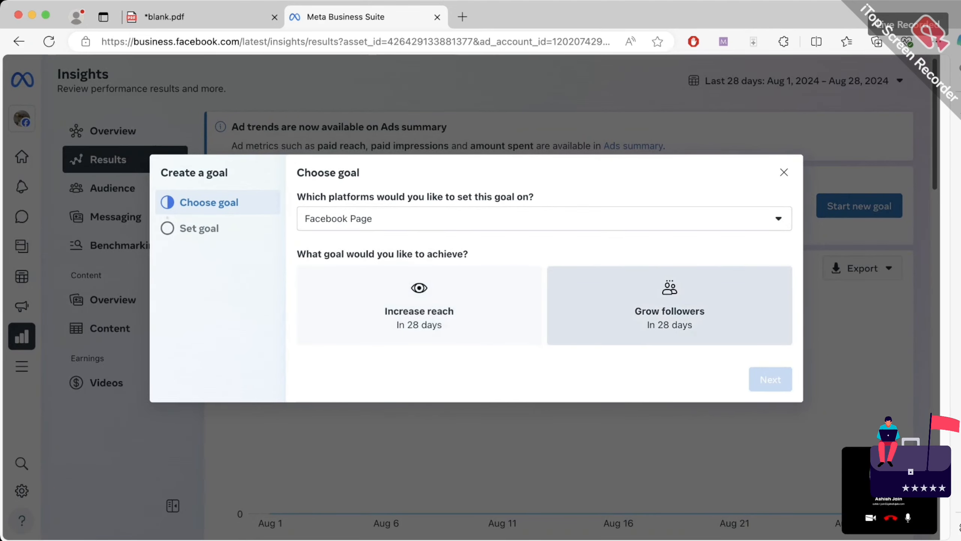
click(670, 305)
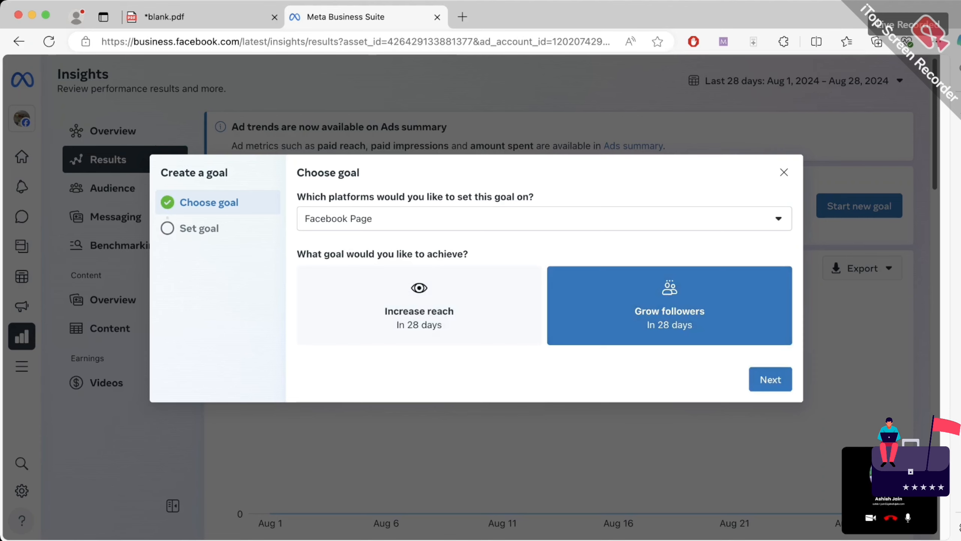
click(771, 379)
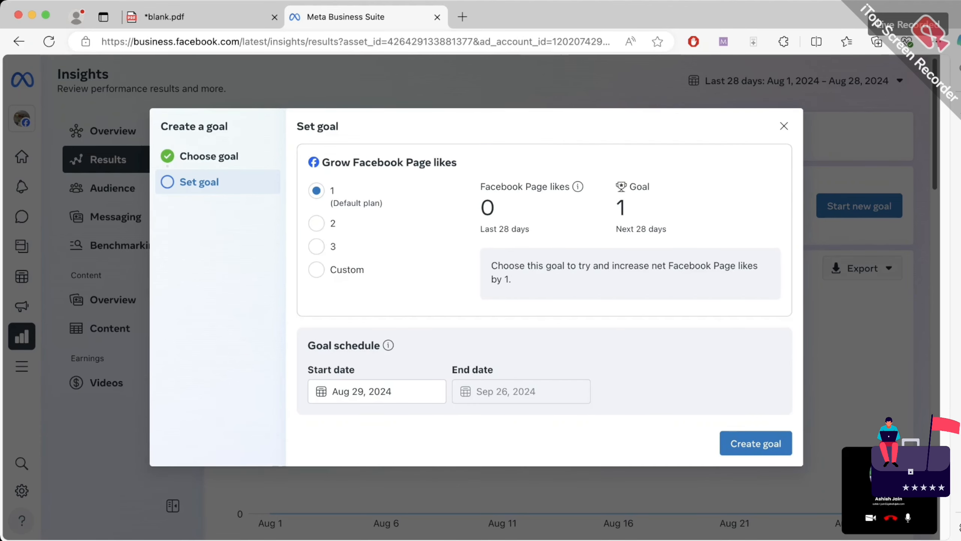
click(316, 223)
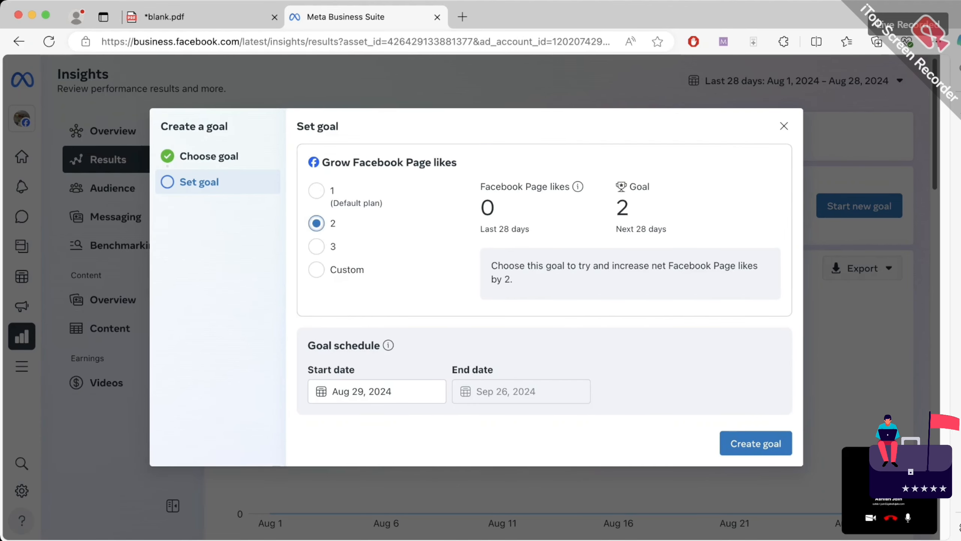
click(316, 270)
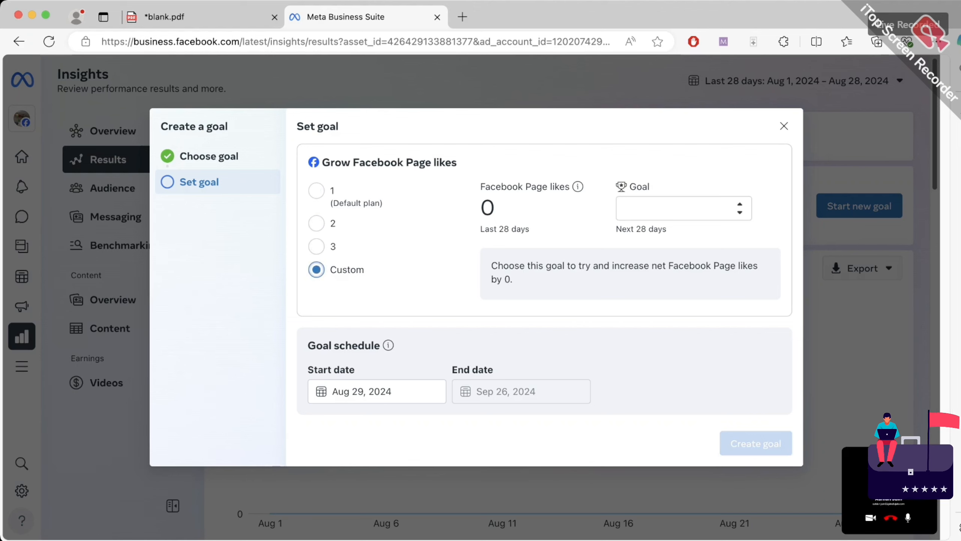
click(676, 209)
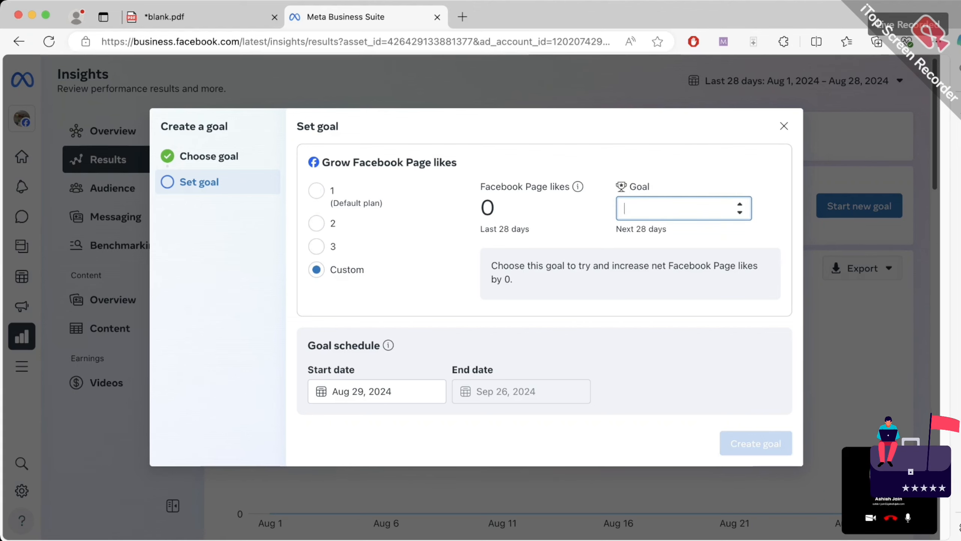
text(00)
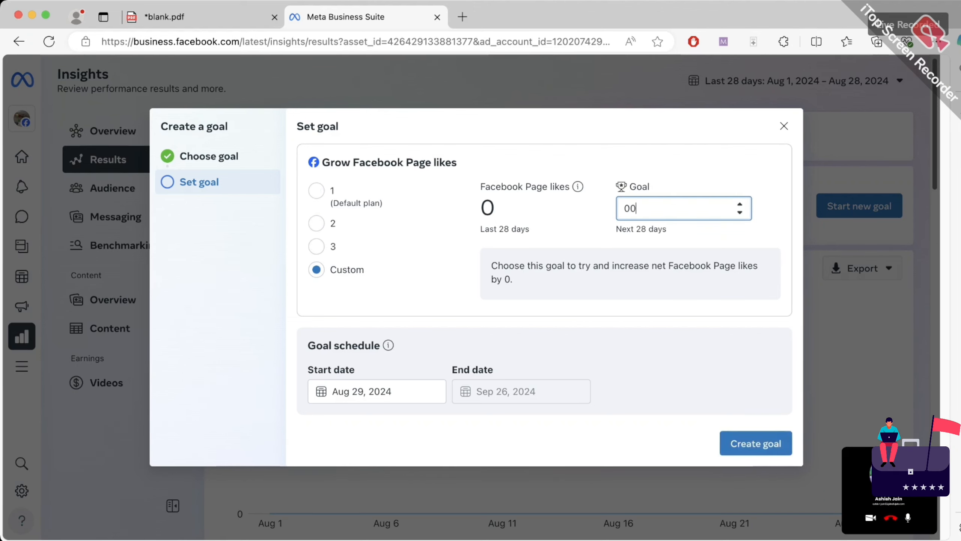
key(BackSpace)
key(BackSpace)
text(200)
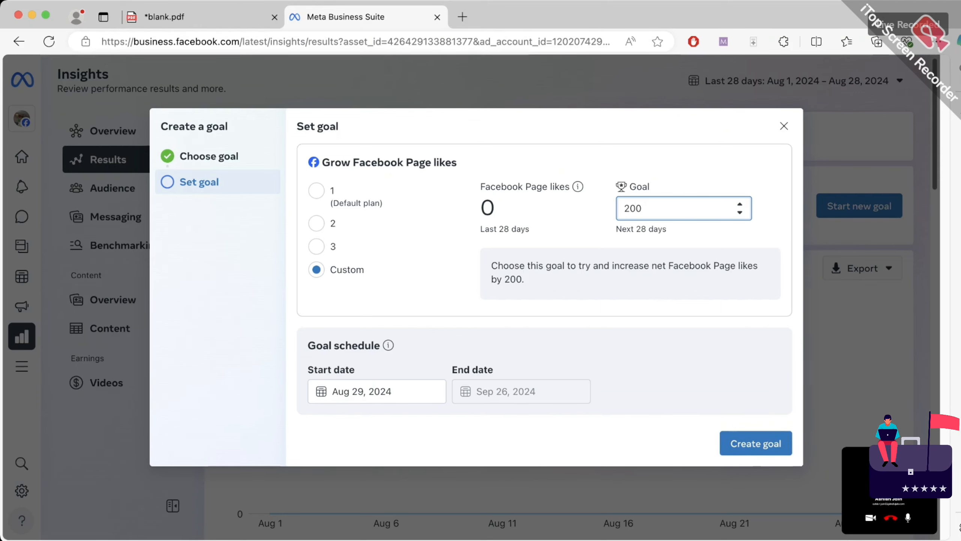
key(Return)
Set the goal's start date to August 30 and create the goal
click(377, 391)
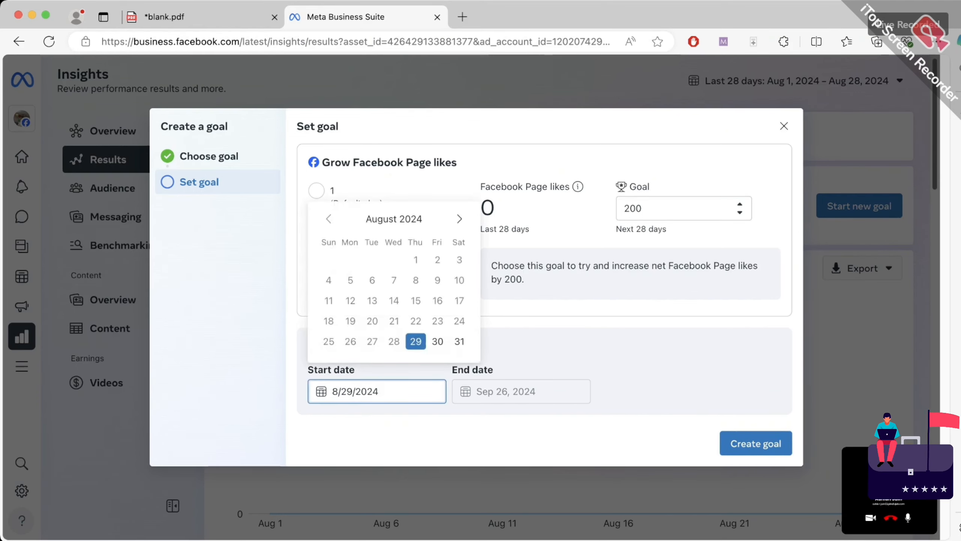
click(459, 219)
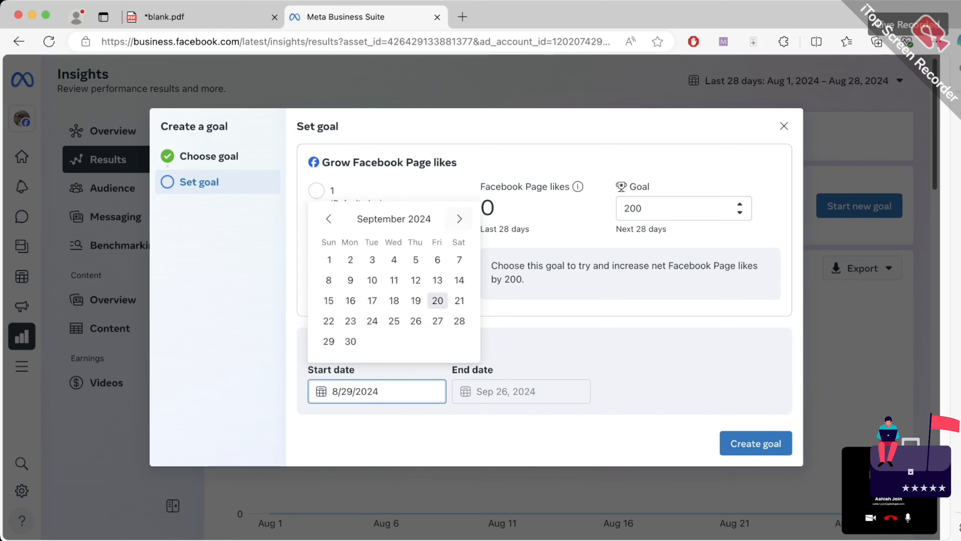
click(350, 341)
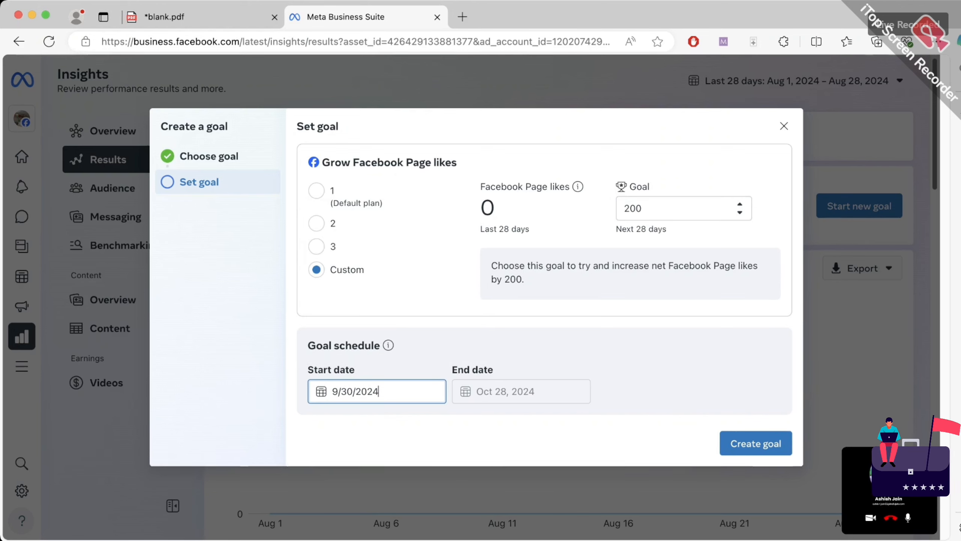
click(377, 391)
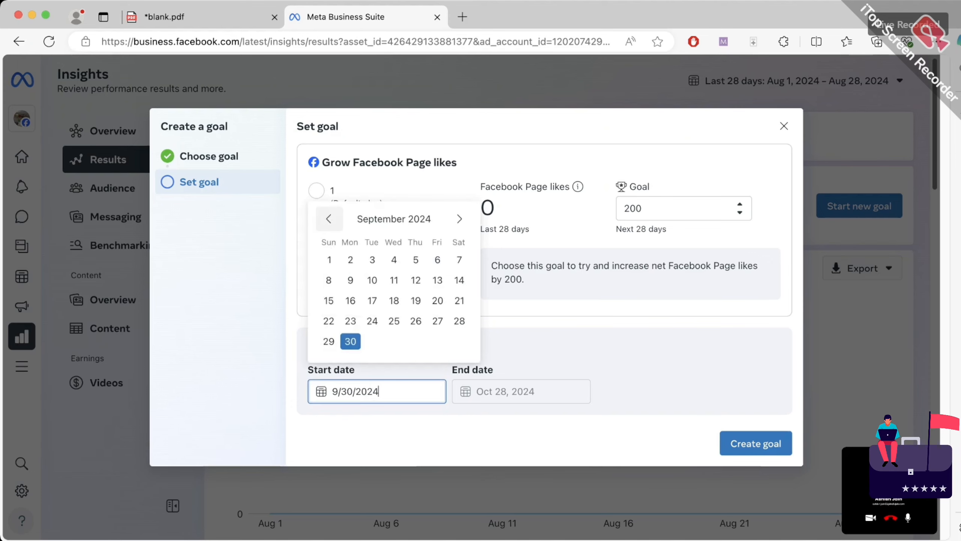
click(329, 218)
click(437, 341)
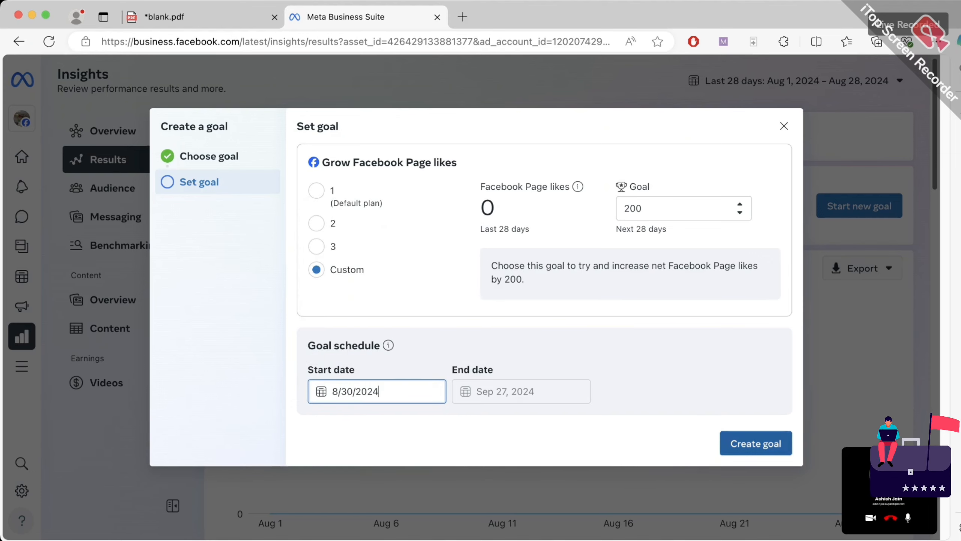
click(756, 444)
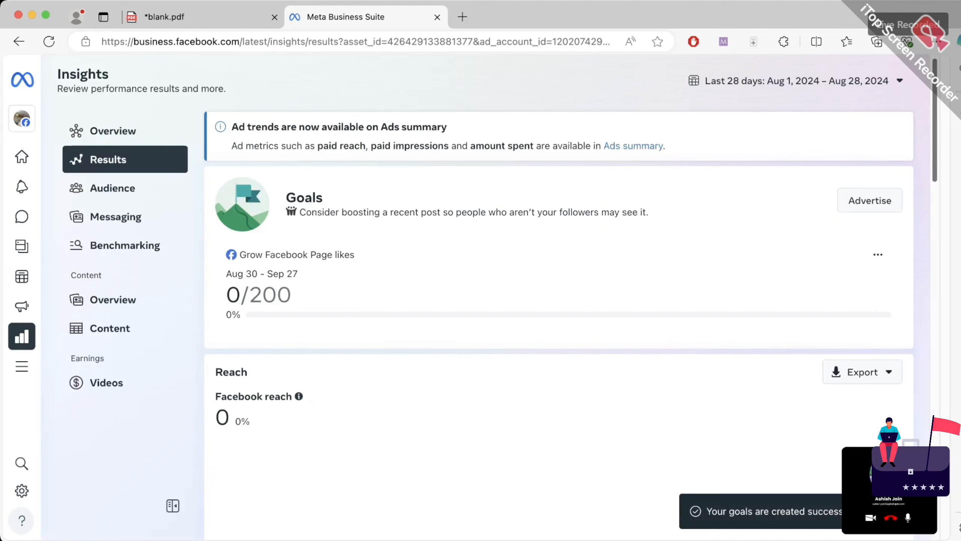
scroll(561, 265, down, 2)
scroll(560, 265, up, 3)
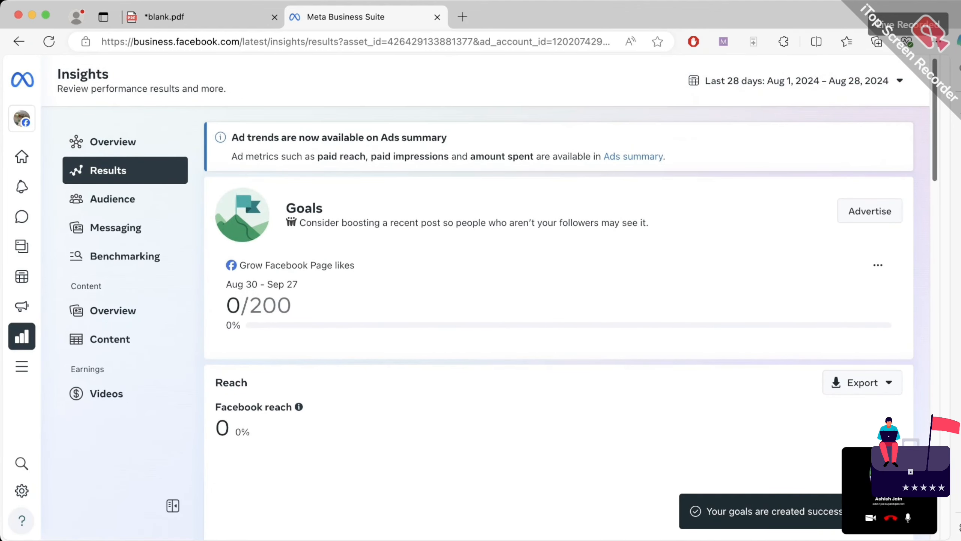
scroll(560, 266, down, 1)
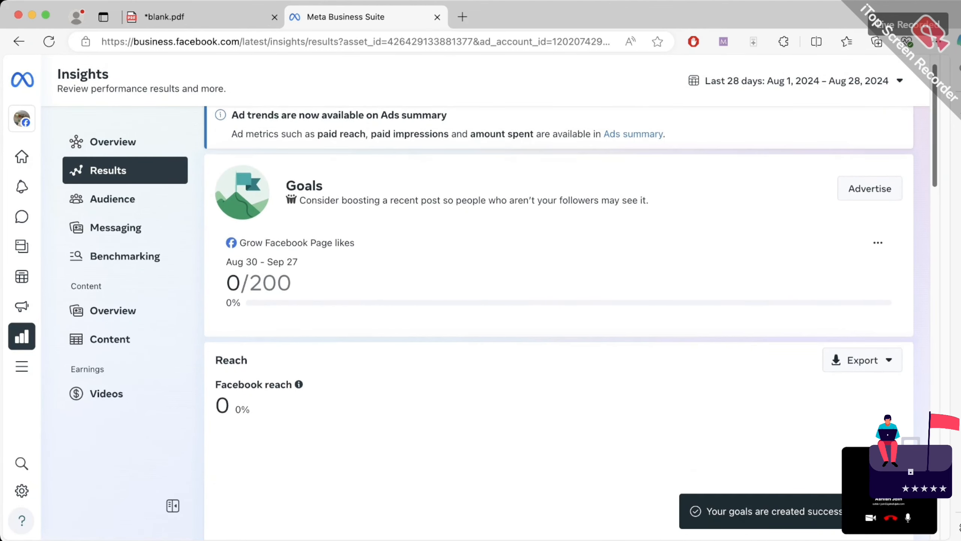
click(723, 42)
drag(849, 225, 798, 266)
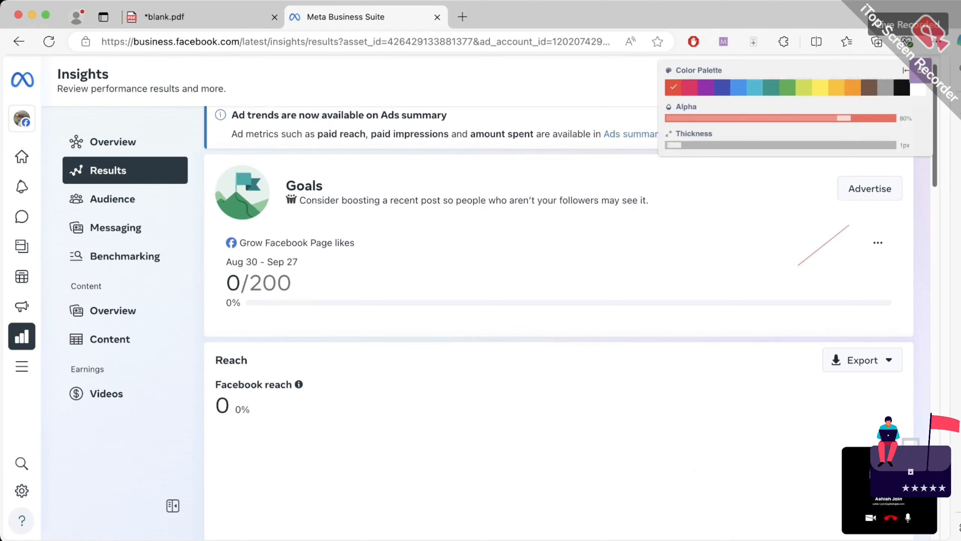
click(921, 70)
click(22, 70)
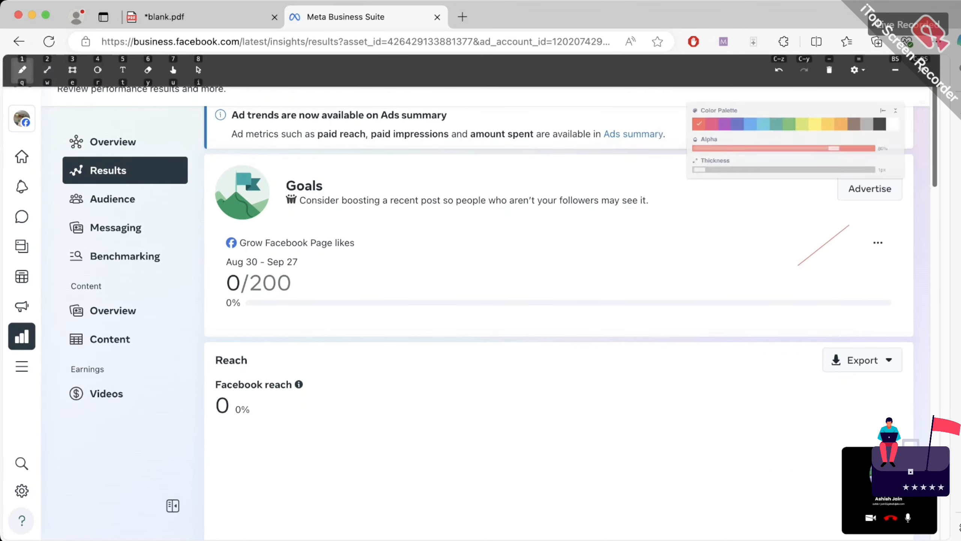
mouse_move(765, 241)
mouse_down()
mouse_move(833, 197)
mouse_move(827, 212)
mouse_up()
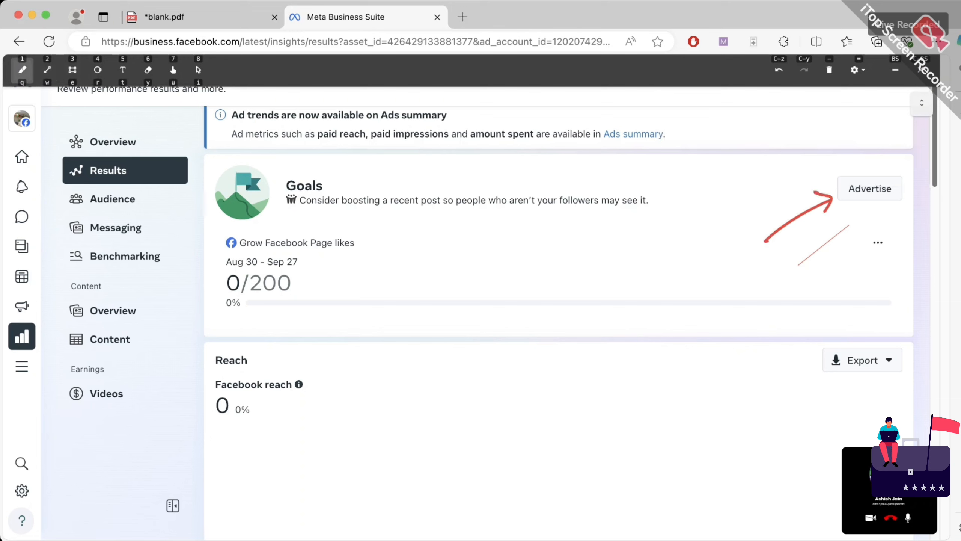
drag(880, 164, 858, 171)
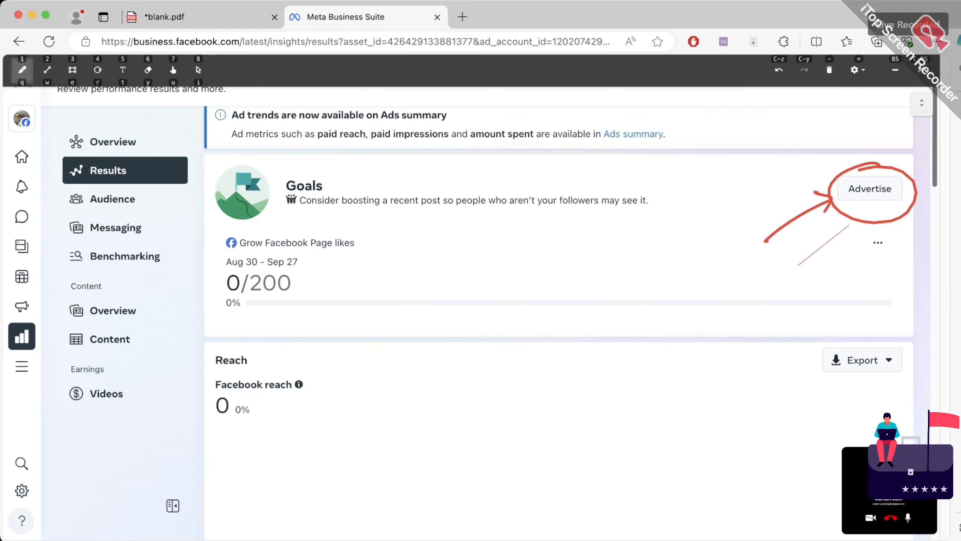
mouse_move(265, 257)
mouse_down()
mouse_move(283, 335)
mouse_move(299, 265)
mouse_move(353, 260)
mouse_up()
mouse_move(334, 256)
mouse_down()
mouse_move(356, 258)
mouse_move(328, 304)
mouse_up()
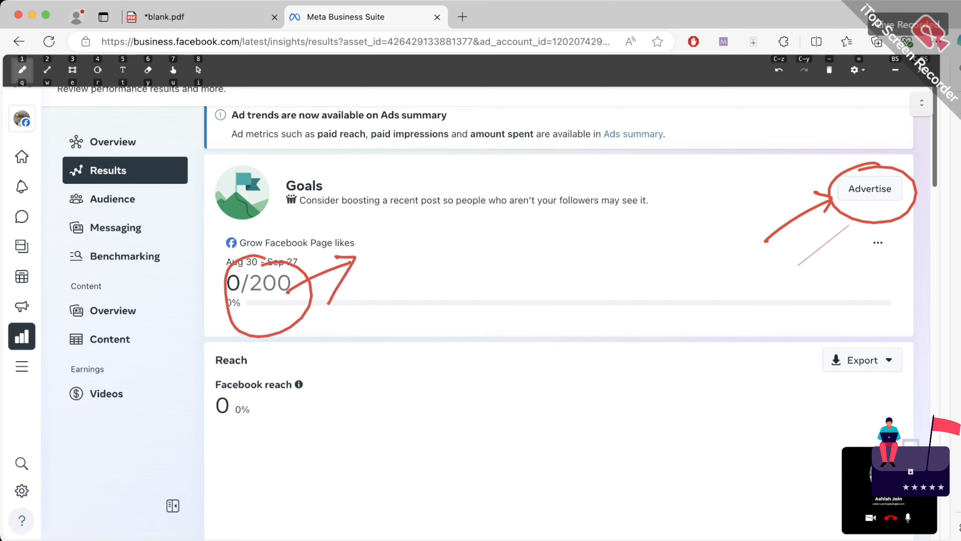
mouse_move(310, 368)
mouse_down()
mouse_move(318, 395)
mouse_move(382, 339)
mouse_move(402, 354)
mouse_up()
drag(299, 441, 398, 375)
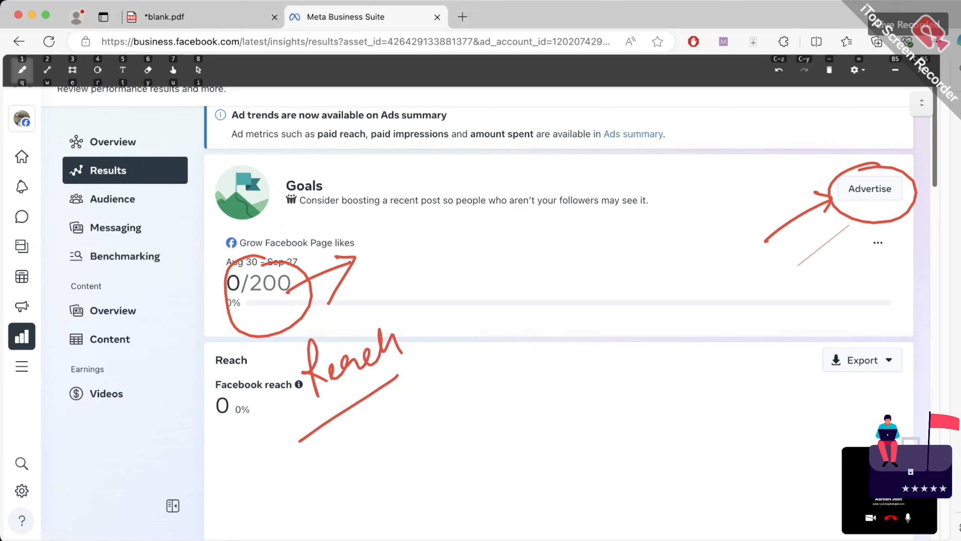
mouse_move(356, 468)
mouse_down()
mouse_move(355, 426)
mouse_move(369, 442)
mouse_up()
drag(343, 490, 386, 473)
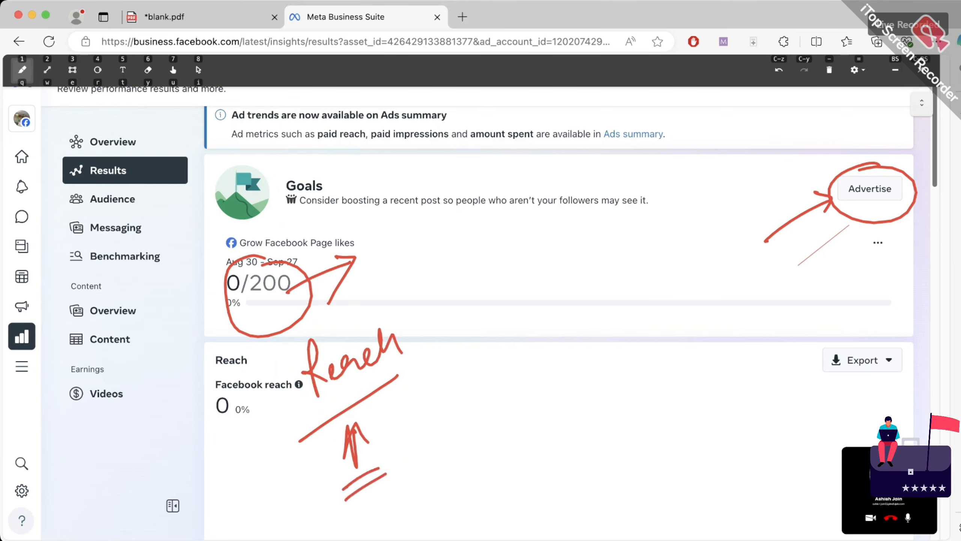
Clear the annotations, close the drawing toolbar and open Audience insights
click(830, 70)
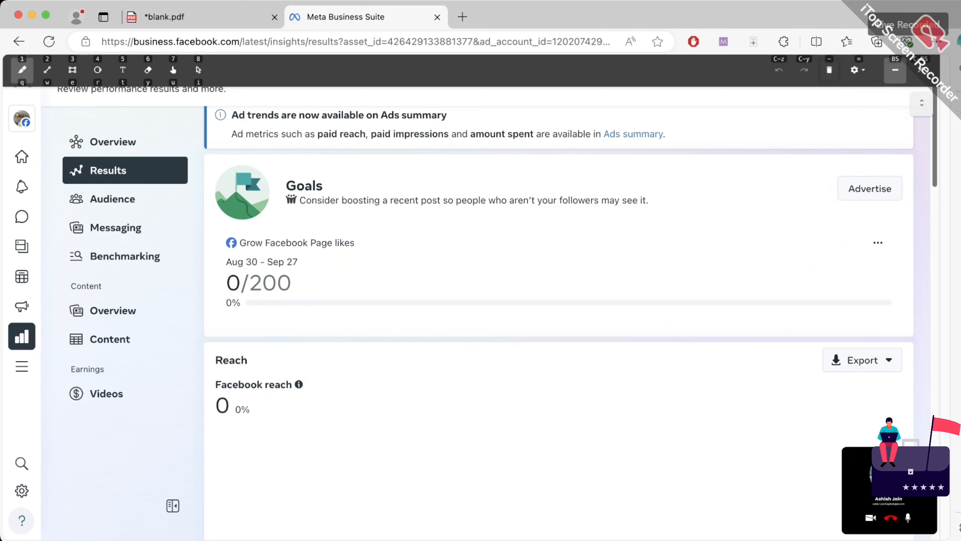
click(921, 70)
click(112, 199)
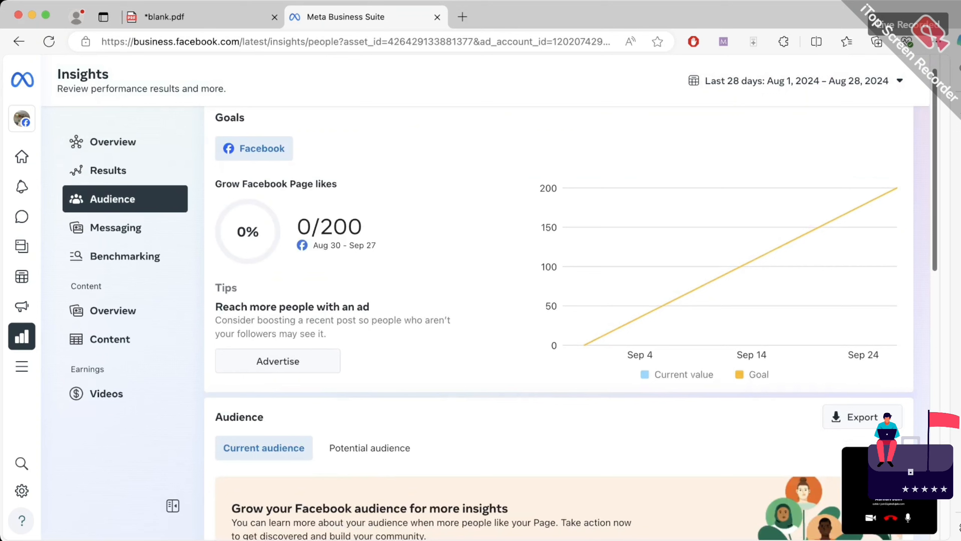
Annotate the goal chart's Current value and Goal legend entries, then clear all annotations
click(724, 41)
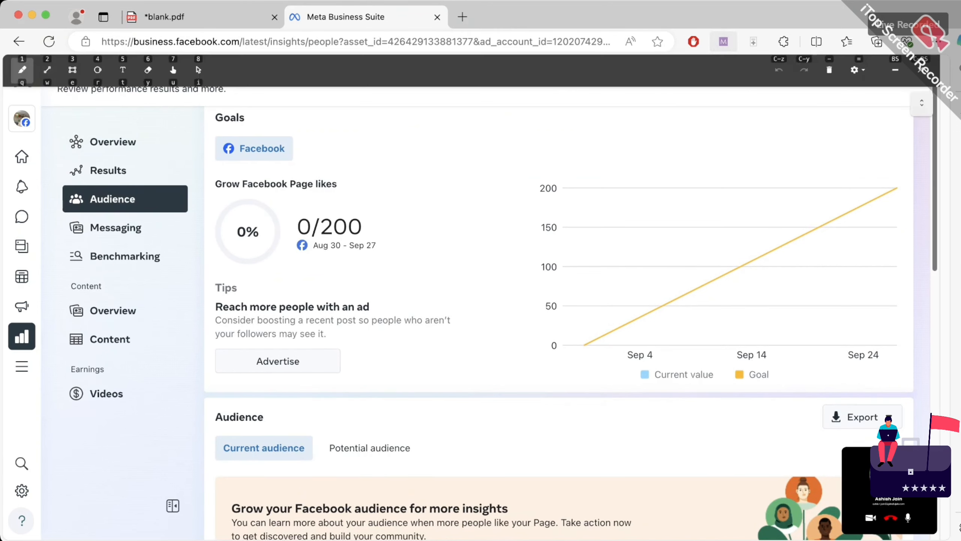
mouse_move(652, 356)
mouse_down()
mouse_move(600, 365)
mouse_move(628, 309)
mouse_move(738, 299)
mouse_move(816, 273)
mouse_up()
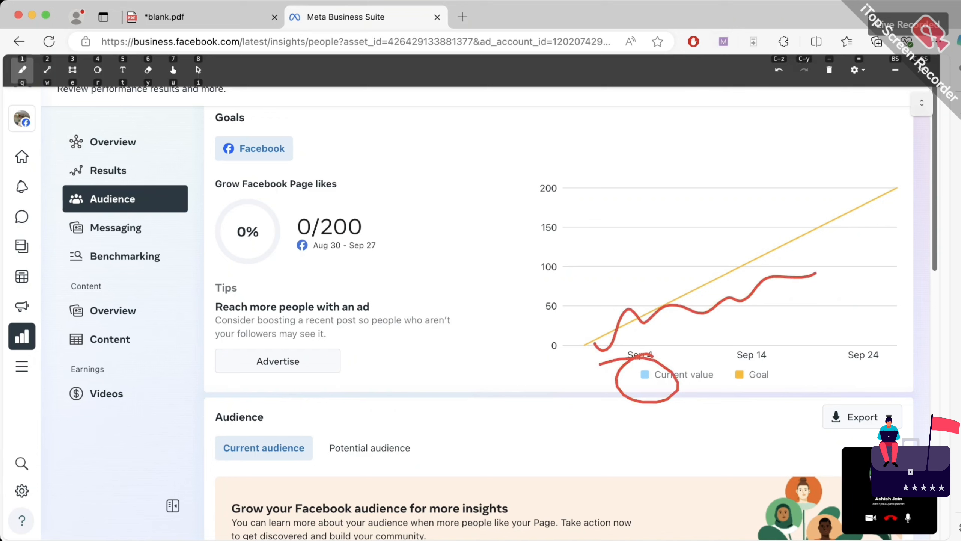
mouse_move(755, 359)
mouse_down()
mouse_move(717, 374)
mouse_move(734, 352)
mouse_up()
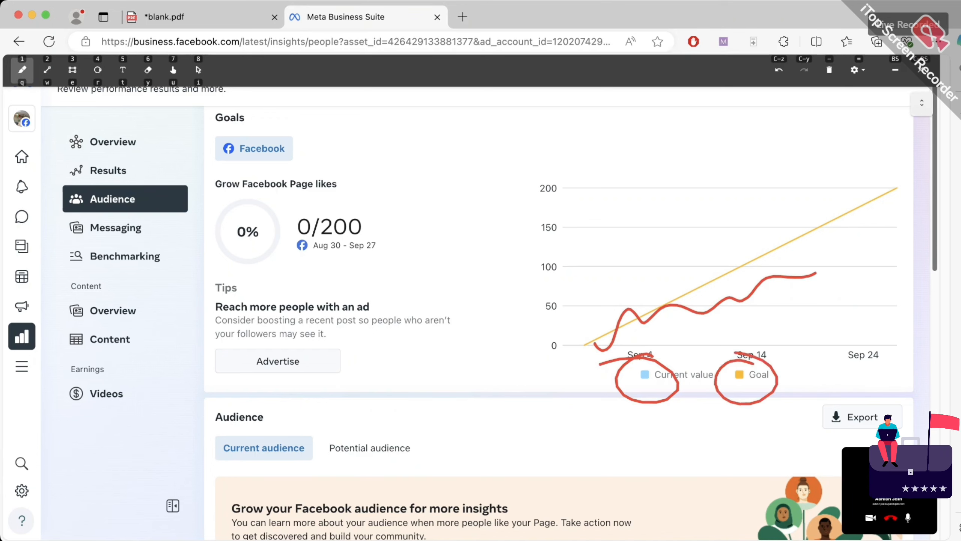
mouse_move(570, 299)
mouse_down()
mouse_move(882, 171)
mouse_move(863, 187)
mouse_up()
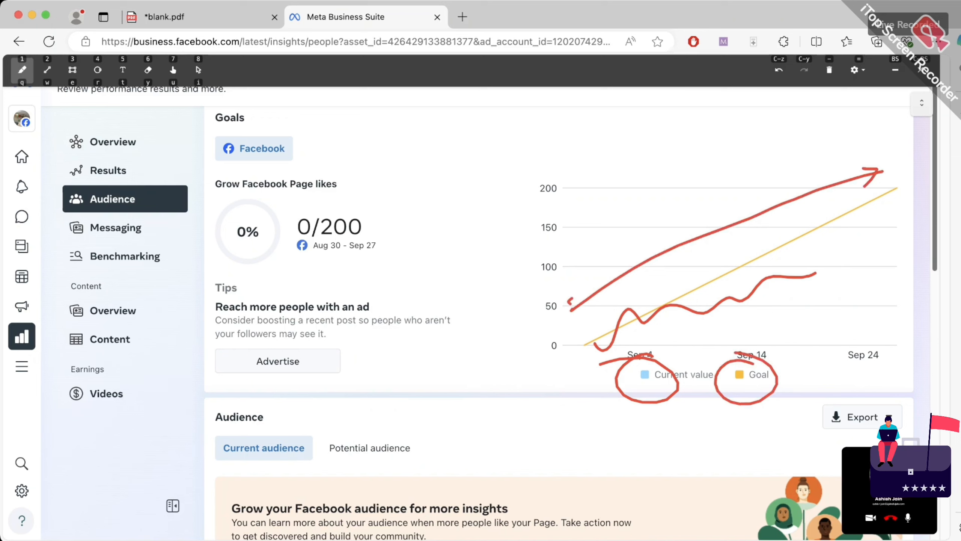
mouse_move(288, 385)
mouse_down()
mouse_move(300, 426)
mouse_move(302, 400)
mouse_up()
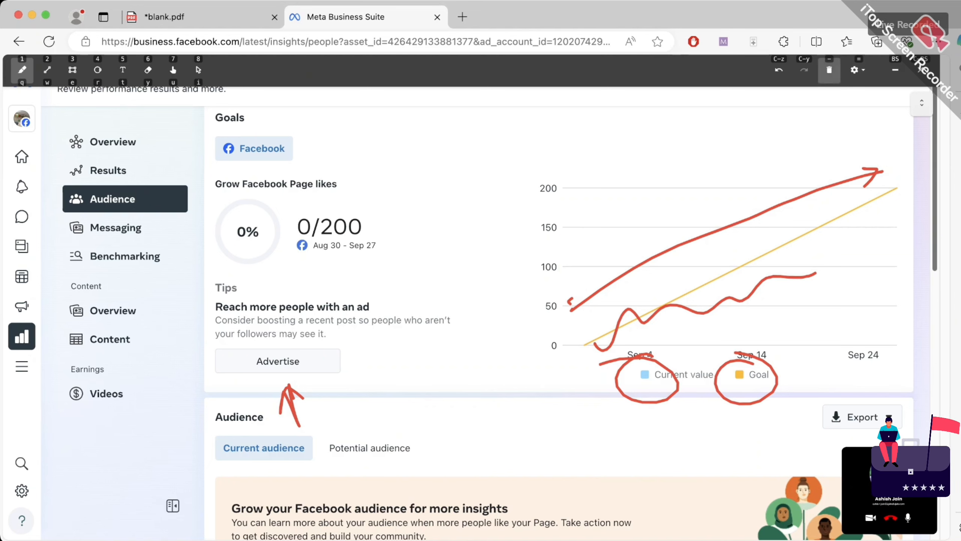
click(829, 70)
click(829, 70)
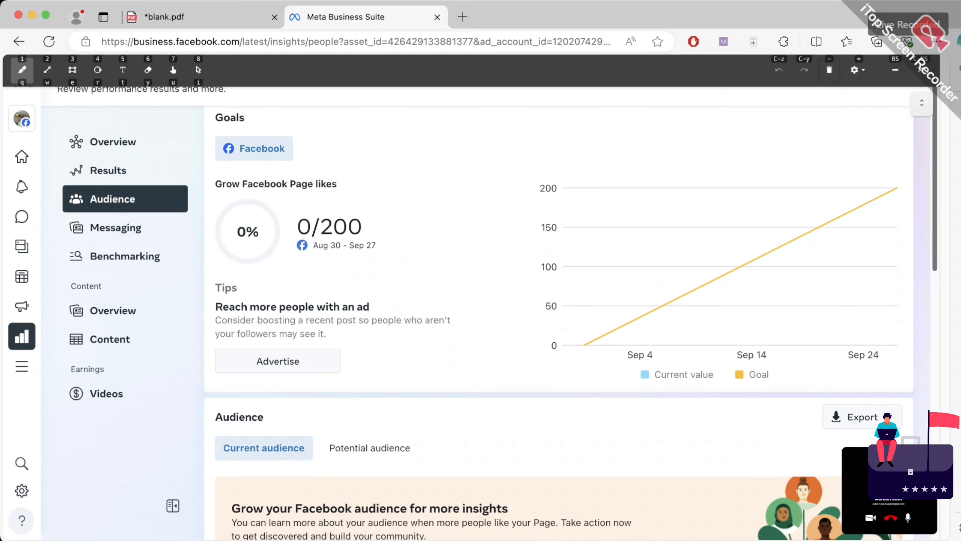
key(super+t)
text(fa)
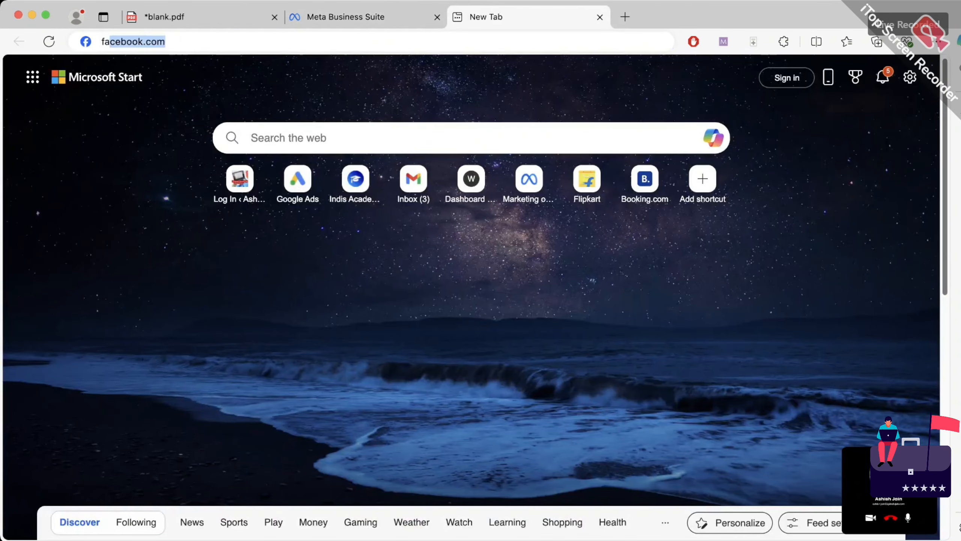
key(Return)
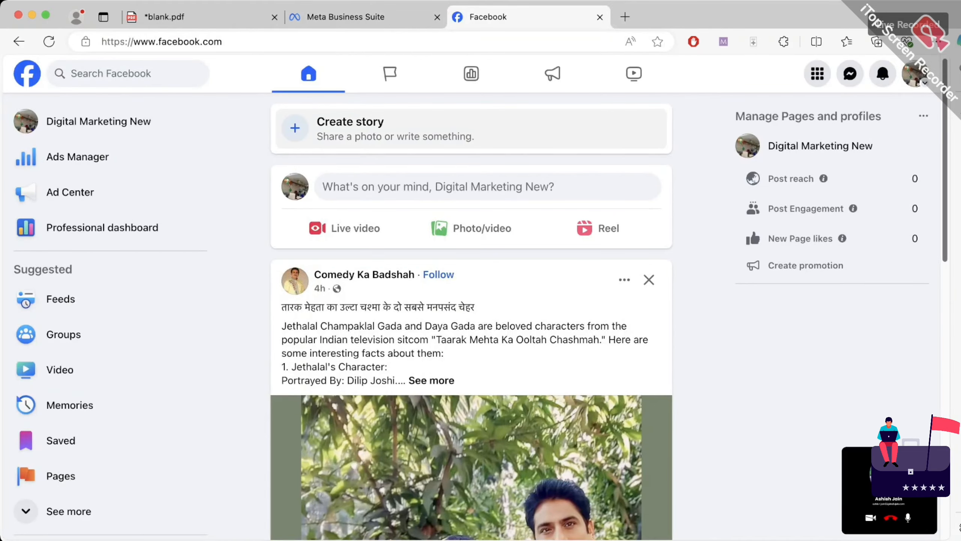
scroll(472, 316, down, 10)
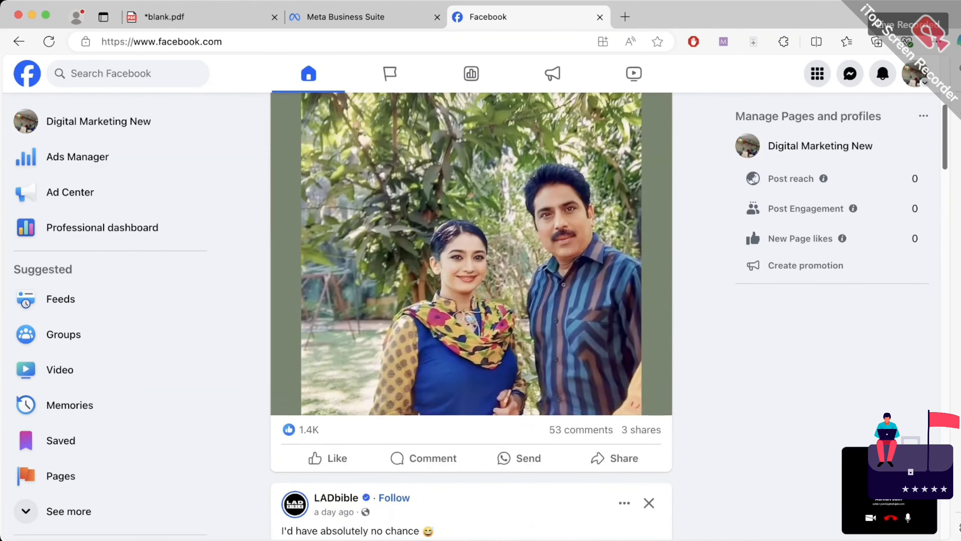
scroll(471, 316, down, 10)
scroll(471, 316, down, 10)
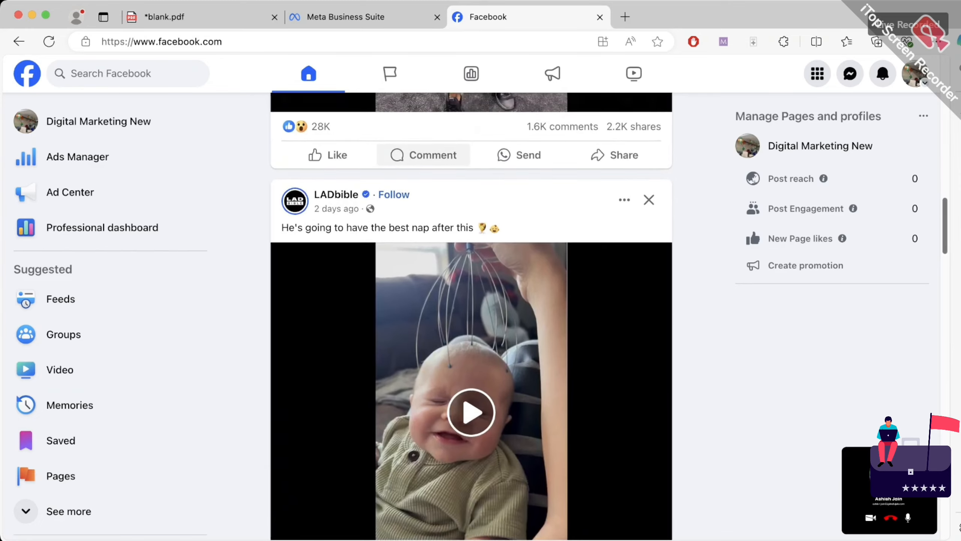
scroll(472, 316, down, 10)
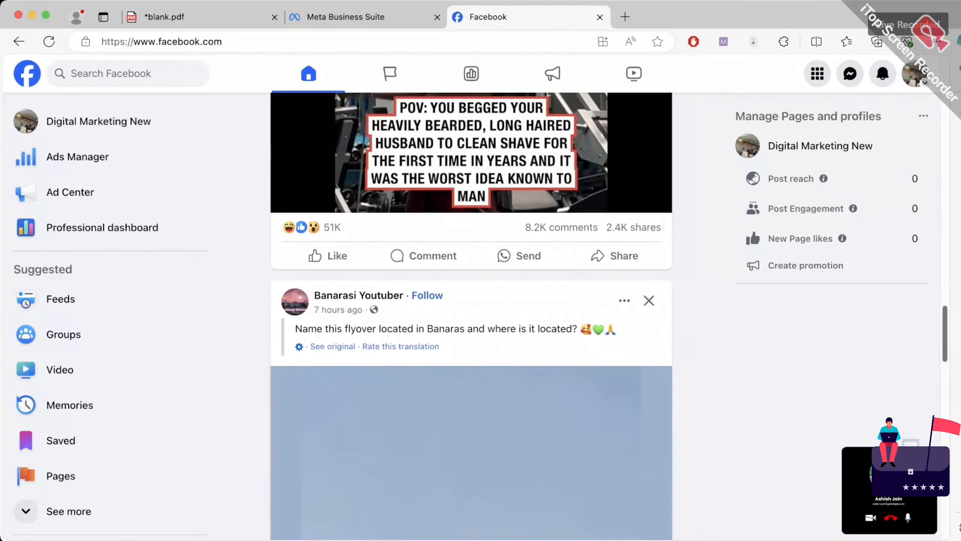
scroll(472, 317, down, 10)
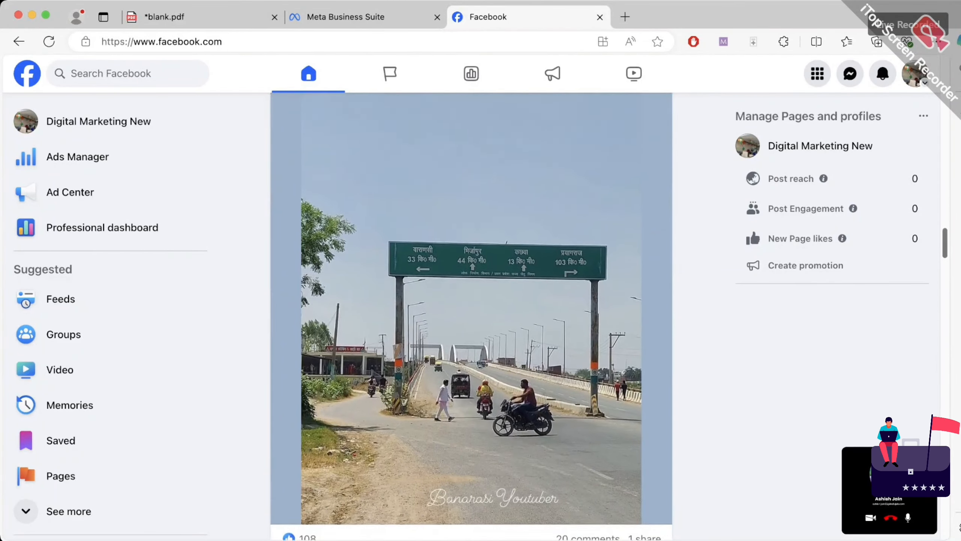
scroll(471, 316, down, 10)
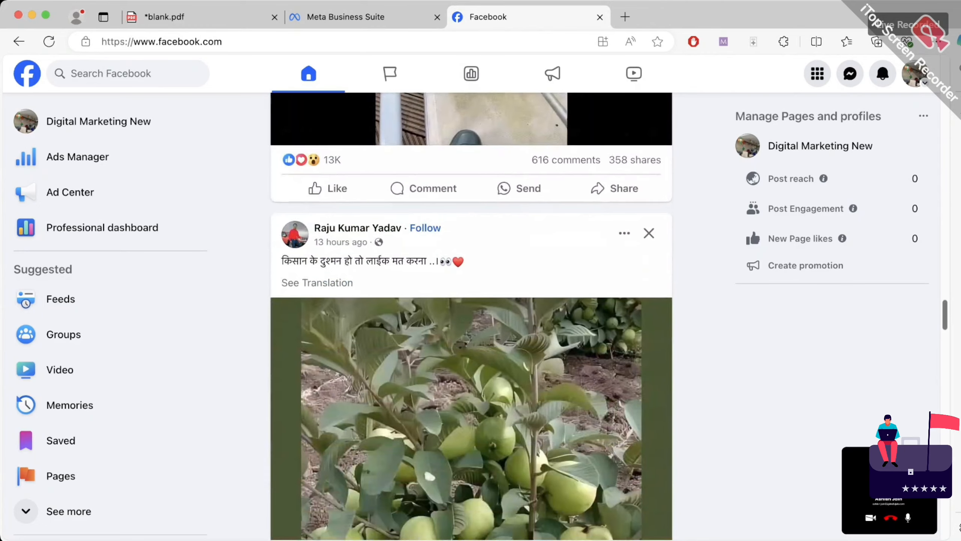
scroll(471, 316, down, 10)
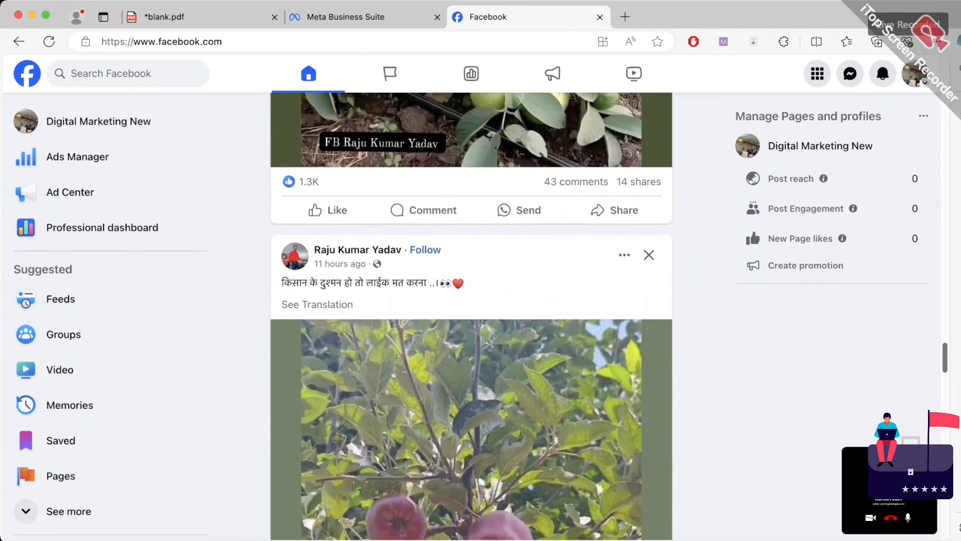
scroll(471, 316, up, 5)
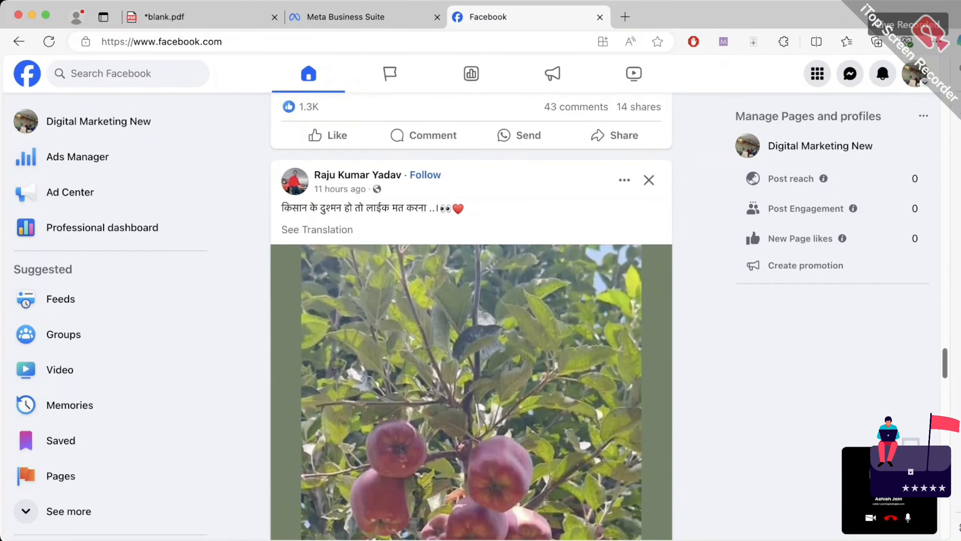
drag(281, 208, 430, 208)
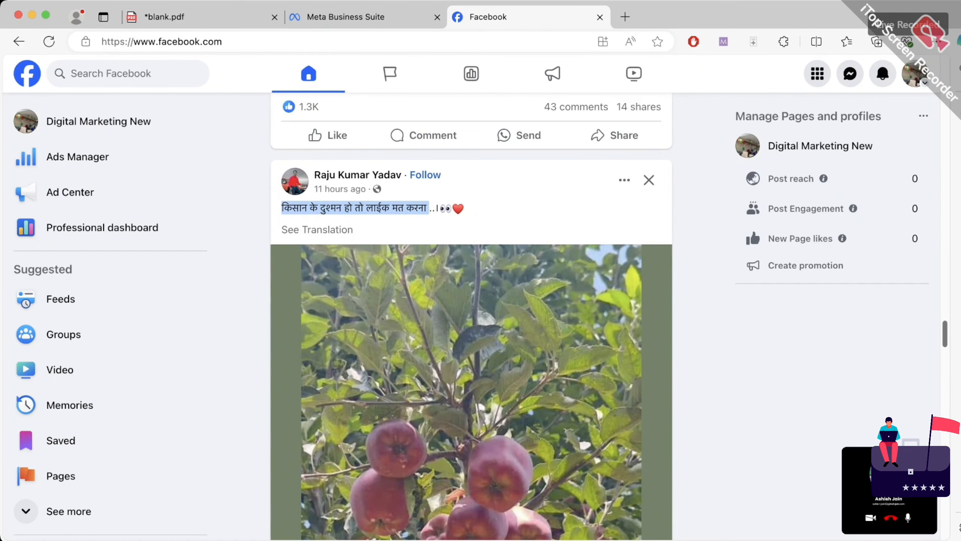
scroll(472, 316, down, 6)
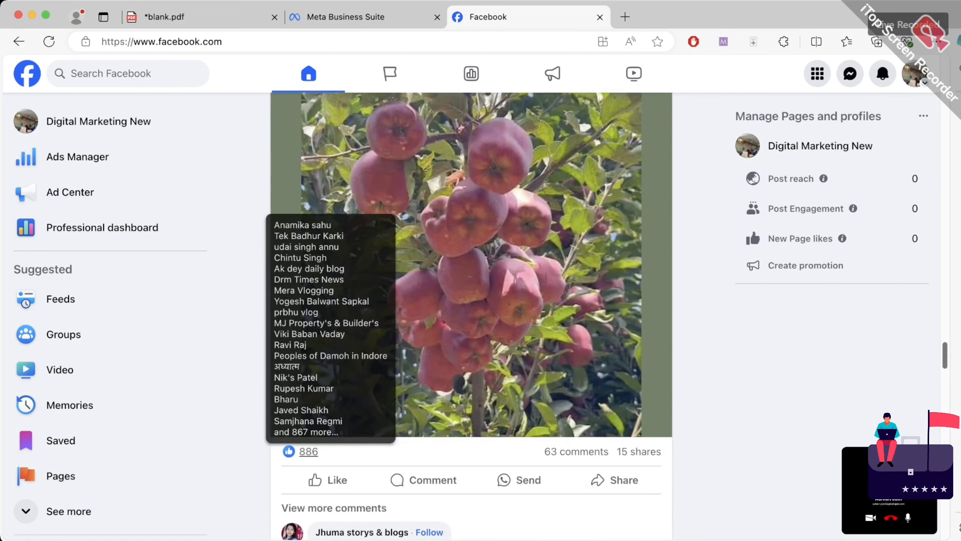
scroll(308, 451, down, 1)
scroll(471, 316, down, 1)
scroll(472, 316, up, 7)
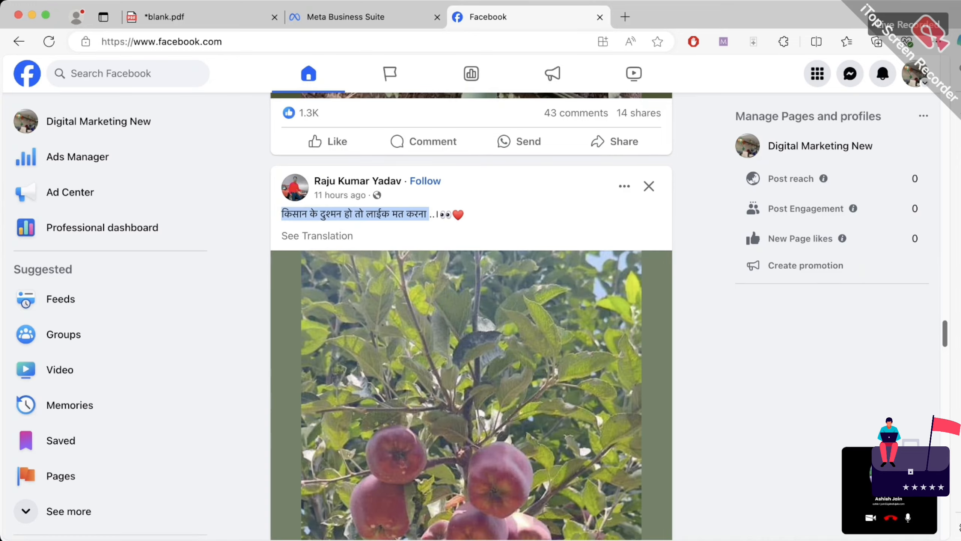
scroll(472, 316, down, 15)
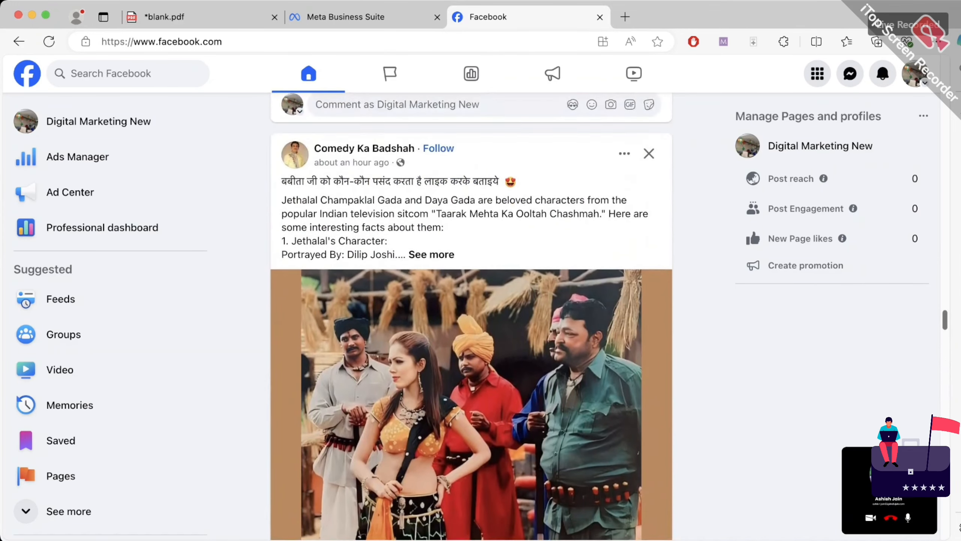
scroll(472, 316, down, 15)
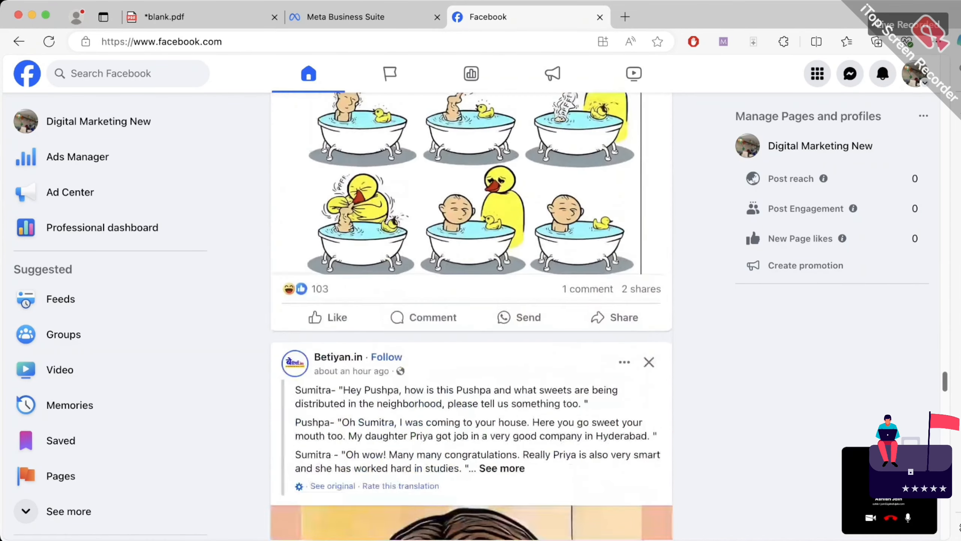
scroll(471, 316, down, 10)
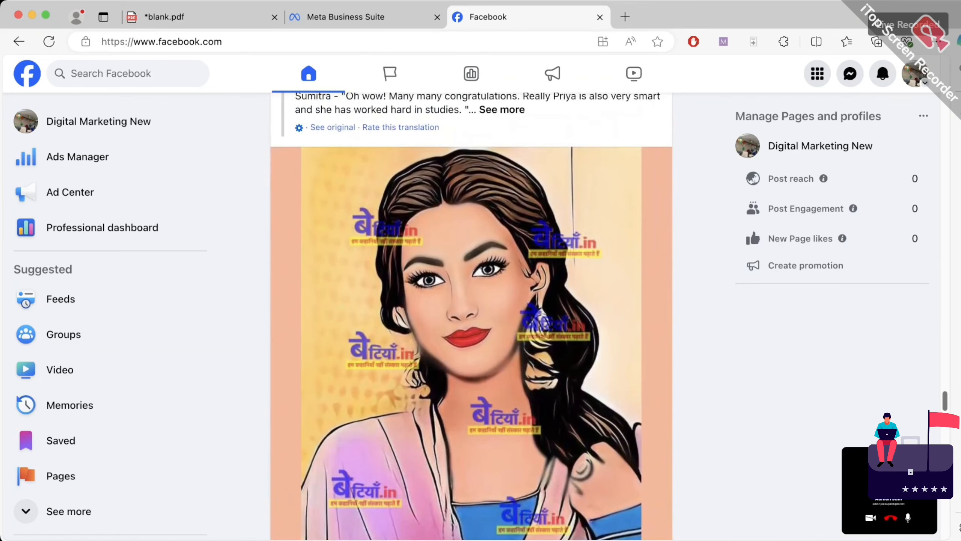
scroll(472, 316, down, 15)
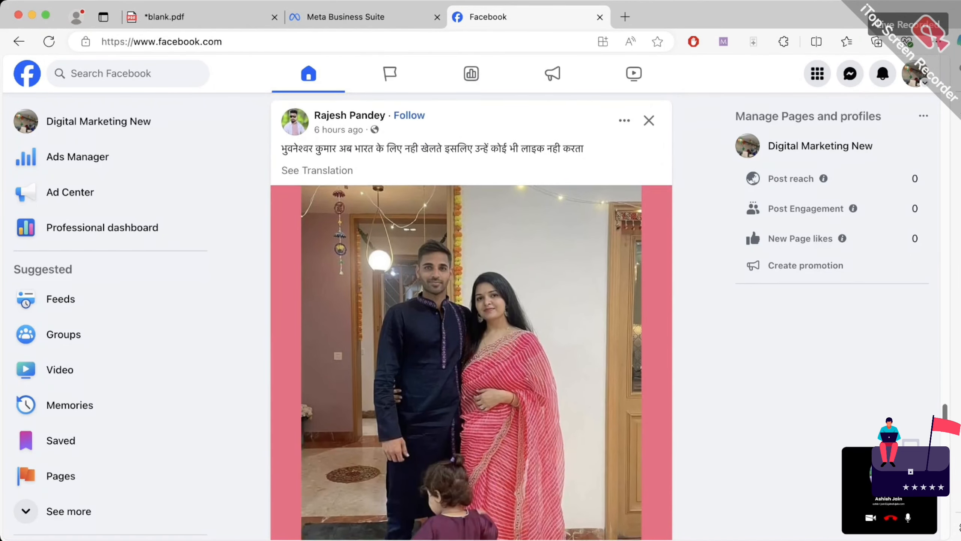
scroll(472, 316, up, 3)
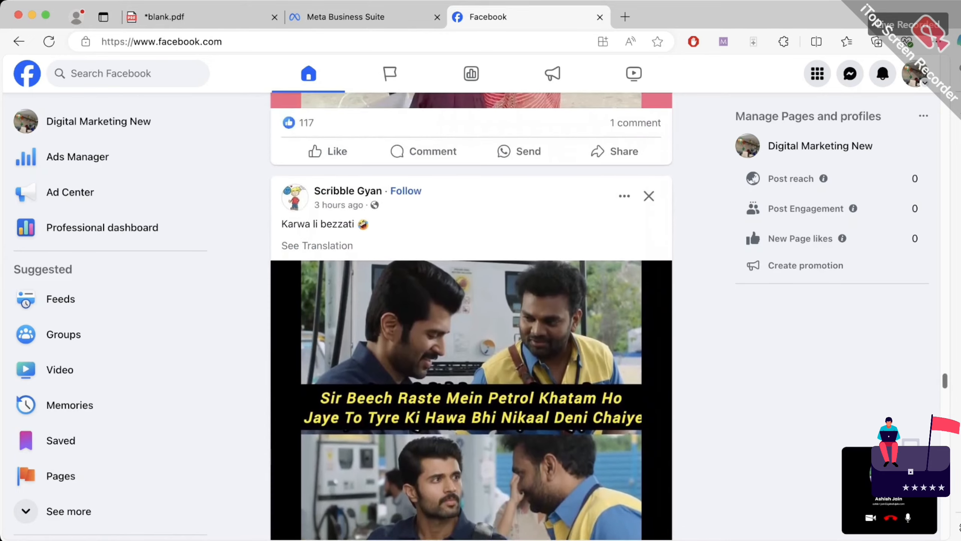
scroll(472, 316, down, 10)
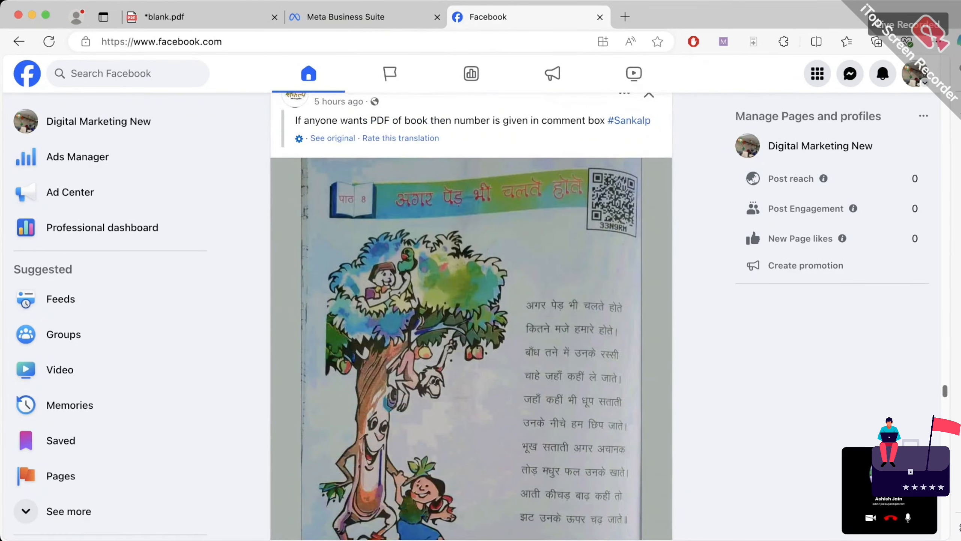
scroll(471, 316, down, 15)
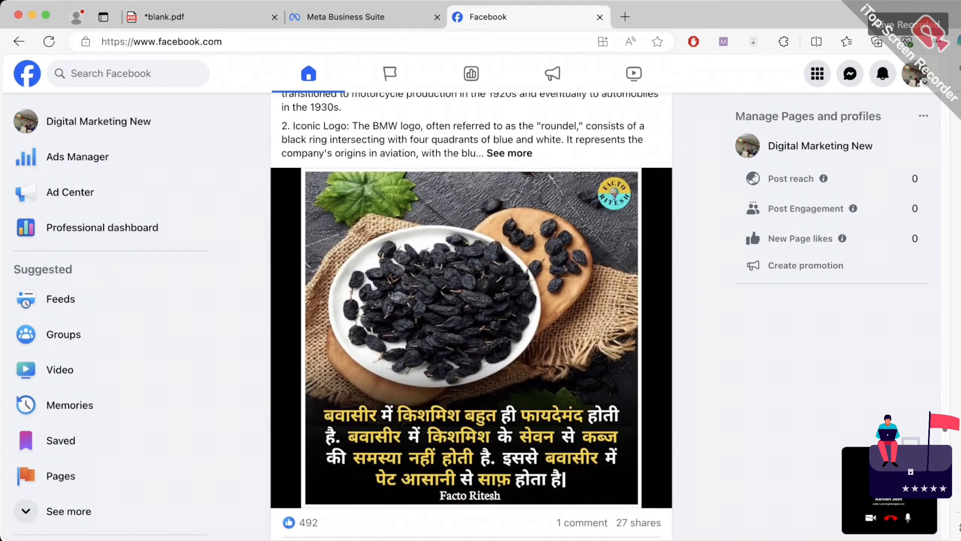
scroll(472, 316, up, 3)
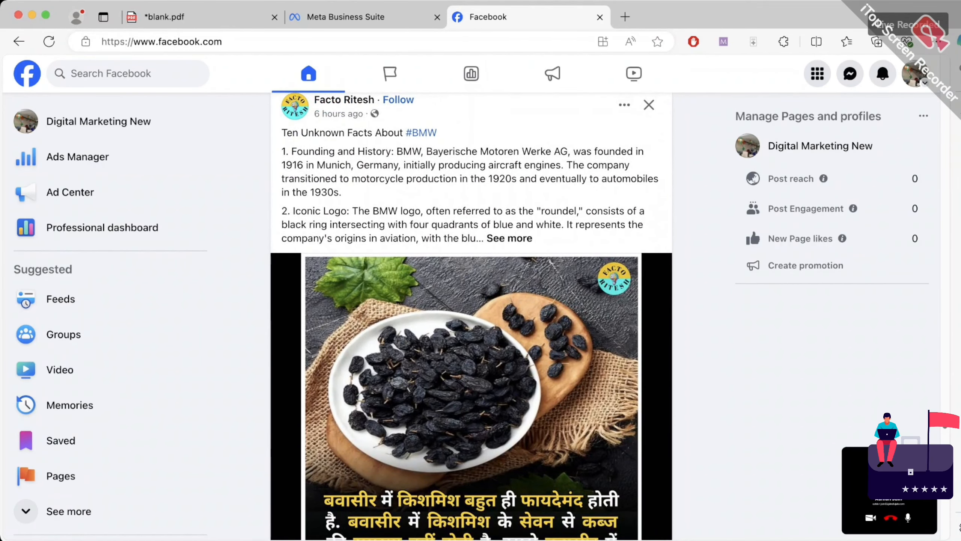
Highlight the opening lines of the BMW post
drag(293, 133, 396, 178)
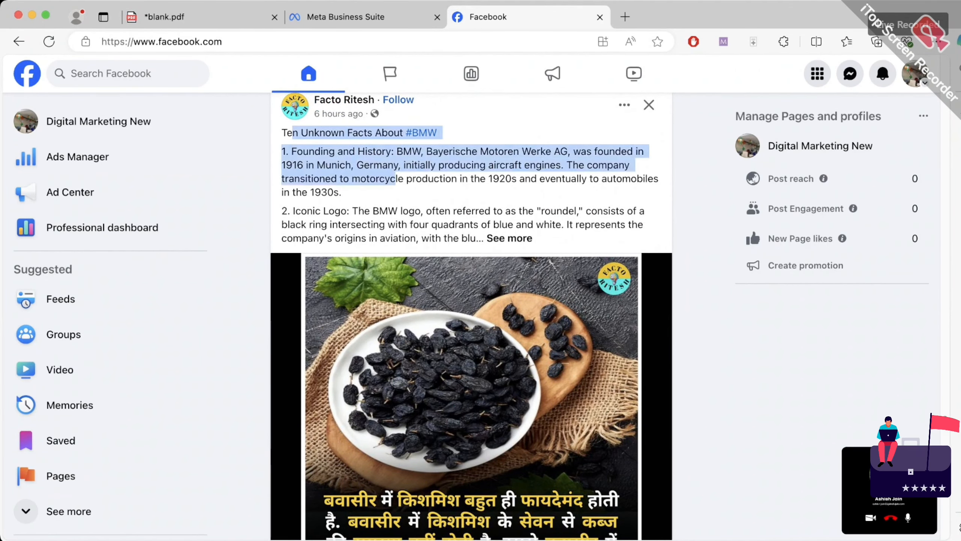
scroll(472, 316, down, 10)
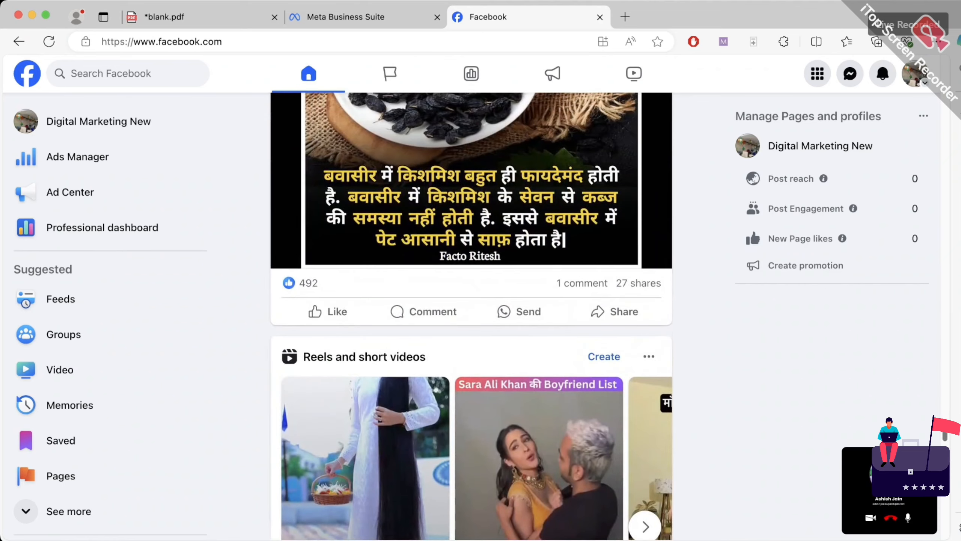
scroll(472, 316, up, 10)
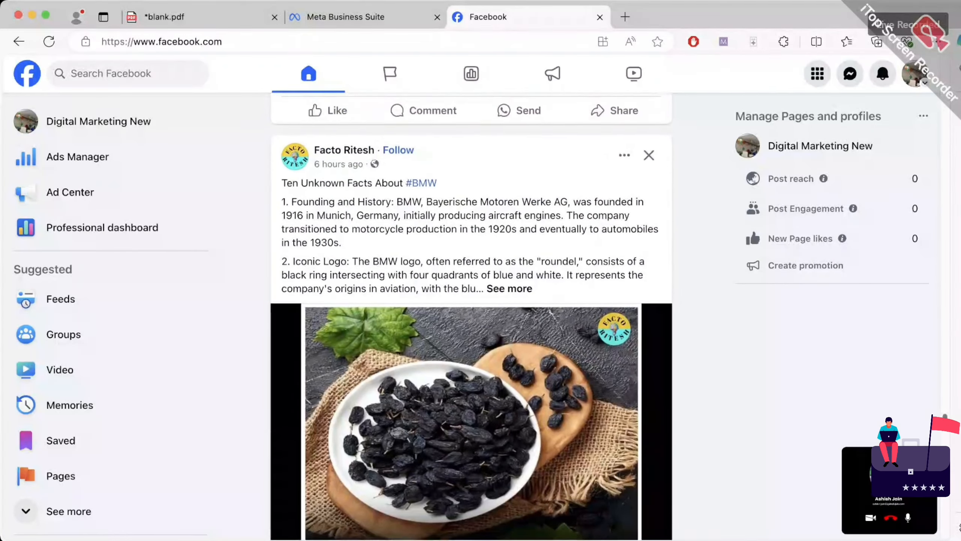
Expand and read the full BMW facts post, then return to the Meta Business Suite tab
click(510, 303)
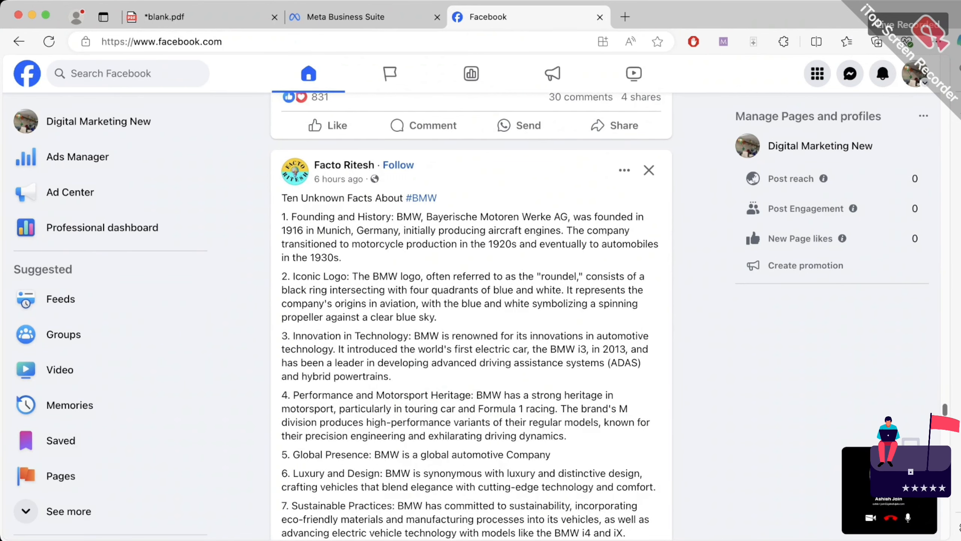
scroll(471, 316, down, 15)
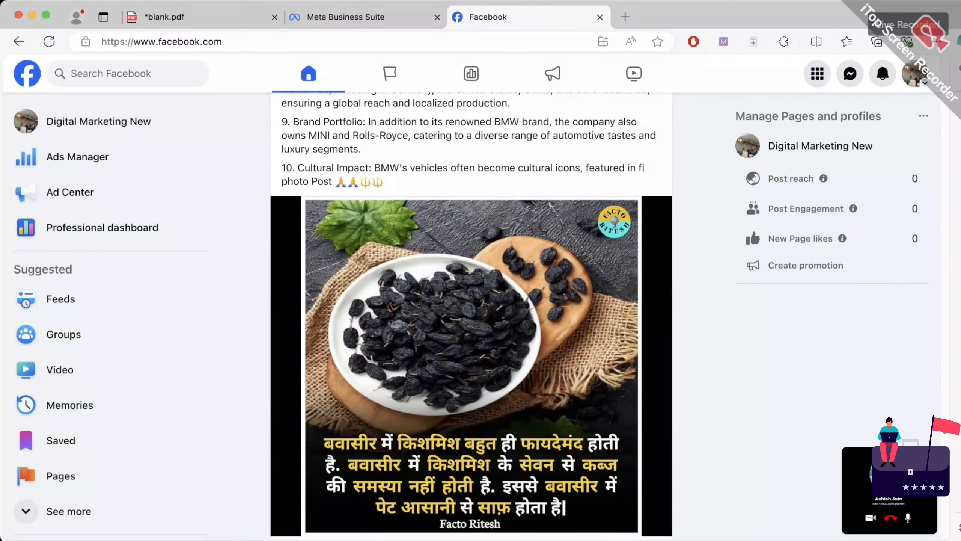
scroll(471, 316, up, 10)
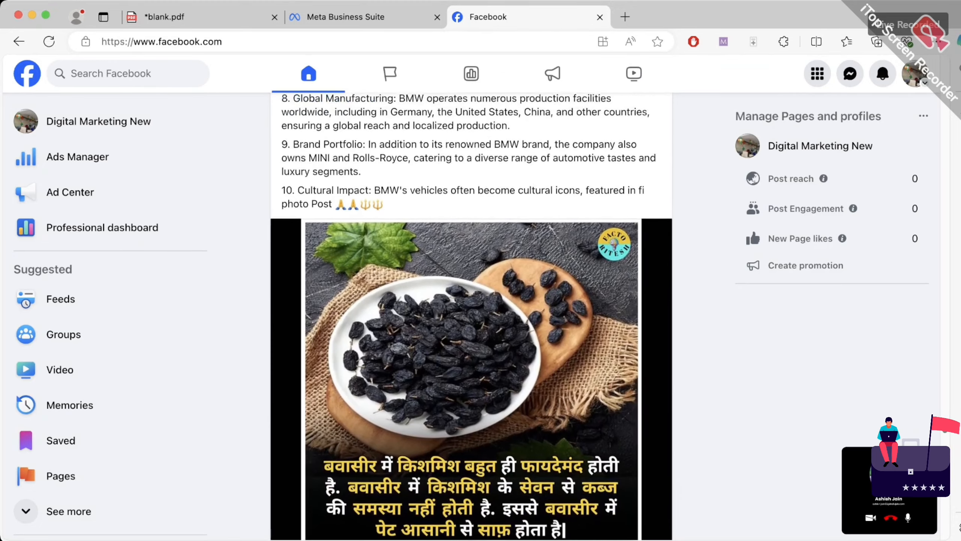
scroll(472, 316, down, 15)
scroll(471, 316, down, 3)
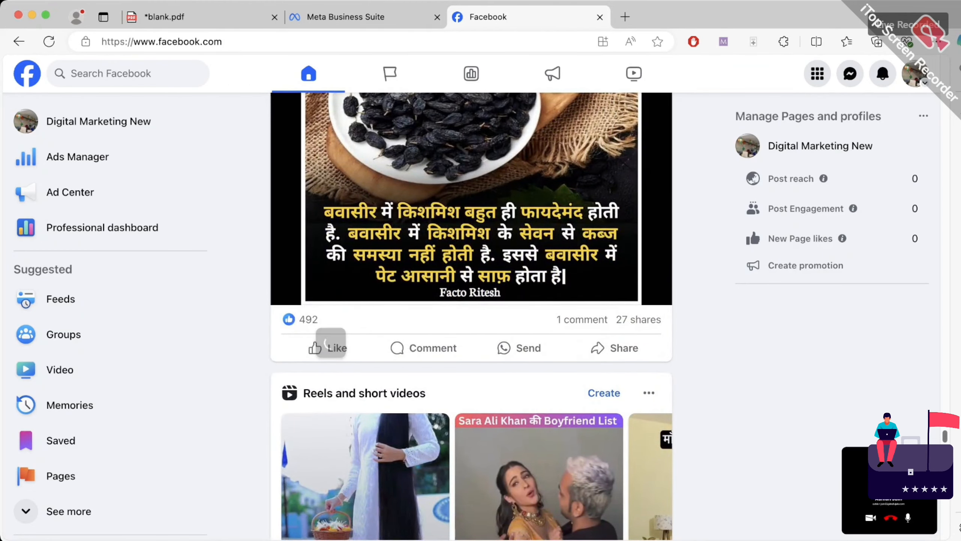
scroll(308, 320, up, 4)
scroll(472, 316, up, 15)
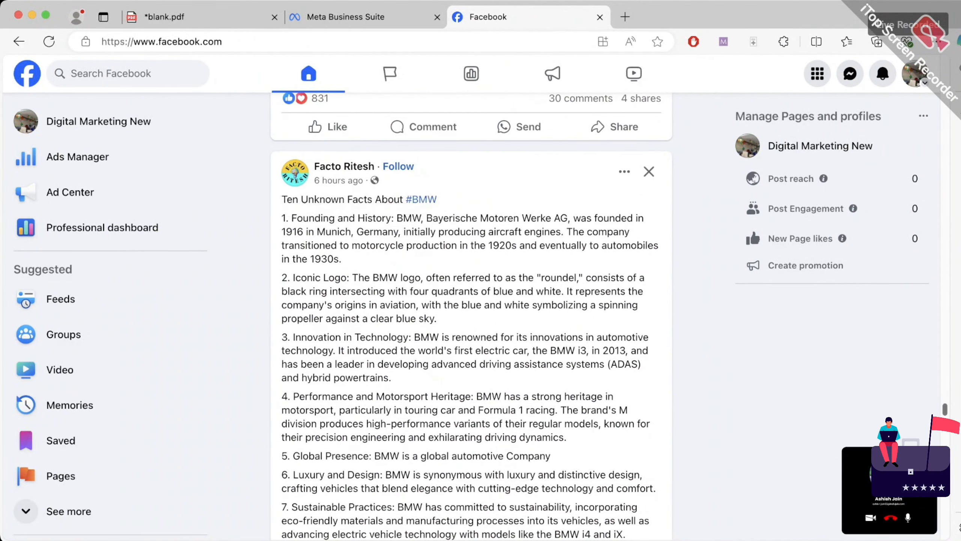
scroll(341, 181, down, 6)
scroll(472, 316, down, 5)
scroll(472, 317, up, 5)
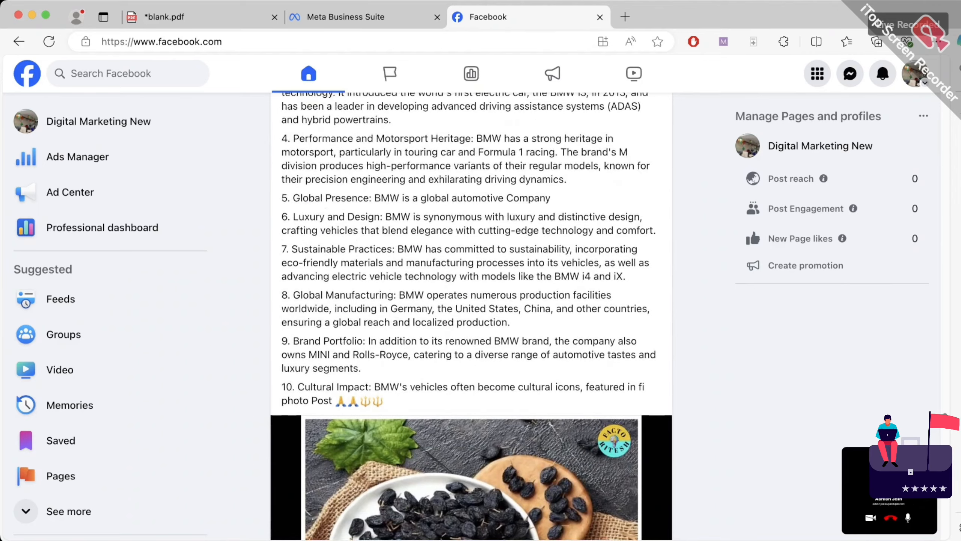
click(364, 17)
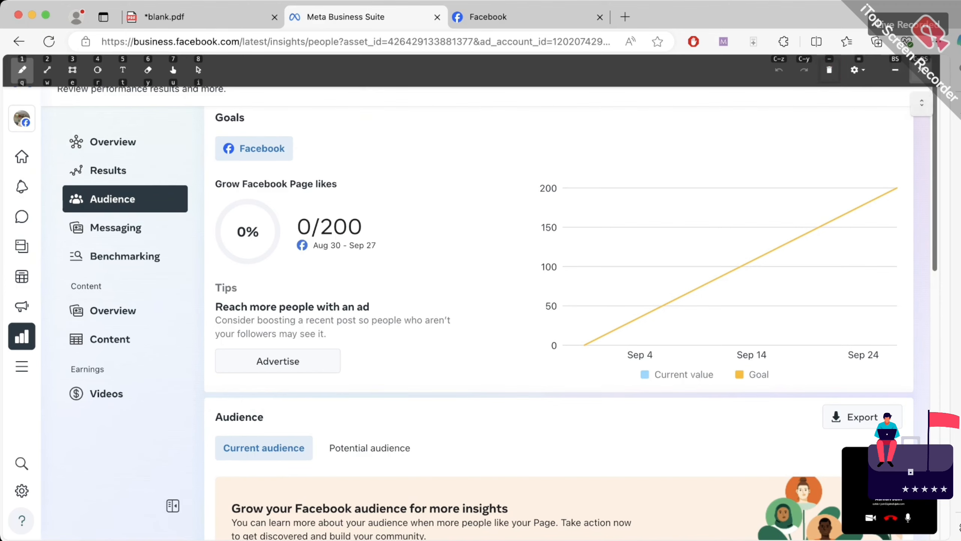
Mark the Facebook followers heading in red and tick the follower count of 0
click(921, 70)
scroll(730, 272, down, 12)
scroll(559, 322, up, 5)
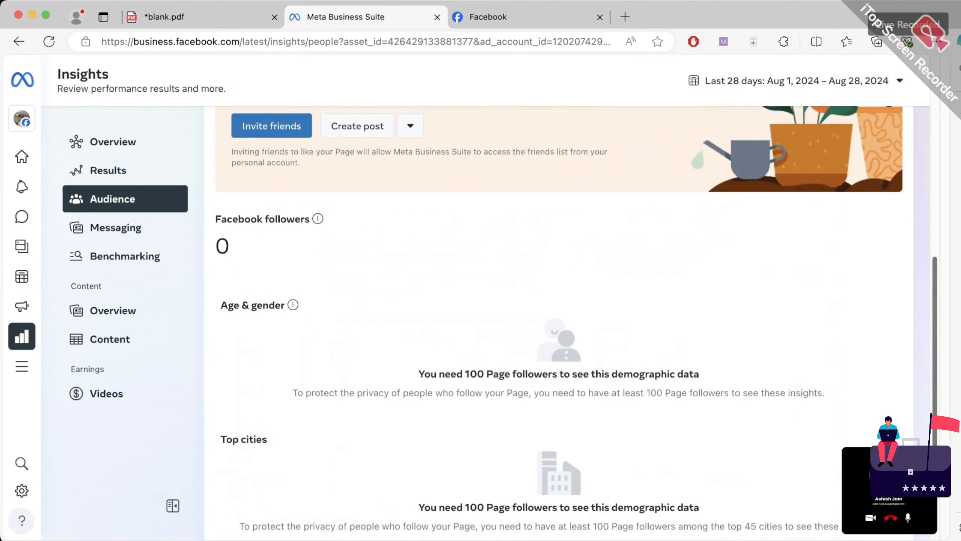
scroll(558, 322, down, 2)
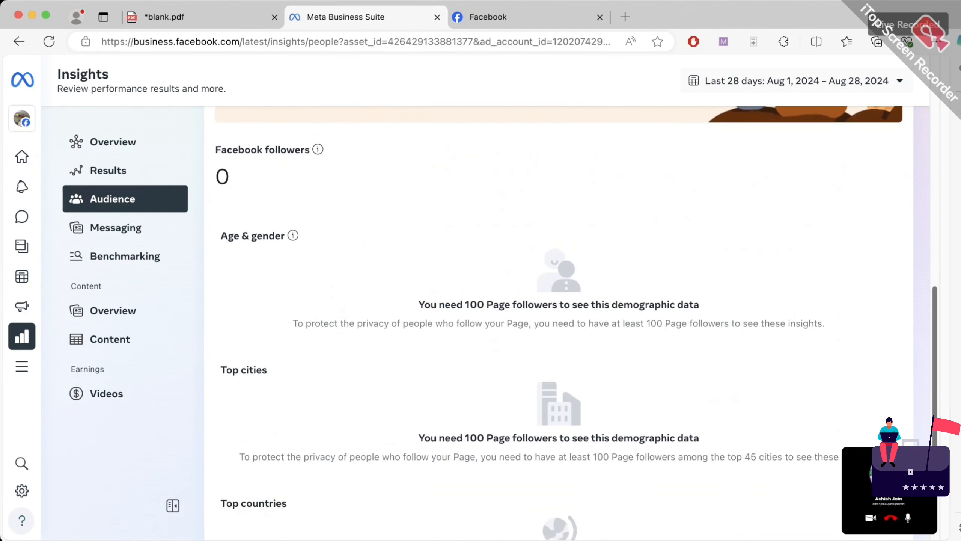
click(724, 41)
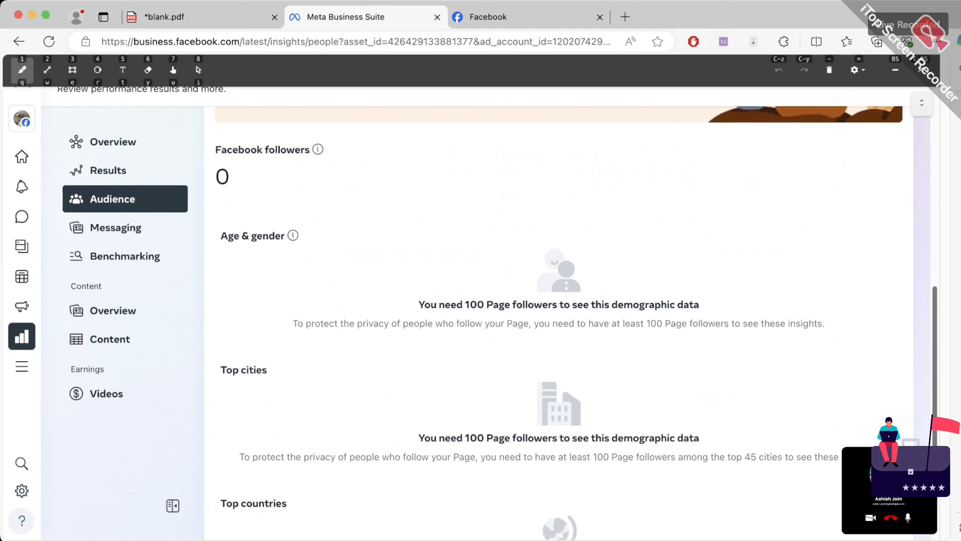
drag(275, 177, 336, 145)
drag(250, 200, 321, 161)
drag(213, 204, 253, 170)
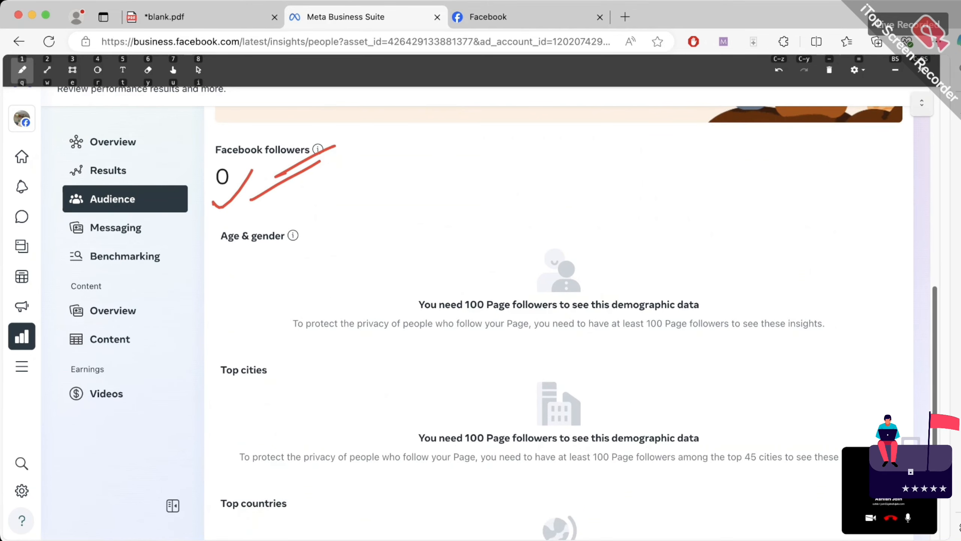
Hatch red marks under the Age & gender and Top cities sections
drag(220, 253, 246, 243)
drag(251, 266, 299, 242)
drag(238, 299, 289, 274)
mouse_move(244, 330)
mouse_down()
mouse_move(301, 290)
mouse_move(305, 298)
mouse_up()
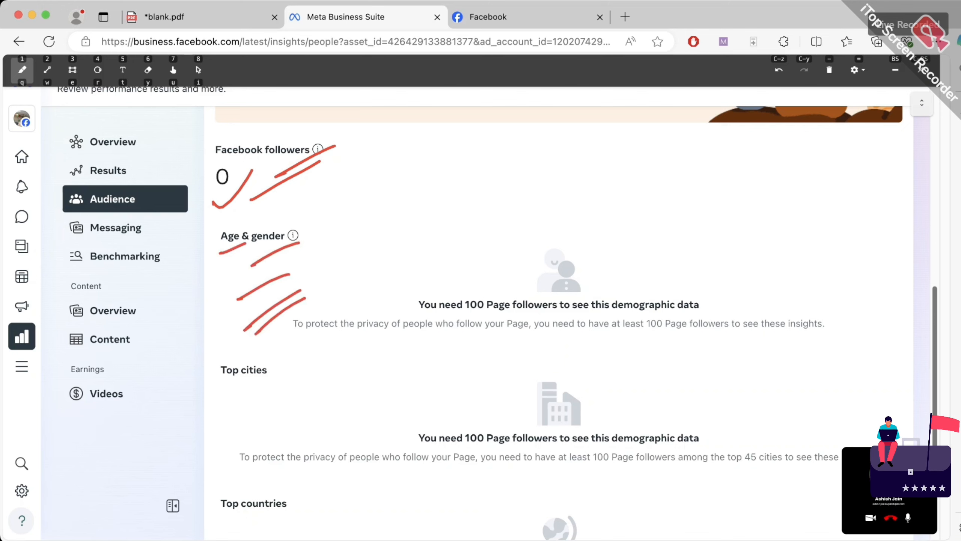
mouse_move(214, 400)
mouse_down()
mouse_move(280, 375)
mouse_move(244, 405)
mouse_move(291, 388)
mouse_up()
mouse_move(237, 427)
mouse_down()
mouse_move(312, 393)
mouse_move(308, 409)
mouse_up()
drag(242, 459, 323, 418)
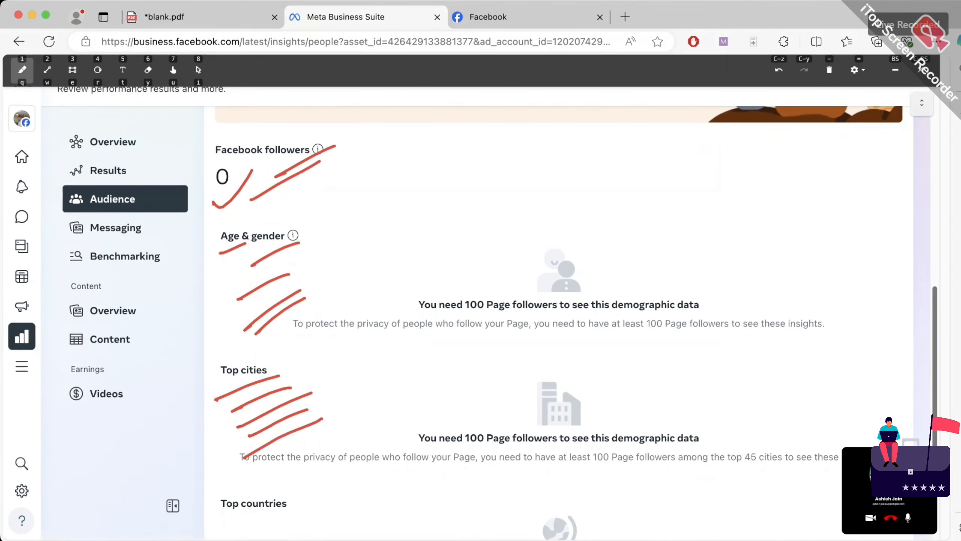
Underline the Top countries heading, then erase all red annotations
drag(243, 529, 331, 500)
drag(274, 532, 340, 503)
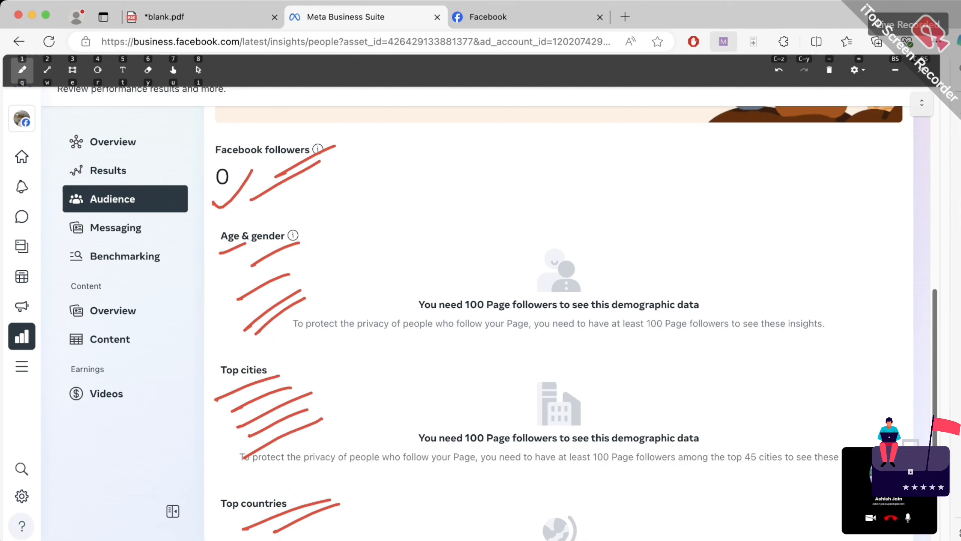
key(minus)
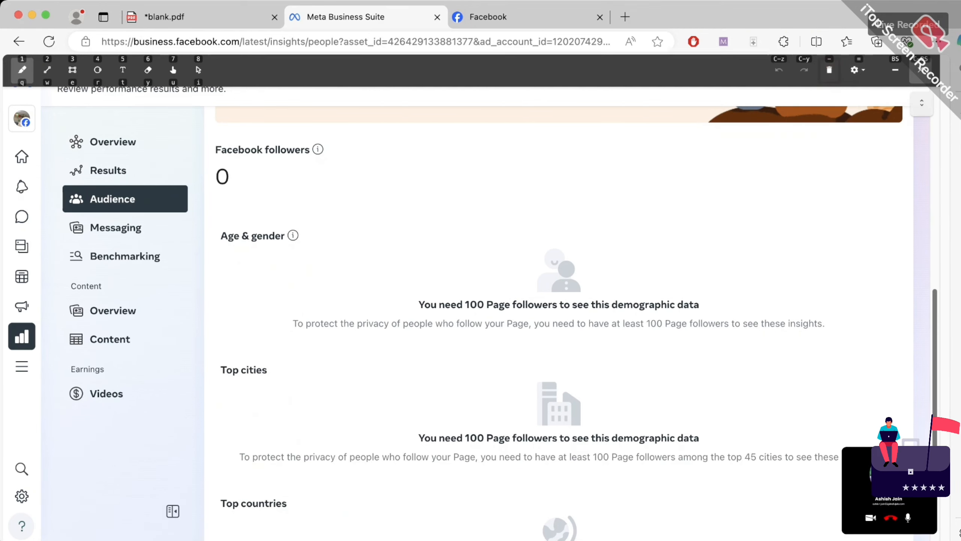
key(BackSpace)
Open Benchmarking, dismiss its intro popup and review the lower-than-others percentile bars
scroll(559, 322, down, 3)
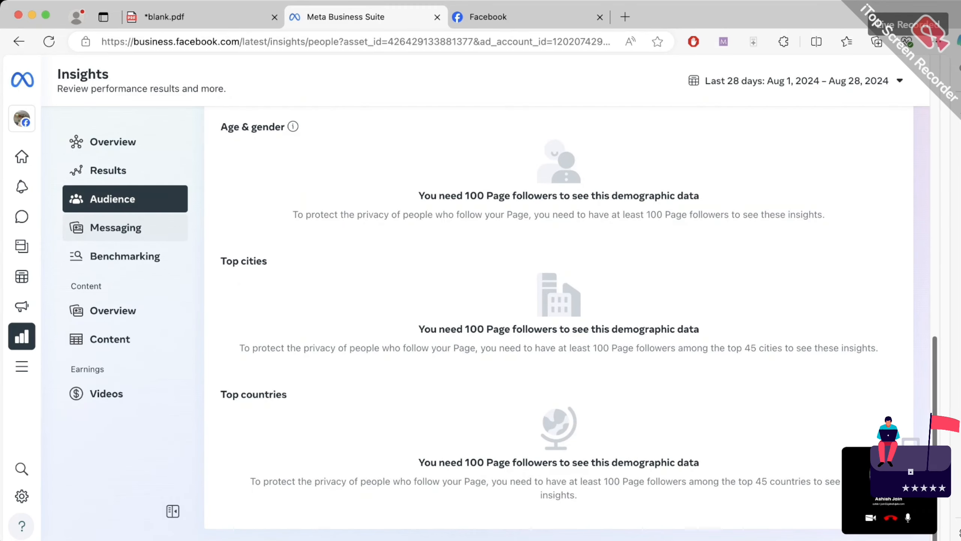
click(126, 256)
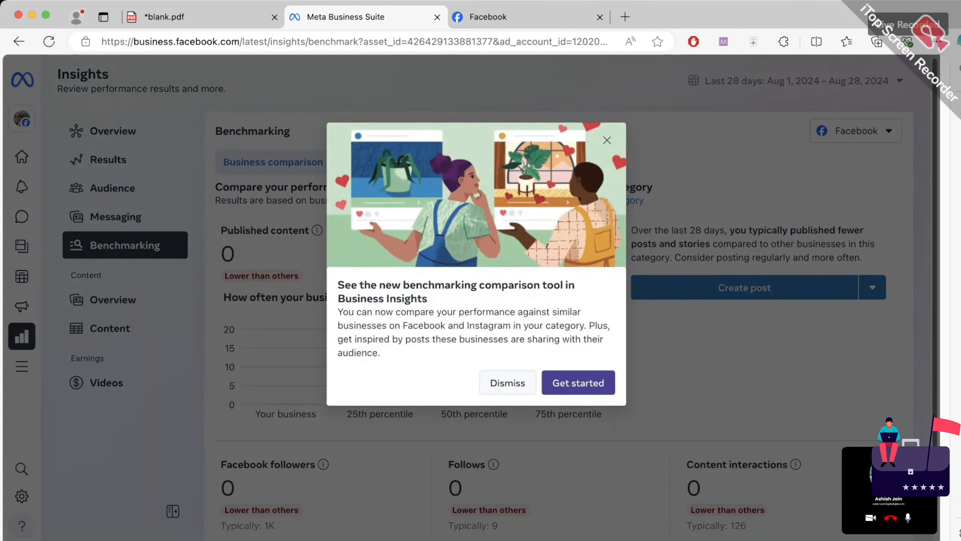
click(508, 382)
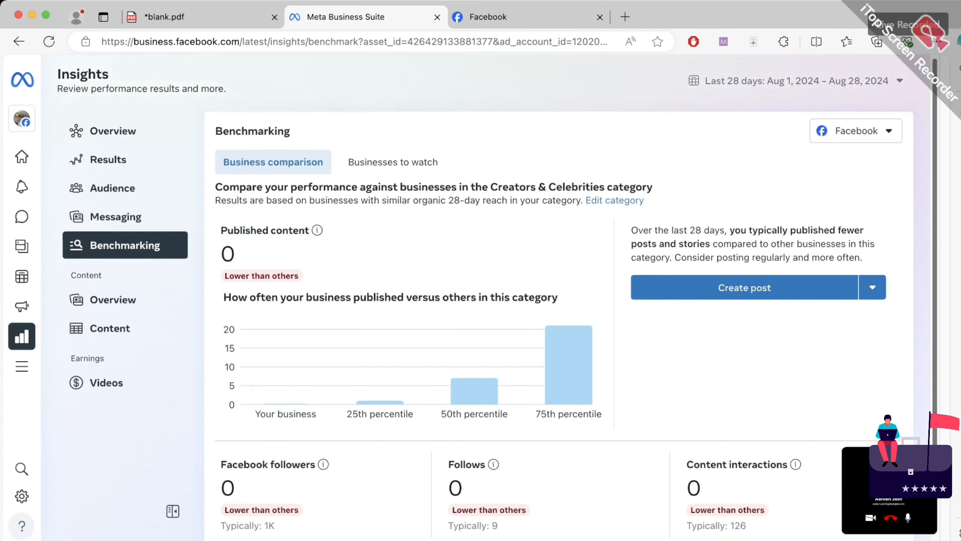
mouse_move(474, 378)
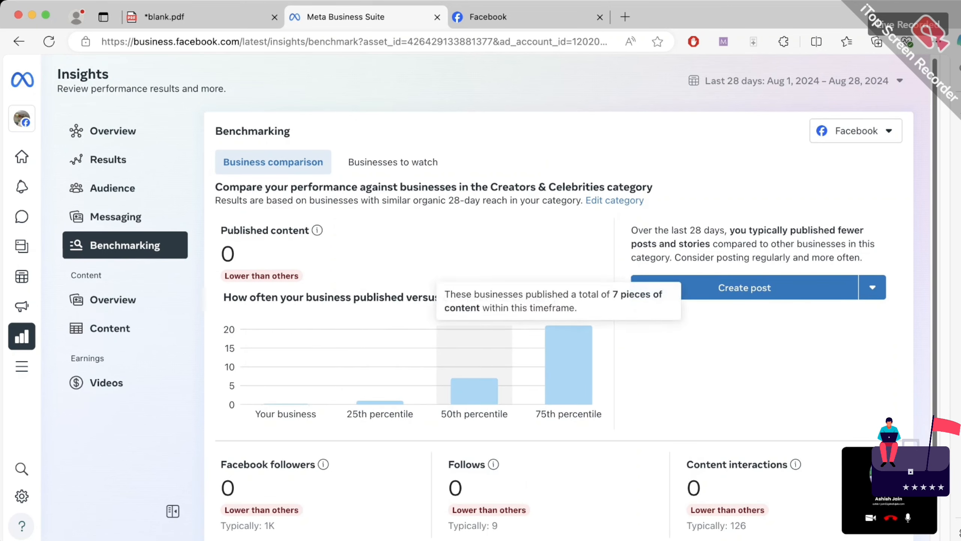
mouse_move(568, 364)
mouse_move(380, 378)
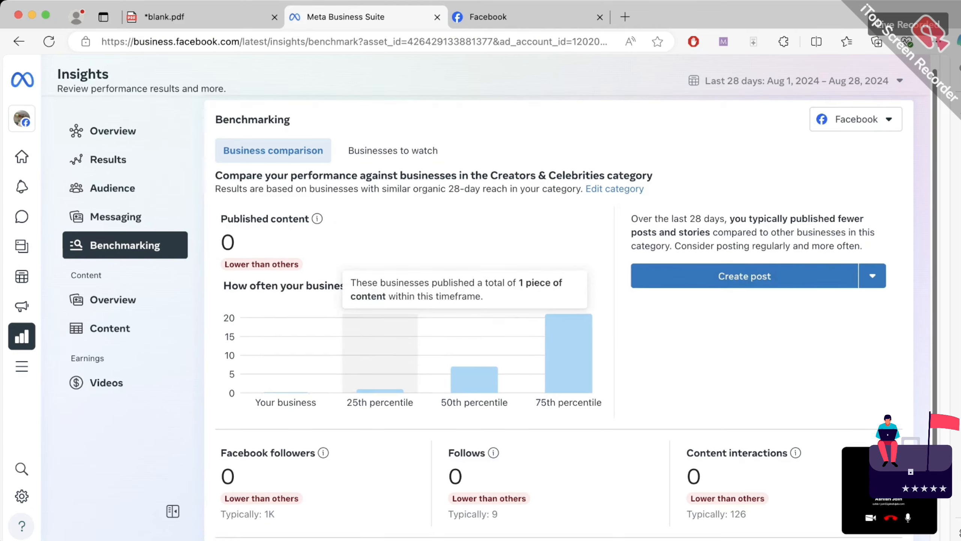
scroll(492, 304, down, 2)
scroll(492, 303, up, 2)
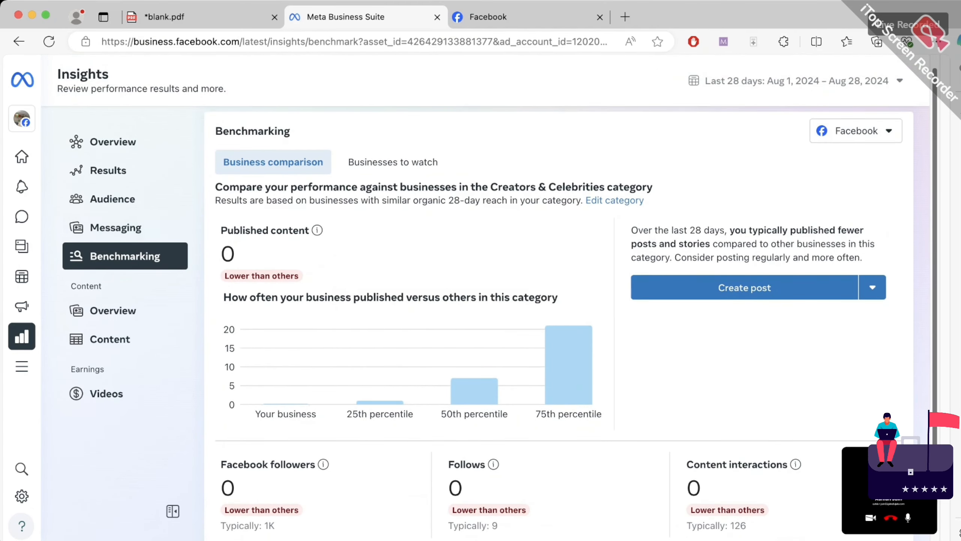
Show the Content overview with zero reach, views and interactions for Aug 1–28
click(114, 310)
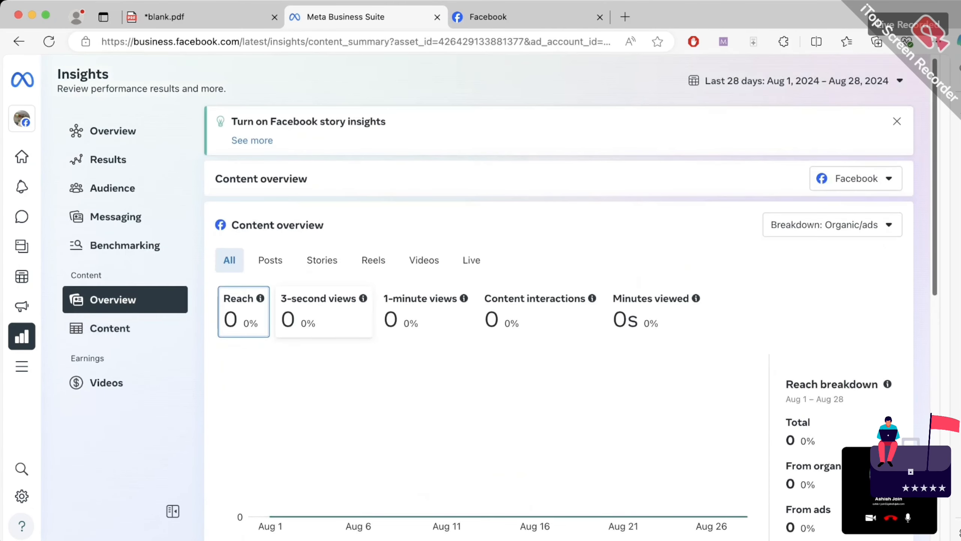
scroll(559, 322, down, 12)
scroll(560, 322, up, 2)
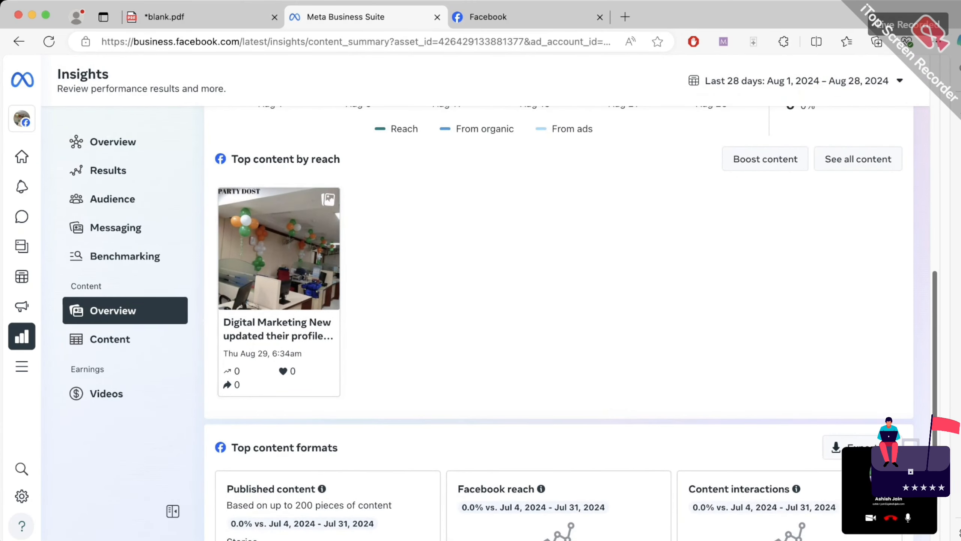
scroll(559, 322, up, 10)
scroll(560, 322, down, 1)
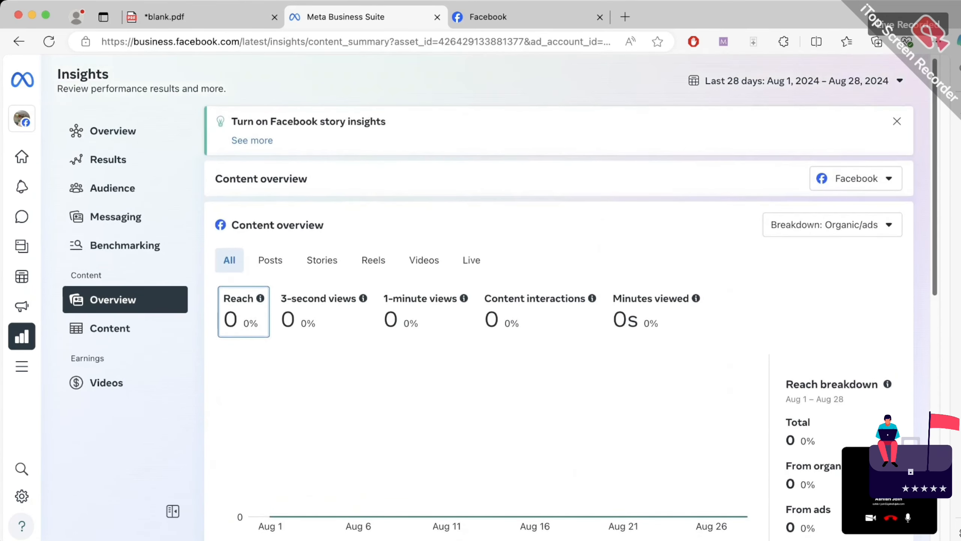
scroll(559, 322, down, 3)
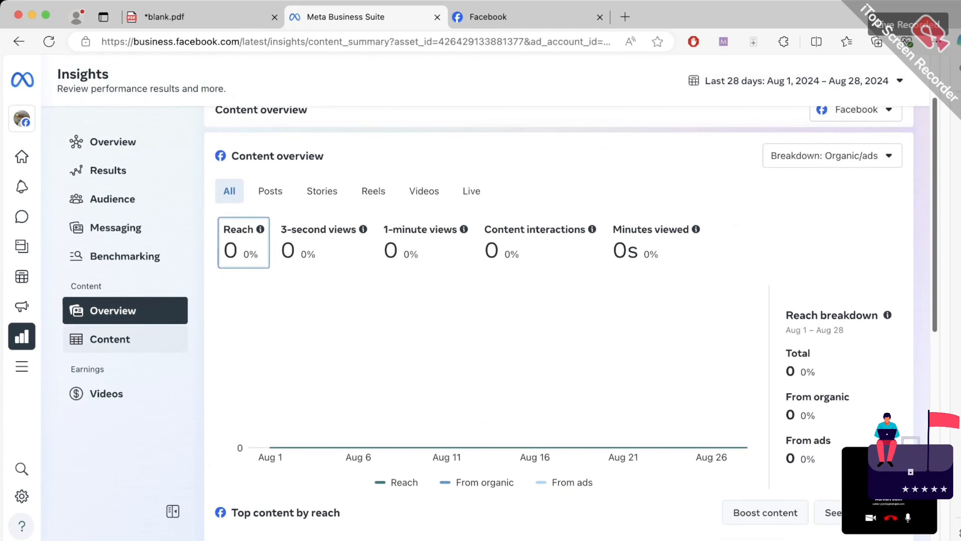
Open Videos earnings and, in red, arrow the card and write and circle 'Stars'
click(113, 393)
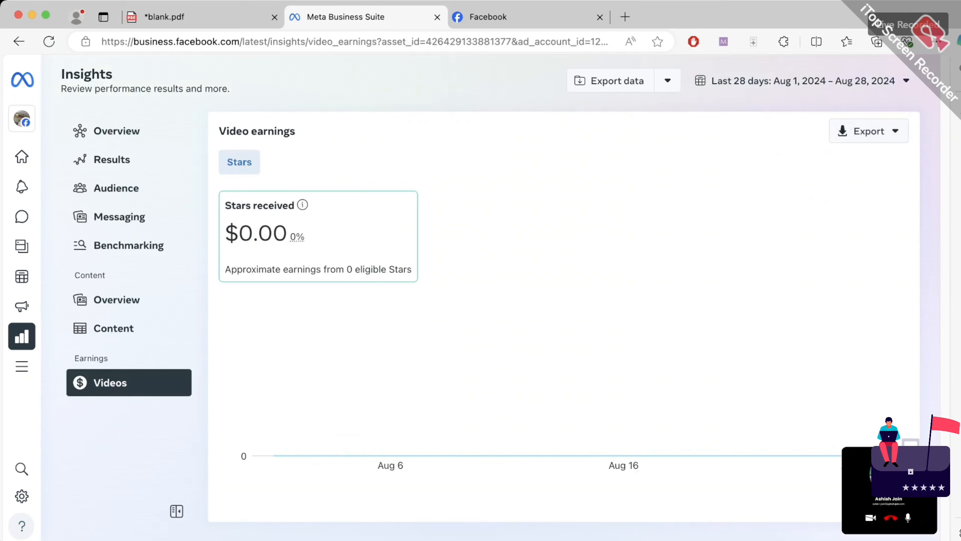
click(723, 42)
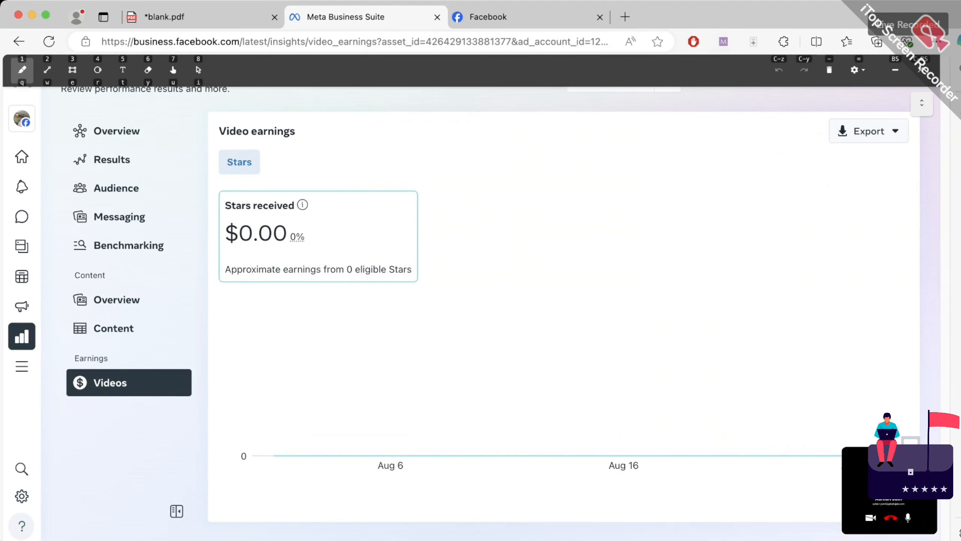
mouse_move(268, 270)
mouse_down()
mouse_move(261, 320)
mouse_move(281, 286)
mouse_up()
mouse_move(468, 189)
mouse_down()
mouse_move(444, 235)
mouse_move(456, 215)
mouse_move(484, 206)
mouse_move(496, 180)
mouse_move(492, 201)
mouse_up()
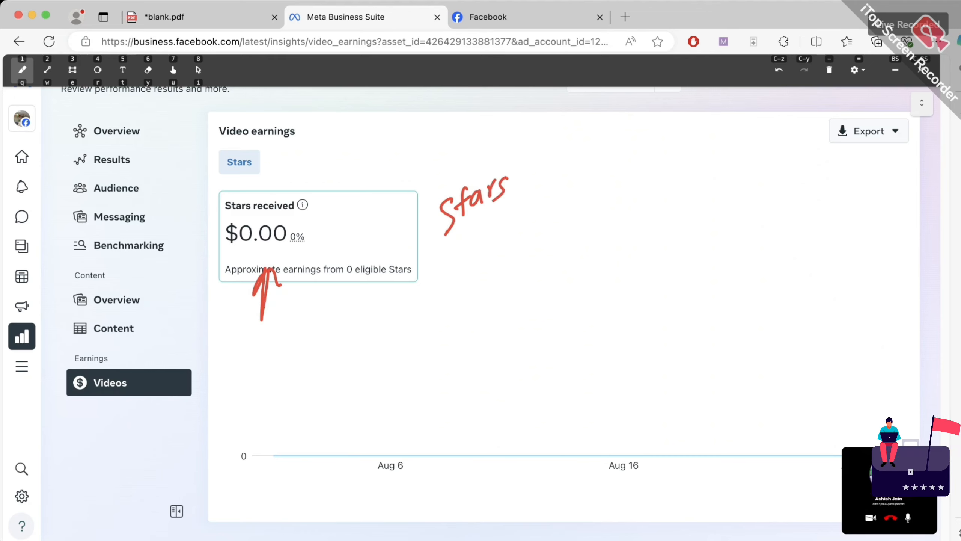
mouse_move(447, 250)
mouse_down()
mouse_move(521, 201)
mouse_move(524, 208)
mouse_up()
mouse_move(511, 162)
mouse_down()
mouse_move(532, 160)
mouse_move(469, 174)
mouse_up()
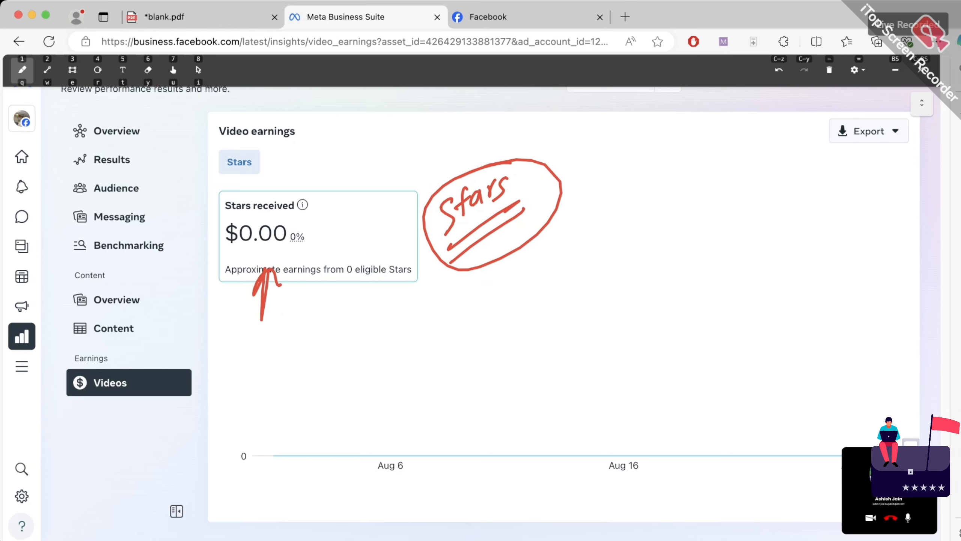
Handwrite 'In stream Ad' with a dash and arrow, and underline it
mouse_move(572, 236)
mouse_down()
mouse_move(593, 256)
mouse_move(611, 233)
mouse_move(607, 254)
mouse_up()
drag(620, 227, 623, 242)
mouse_move(634, 227)
mouse_down()
mouse_move(708, 195)
mouse_move(721, 166)
mouse_move(721, 197)
mouse_up()
drag(527, 272, 562, 258)
mouse_move(534, 329)
mouse_down()
mouse_move(572, 307)
mouse_move(565, 325)
mouse_up()
drag(577, 286, 624, 257)
drag(669, 234, 755, 191)
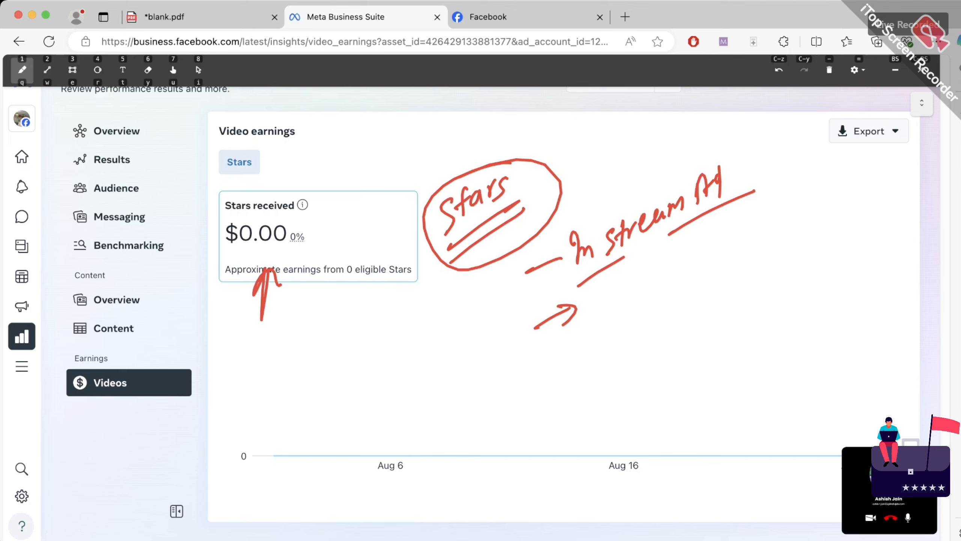
Write and underline 'Paid Ad' below the card, with an arrow and a down arrow
mouse_move(299, 440)
mouse_down()
mouse_move(284, 406)
mouse_move(310, 420)
mouse_move(333, 381)
mouse_move(363, 398)
mouse_move(373, 378)
mouse_move(392, 376)
mouse_up()
drag(286, 466, 411, 375)
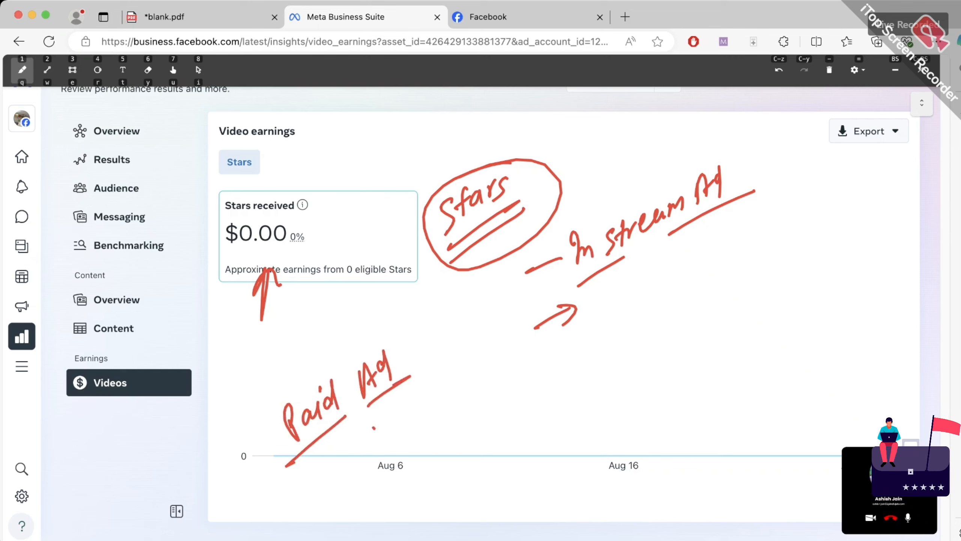
drag(373, 427, 423, 436)
mouse_move(412, 425)
mouse_down()
mouse_move(430, 430)
mouse_move(419, 449)
mouse_up()
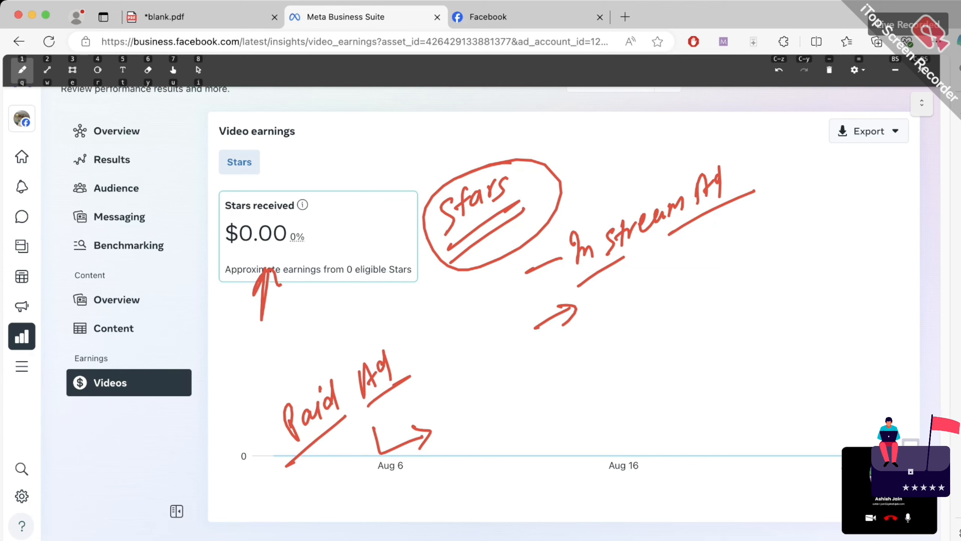
drag(470, 345, 473, 383)
mouse_move(464, 369)
mouse_down()
mouse_move(478, 377)
mouse_move(482, 365)
mouse_up()
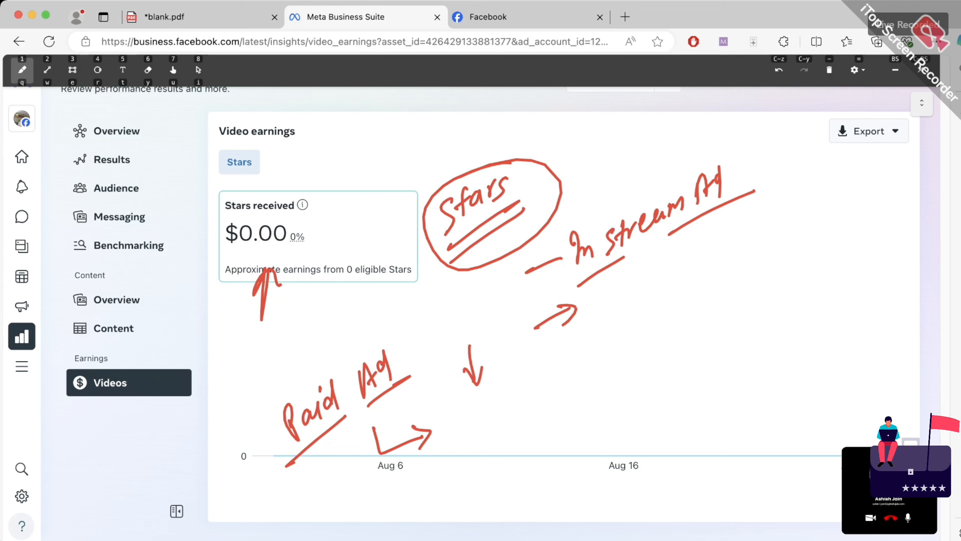
Handwrite 'Organic' in red over the chart and underline it
mouse_move(614, 328)
mouse_down()
mouse_move(608, 354)
mouse_move(607, 335)
mouse_up()
mouse_move(624, 330)
mouse_down()
mouse_move(634, 326)
mouse_move(641, 355)
mouse_up()
mouse_move(651, 322)
mouse_down()
mouse_move(657, 333)
mouse_move(683, 310)
mouse_up()
mouse_move(698, 302)
mouse_down()
mouse_move(695, 313)
mouse_move(705, 309)
mouse_up()
drag(604, 377, 721, 322)
Draw an arrow down from Organic to an underlined 'Paid Promotion'
drag(674, 346, 677, 376)
mouse_move(668, 373)
mouse_down()
mouse_move(677, 378)
mouse_move(684, 362)
mouse_up()
mouse_move(645, 401)
mouse_down()
mouse_move(645, 428)
mouse_move(654, 396)
mouse_up()
mouse_move(665, 400)
mouse_down()
mouse_move(658, 416)
mouse_move(690, 380)
mouse_move(688, 408)
mouse_up()
mouse_move(704, 373)
mouse_down()
mouse_move(706, 398)
mouse_move(717, 369)
mouse_up()
mouse_move(720, 387)
mouse_down()
mouse_move(729, 373)
mouse_move(736, 378)
mouse_up()
mouse_move(740, 364)
mouse_down()
mouse_move(778, 335)
mouse_move(831, 318)
mouse_up()
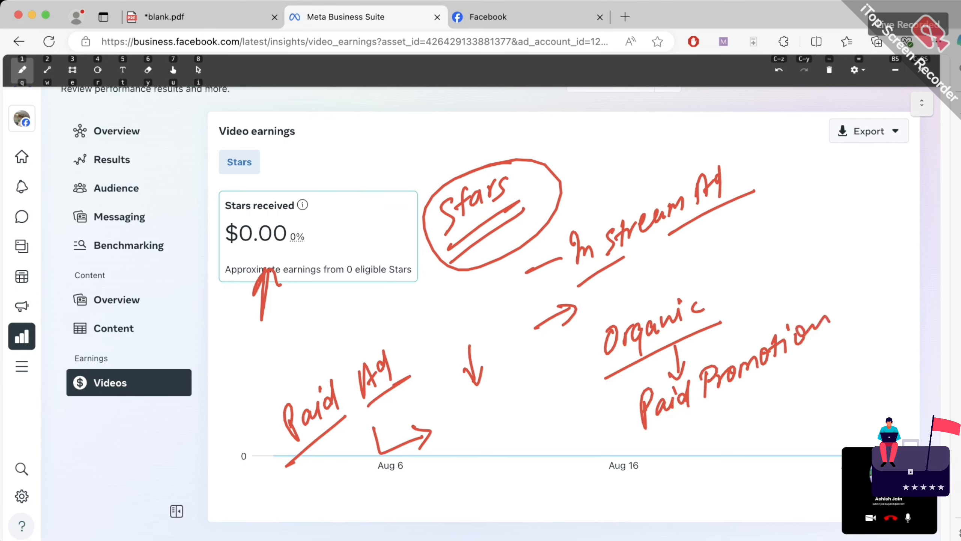
drag(625, 446, 694, 405)
drag(729, 390, 852, 330)
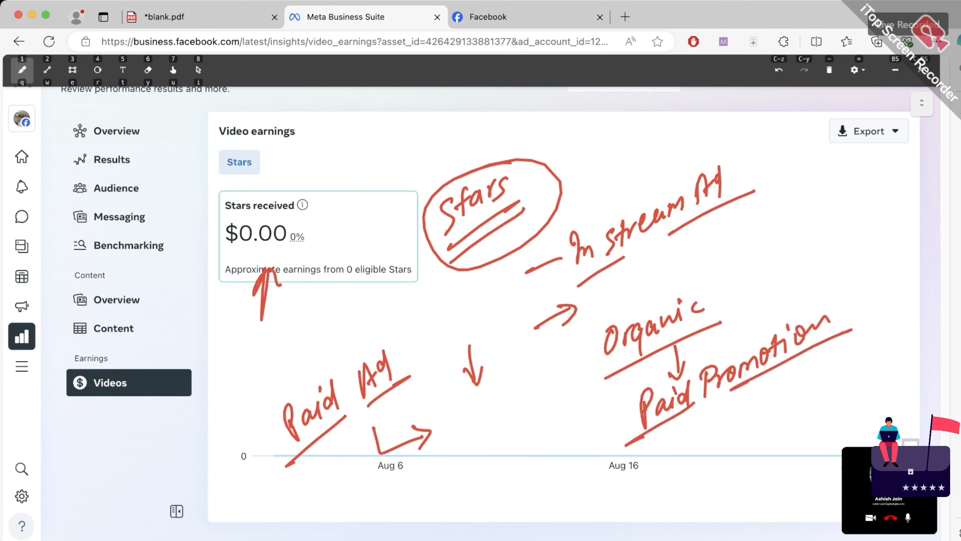
Write 'Page' below Paid Promotion, underline it and add a dash
mouse_move(687, 424)
mouse_down()
mouse_move(696, 463)
mouse_move(699, 436)
mouse_up()
mouse_move(712, 435)
mouse_down()
mouse_move(708, 449)
mouse_move(723, 447)
mouse_up()
drag(732, 424, 735, 454)
mouse_move(736, 432)
mouse_down()
mouse_move(746, 416)
mouse_move(755, 432)
mouse_up()
mouse_move(687, 492)
mouse_down()
mouse_move(761, 448)
mouse_move(768, 418)
mouse_up()
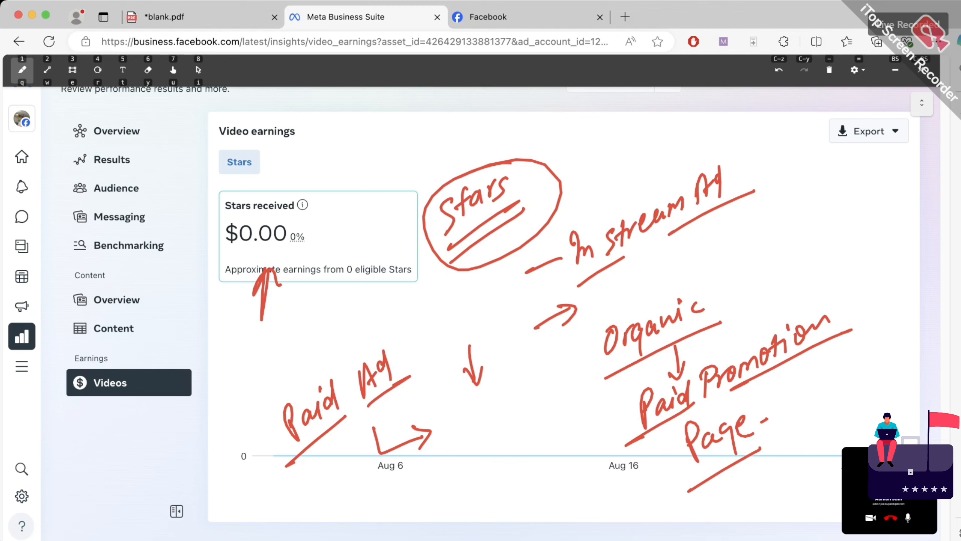
Write an underlined '+Paid' right after Organic
mouse_move(714, 304)
mouse_down()
mouse_move(735, 292)
mouse_move(731, 309)
mouse_up()
drag(741, 281, 748, 302)
drag(739, 275, 743, 289)
drag(760, 276, 763, 287)
mouse_move(770, 267)
mouse_down()
mouse_move(771, 284)
mouse_move(783, 281)
mouse_up()
drag(741, 314, 803, 271)
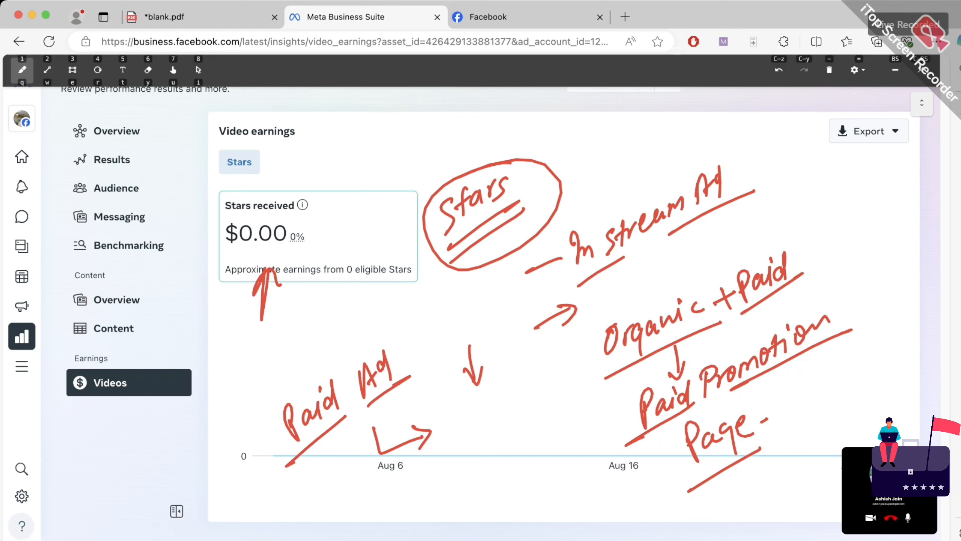
Add 'main → Ads' beside the Stars circle, then erase all red annotations
mouse_move(529, 172)
mouse_down()
mouse_move(562, 153)
mouse_move(594, 154)
mouse_move(611, 146)
mouse_move(620, 118)
mouse_move(639, 118)
mouse_up()
mouse_move(593, 177)
mouse_down()
mouse_move(622, 189)
mouse_move(660, 138)
mouse_move(658, 162)
mouse_up()
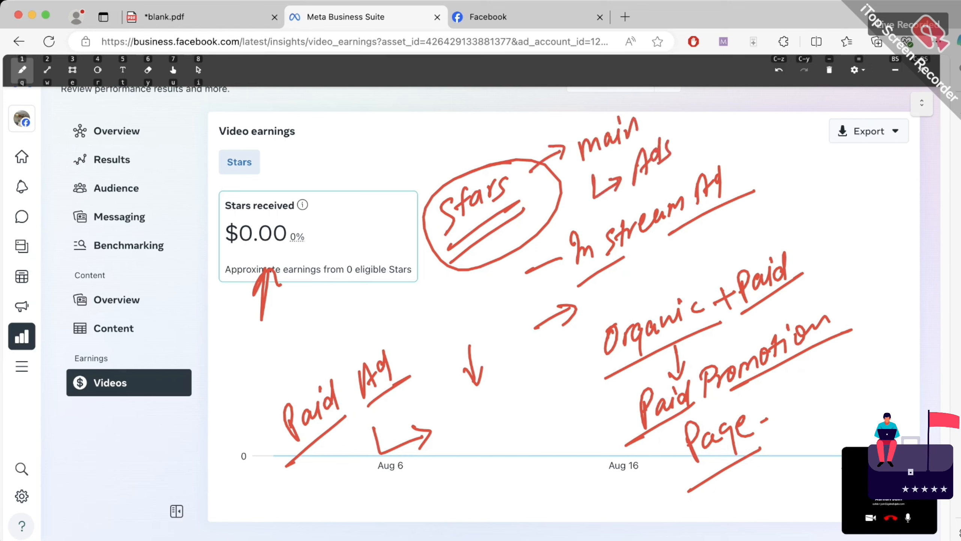
drag(623, 202, 689, 155)
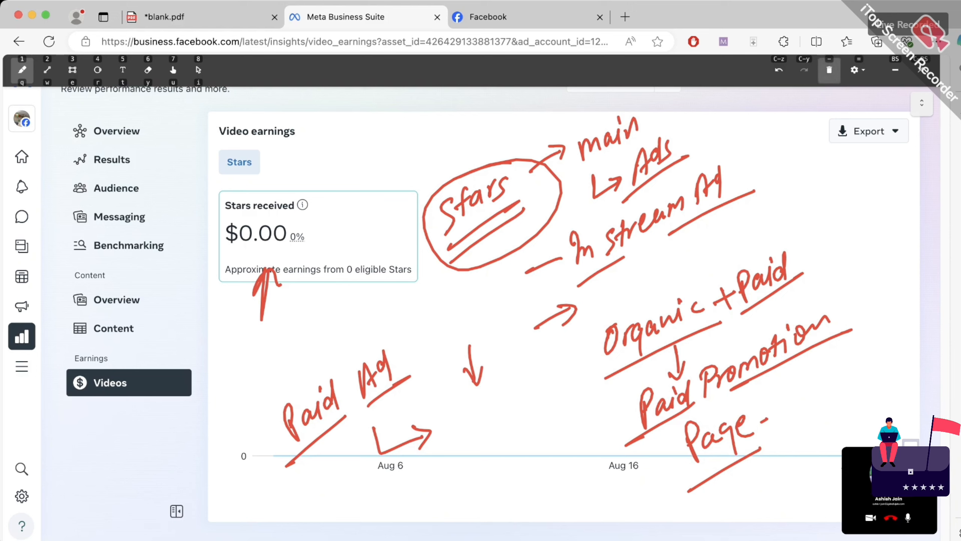
click(829, 70)
click(895, 70)
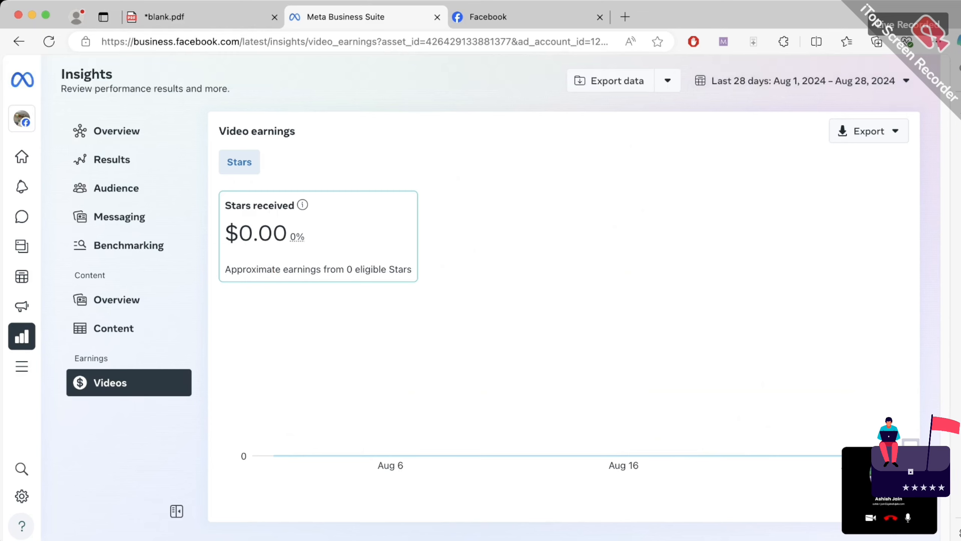
Go to Settings > Authorizations and verifications > WhatsApp Accounts, which lists no accounts
mouse_move(23, 366)
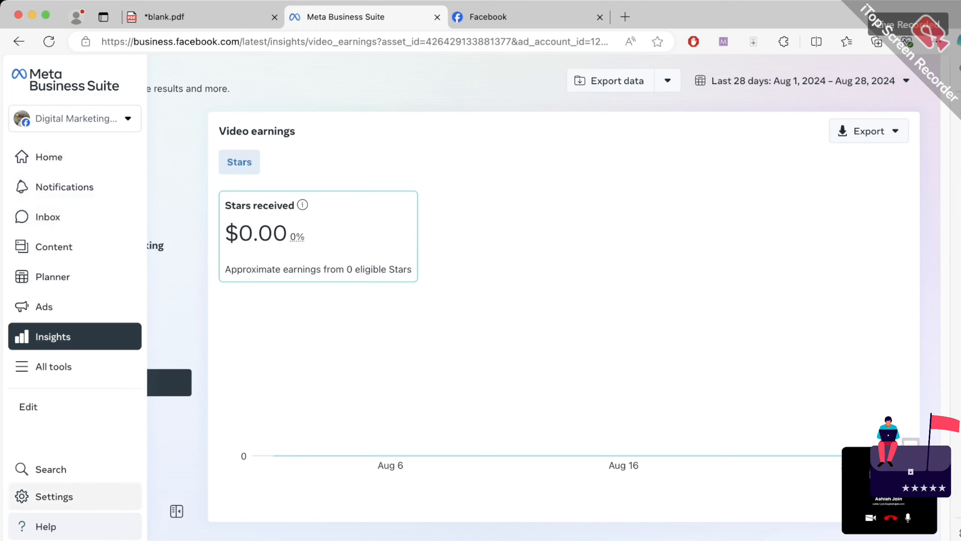
click(55, 496)
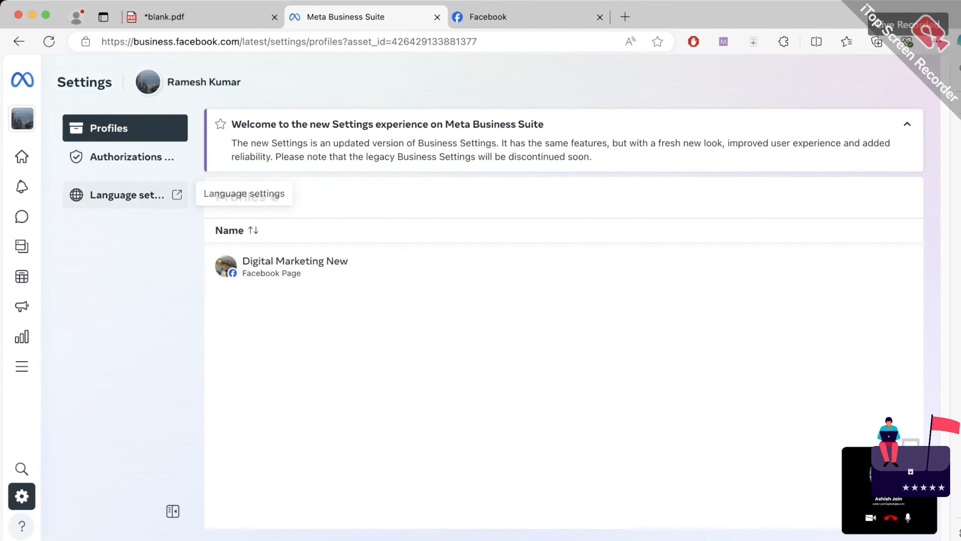
click(128, 157)
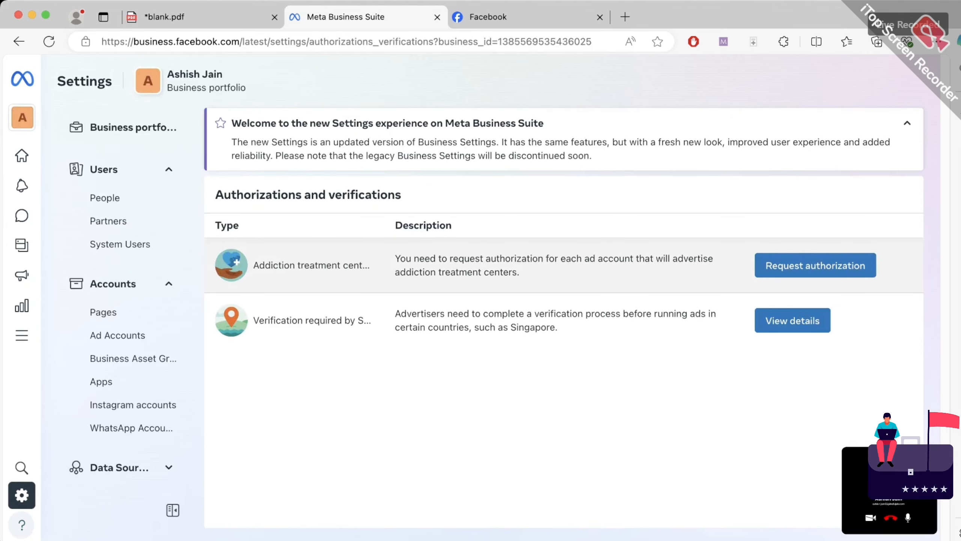
scroll(129, 319, down, 2)
scroll(129, 319, down, 2)
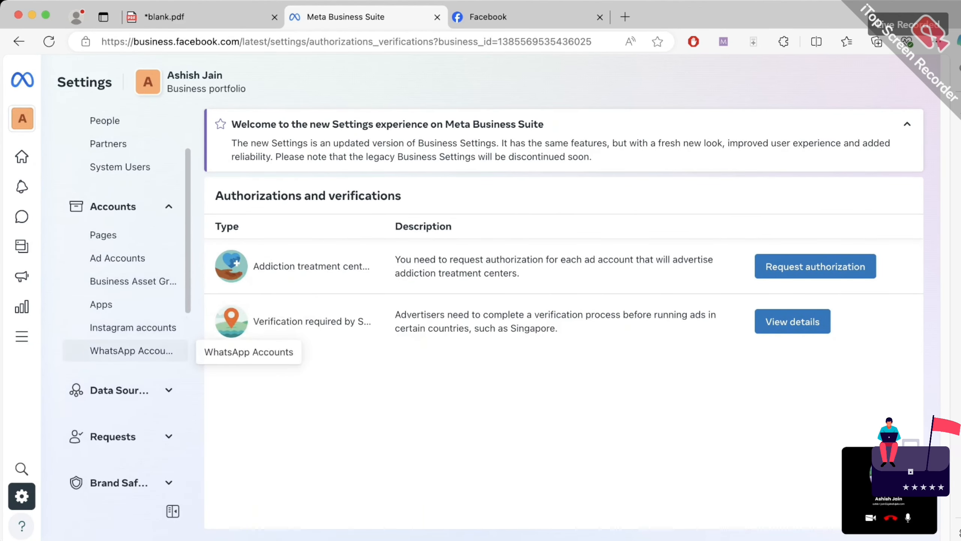
click(131, 351)
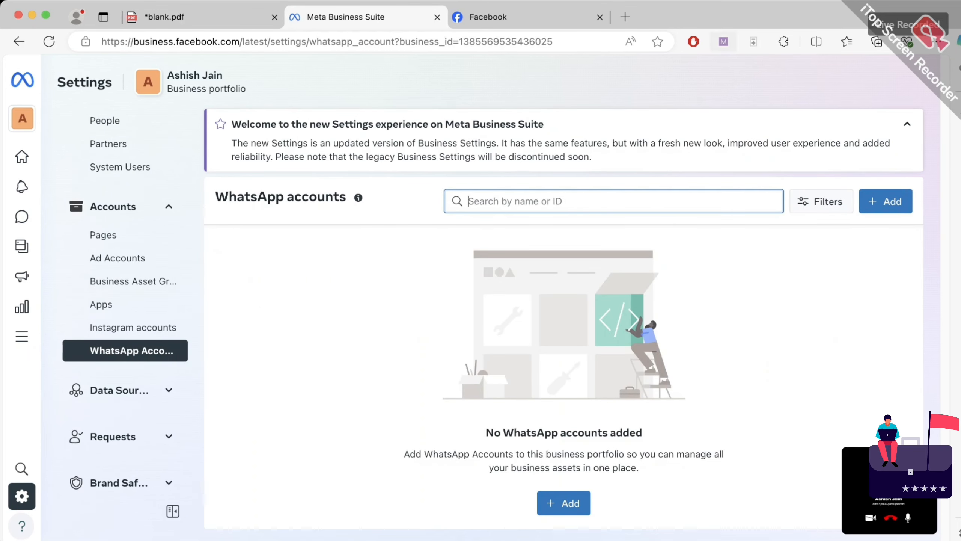
click(724, 42)
Write and double-underline 'API', then write an underlined 'Bulk' above it
mouse_move(295, 366)
mouse_down()
mouse_move(303, 351)
mouse_move(317, 369)
mouse_move(328, 335)
mouse_move(342, 336)
mouse_up()
drag(305, 408, 369, 353)
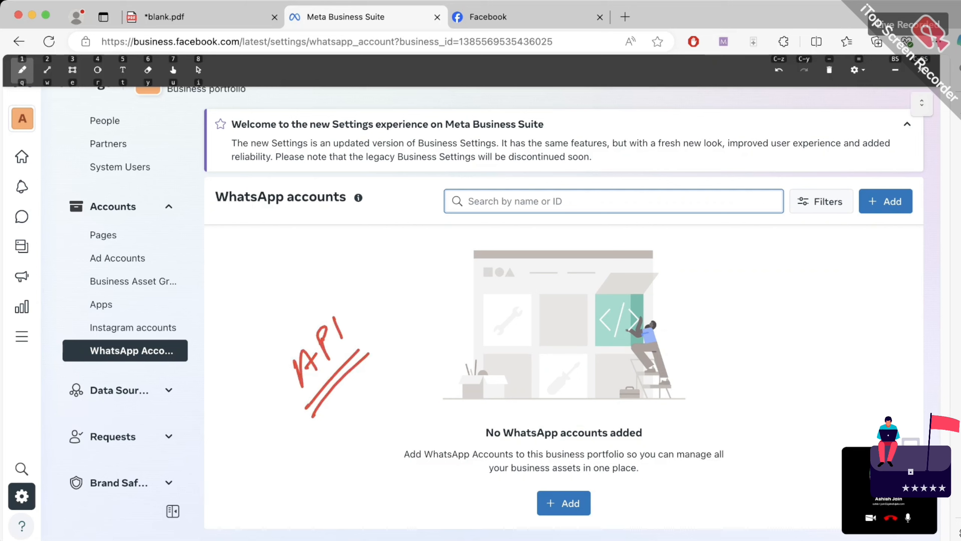
drag(392, 276, 399, 301)
mouse_move(390, 265)
mouse_down()
mouse_move(398, 291)
mouse_move(430, 282)
mouse_move(425, 274)
mouse_up()
drag(443, 253, 446, 269)
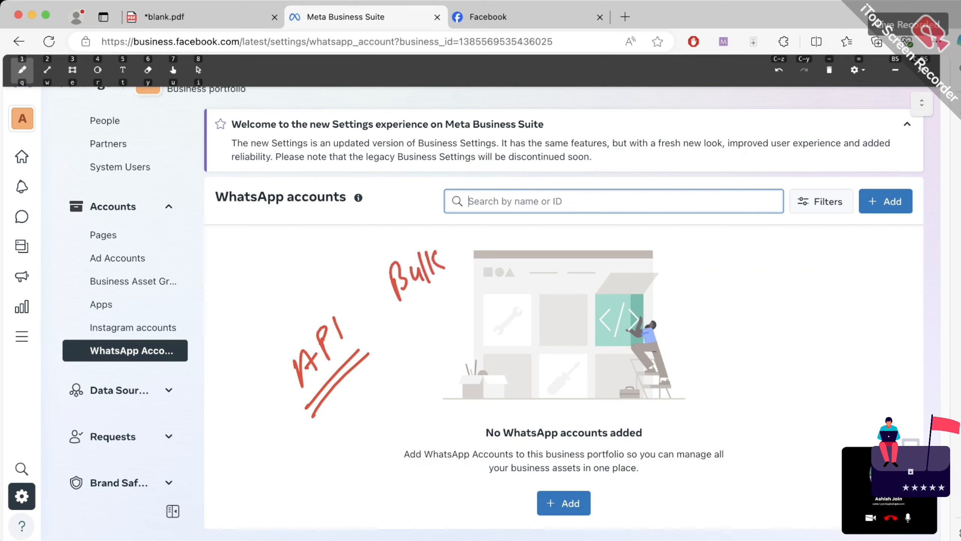
drag(405, 314, 456, 270)
mouse_move(420, 318)
mouse_down()
mouse_move(442, 325)
mouse_move(439, 348)
mouse_up()
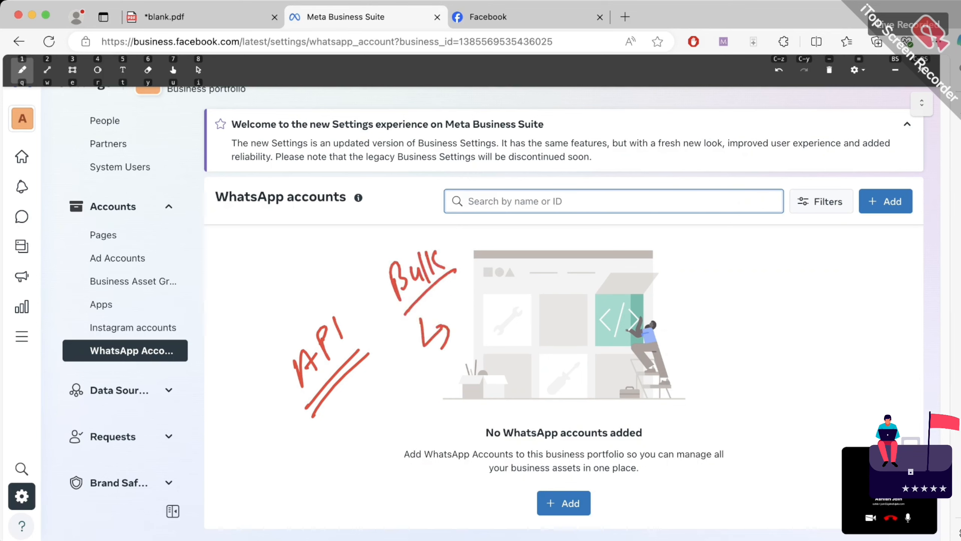
Add an arrow from Bulk to an underlined 'GreenTick' note, plus an up-right arrow at left
drag(478, 298, 485, 335)
drag(486, 320, 497, 307)
drag(513, 300, 538, 279)
mouse_move(550, 262)
mouse_down()
mouse_move(545, 285)
mouse_move(563, 241)
mouse_up()
mouse_move(563, 260)
mouse_down()
mouse_move(560, 272)
mouse_move(570, 252)
mouse_move(563, 280)
mouse_move(597, 236)
mouse_move(613, 243)
mouse_up()
drag(462, 360, 555, 299)
drag(581, 283, 629, 248)
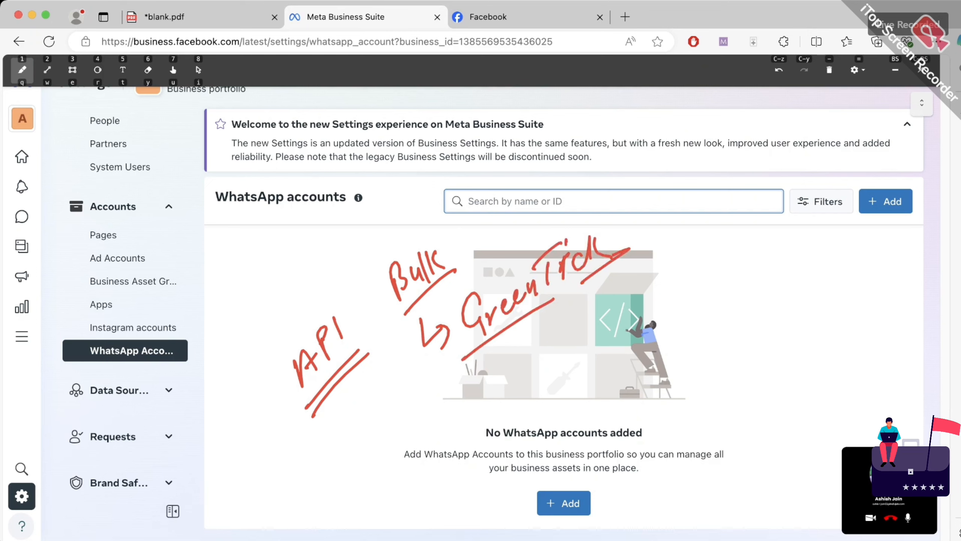
drag(205, 326, 267, 262)
drag(251, 267, 261, 298)
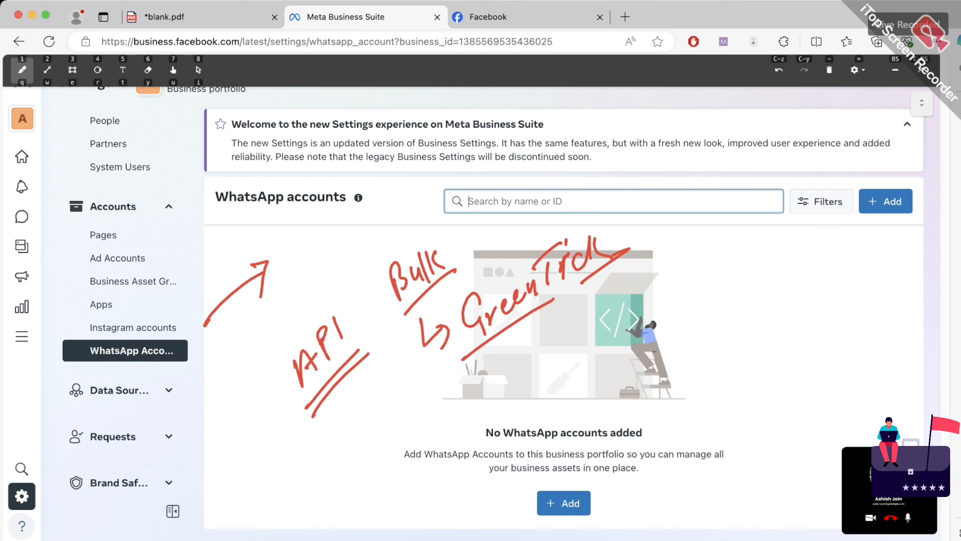
Write '011' and '022' with arrows after each and group them with a brace
mouse_move(704, 277)
mouse_down()
mouse_move(699, 297)
mouse_move(705, 277)
mouse_move(709, 299)
mouse_move(724, 290)
mouse_up()
click(698, 326)
drag(705, 326, 703, 328)
mouse_move(719, 323)
mouse_down()
mouse_move(724, 316)
mouse_move(733, 335)
mouse_up()
drag(736, 316, 749, 326)
drag(696, 366, 743, 335)
click(687, 309)
drag(686, 311, 761, 266)
mouse_move(746, 267)
mouse_down()
mouse_move(772, 307)
mouse_move(780, 303)
mouse_up()
drag(769, 302, 776, 314)
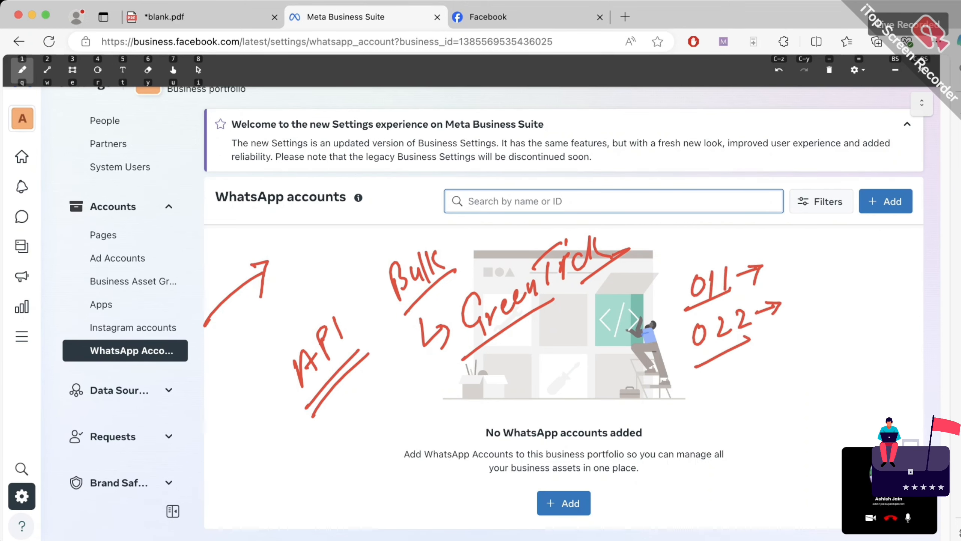
mouse_move(680, 270)
mouse_down()
mouse_move(660, 354)
mouse_move(683, 397)
mouse_up()
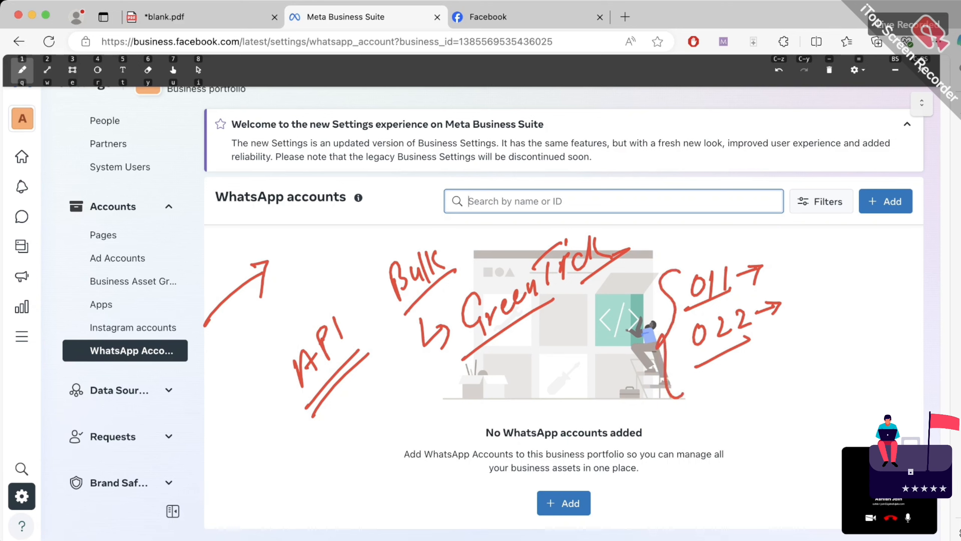
Write 'Cloud Based' above the brace, circling Cloud and underlining Based
mouse_move(668, 237)
mouse_down()
mouse_move(677, 258)
mouse_move(721, 227)
mouse_move(725, 246)
mouse_move(725, 238)
mouse_up()
mouse_move(732, 217)
mouse_down()
mouse_move(647, 265)
mouse_move(736, 238)
mouse_up()
mouse_move(753, 214)
mouse_down()
mouse_move(755, 238)
mouse_move(791, 223)
mouse_up()
mouse_move(797, 206)
mouse_down()
mouse_move(794, 220)
mouse_move(817, 199)
mouse_up()
mouse_move(822, 207)
mouse_down()
mouse_move(827, 177)
mouse_move(833, 212)
mouse_up()
drag(761, 246, 842, 212)
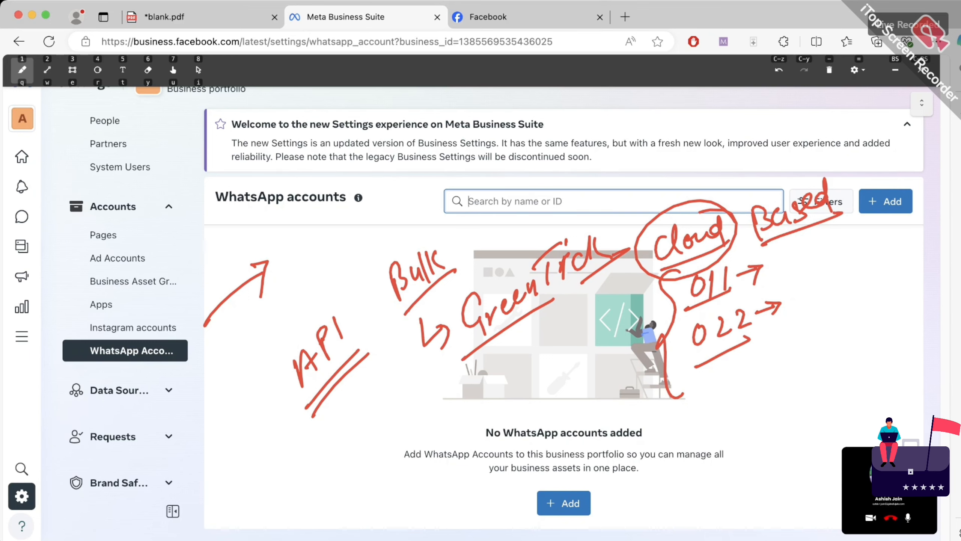
Write and underline 'API' near the bottom-left of the page
drag(291, 506, 299, 467)
drag(299, 468, 309, 489)
mouse_move(310, 492)
mouse_down()
mouse_move(317, 456)
mouse_move(315, 471)
mouse_up()
drag(328, 451, 332, 478)
drag(299, 517, 342, 482)
drag(279, 474, 324, 438)
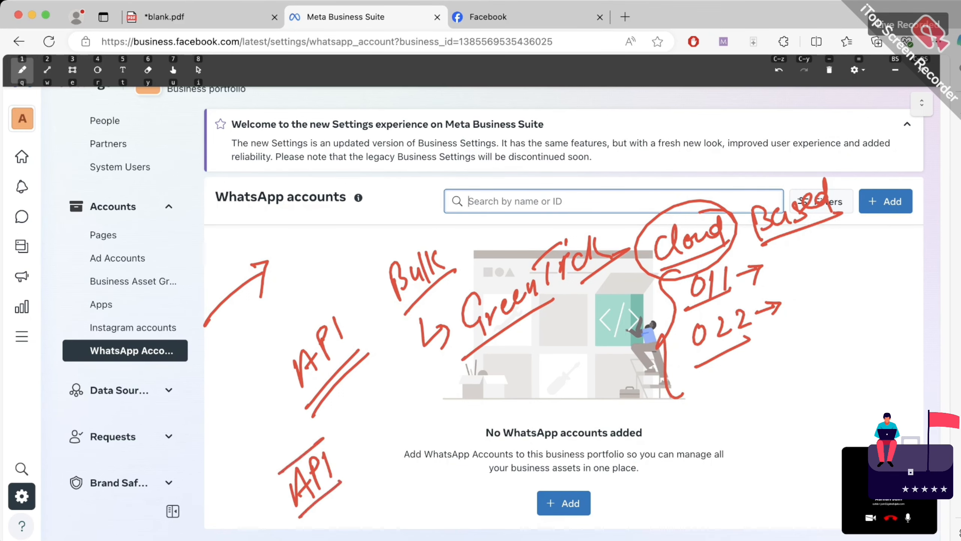
Write underlined 'Bulk' with an arrow to a circled '10K' below the illustration
mouse_move(688, 440)
mouse_down()
mouse_move(687, 468)
mouse_move(726, 421)
mouse_move(740, 445)
mouse_up()
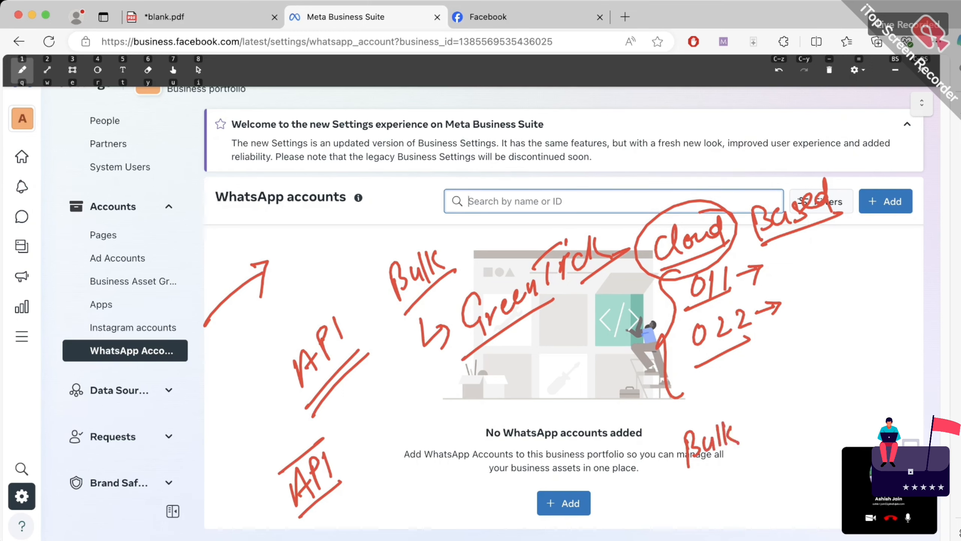
mouse_move(688, 479)
mouse_down()
mouse_move(736, 448)
mouse_move(761, 415)
mouse_move(763, 427)
mouse_up()
drag(776, 369, 772, 397)
mouse_move(786, 371)
mouse_down()
mouse_move(782, 378)
mouse_move(787, 372)
mouse_up()
mouse_move(795, 362)
mouse_down()
mouse_move(793, 383)
mouse_move(795, 375)
mouse_up()
drag(797, 373, 809, 380)
drag(769, 407, 809, 385)
drag(772, 413, 782, 407)
mouse_move(810, 352)
mouse_down()
mouse_move(785, 422)
mouse_move(791, 345)
mouse_move(832, 344)
mouse_up()
drag(819, 346, 828, 359)
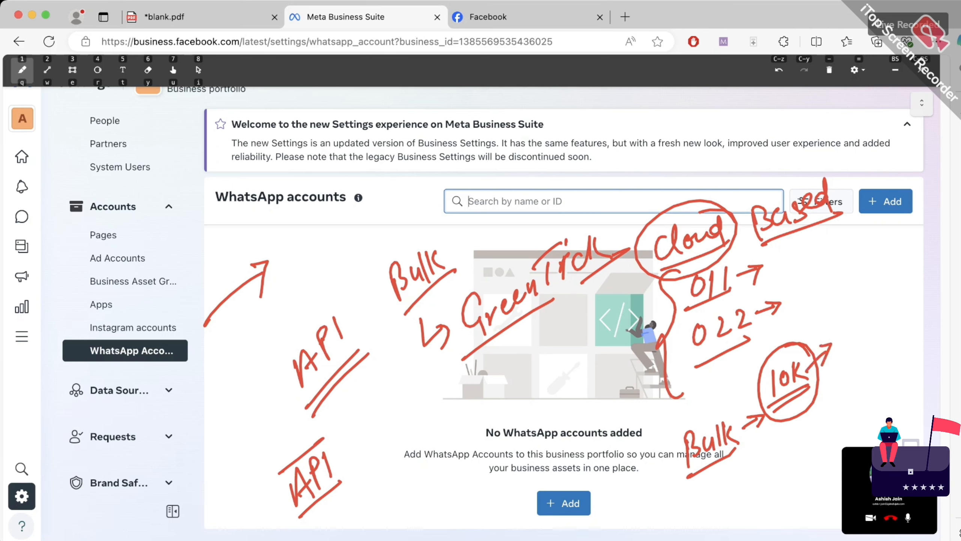
Add an arrow and '10k' after the lower API note
mouse_move(340, 462)
mouse_down()
mouse_move(369, 439)
mouse_move(370, 451)
mouse_up()
mouse_move(392, 410)
mouse_down()
mouse_move(387, 443)
mouse_move(401, 411)
mouse_up()
drag(413, 400, 409, 424)
drag(411, 416, 431, 418)
drag(380, 459, 436, 415)
mouse_move(384, 466)
mouse_down()
mouse_move(393, 459)
mouse_move(373, 399)
mouse_move(435, 454)
mouse_up()
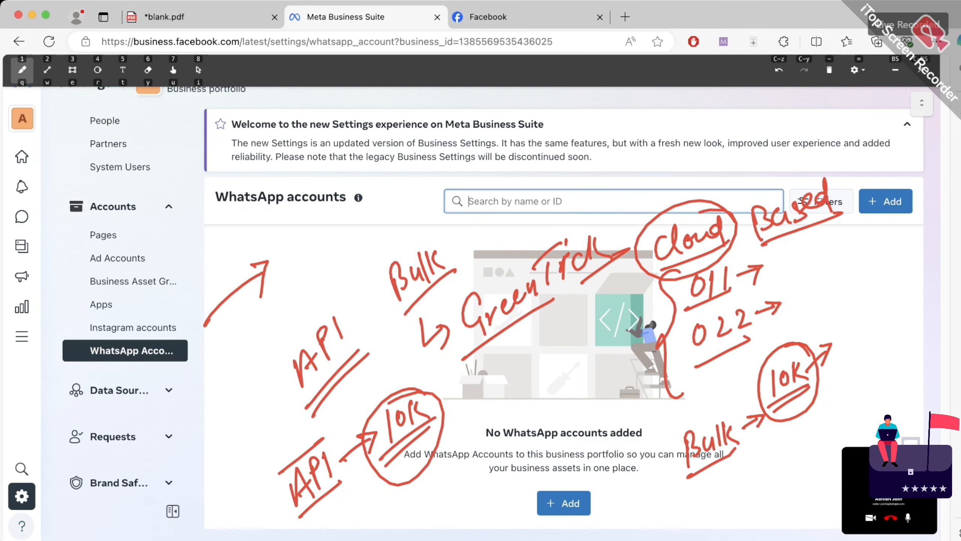
Write 'Notification → .33 INR' with 'Promo' beneath it
mouse_move(615, 528)
mouse_down()
mouse_move(617, 508)
mouse_move(651, 518)
mouse_up()
mouse_move(646, 511)
mouse_down()
mouse_move(708, 478)
mouse_move(734, 488)
mouse_move(770, 455)
mouse_move(768, 465)
mouse_move(829, 444)
mouse_up()
mouse_move(819, 432)
mouse_down()
mouse_move(833, 426)
mouse_move(831, 447)
mouse_up()
mouse_move(838, 427)
mouse_down()
mouse_move(840, 441)
mouse_move(882, 428)
mouse_up()
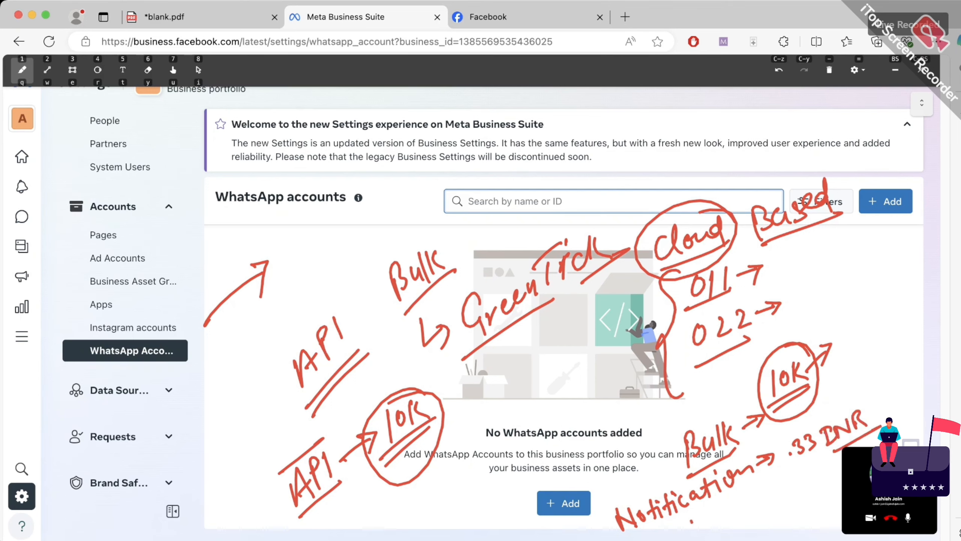
mouse_move(692, 540)
mouse_down()
mouse_move(701, 514)
mouse_move(837, 474)
mouse_up()
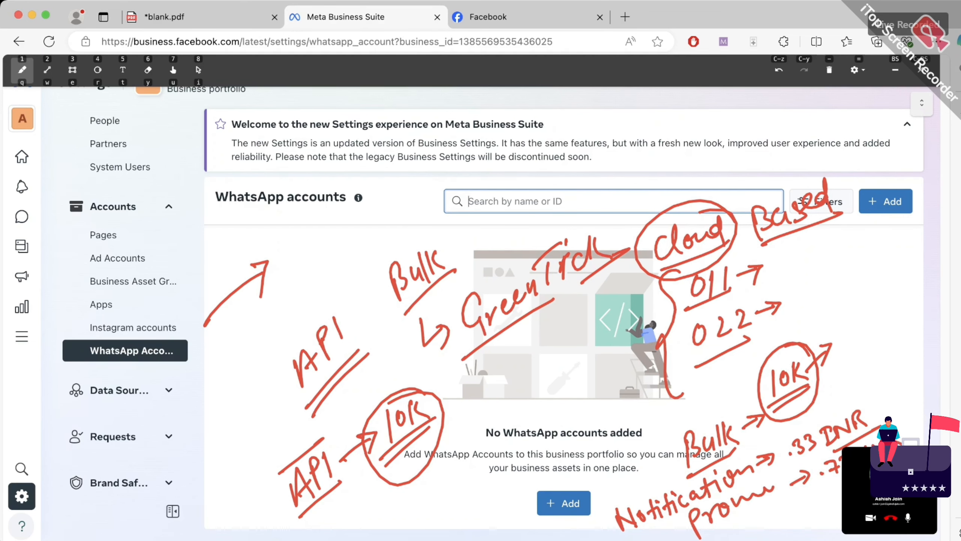
Write an underlined 'SMS' to the left of API
mouse_move(219, 337)
mouse_down()
mouse_move(211, 362)
mouse_move(248, 324)
mouse_up()
mouse_move(259, 318)
mouse_down()
mouse_move(244, 329)
mouse_move(246, 346)
mouse_up()
mouse_move(227, 366)
mouse_down()
mouse_move(268, 332)
mouse_move(283, 302)
mouse_move(280, 314)
mouse_up()
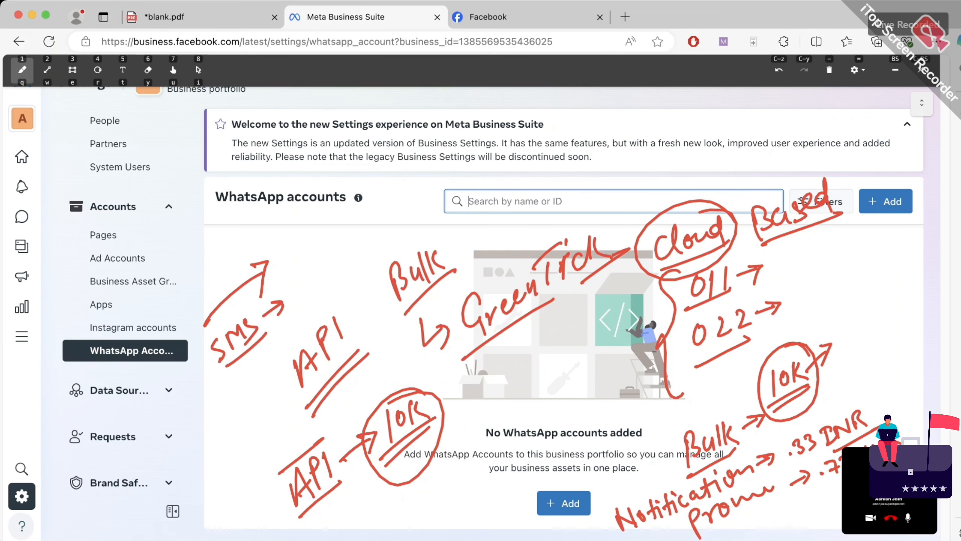
Write underlined '10-15' with an arrow to circled 'SMS', and extend the Promo rate
drag(301, 276, 298, 301)
mouse_move(308, 275)
mouse_down()
mouse_move(304, 283)
mouse_move(310, 275)
mouse_up()
mouse_move(317, 270)
mouse_down()
mouse_move(328, 261)
mouse_move(333, 271)
mouse_up()
drag(348, 245, 338, 265)
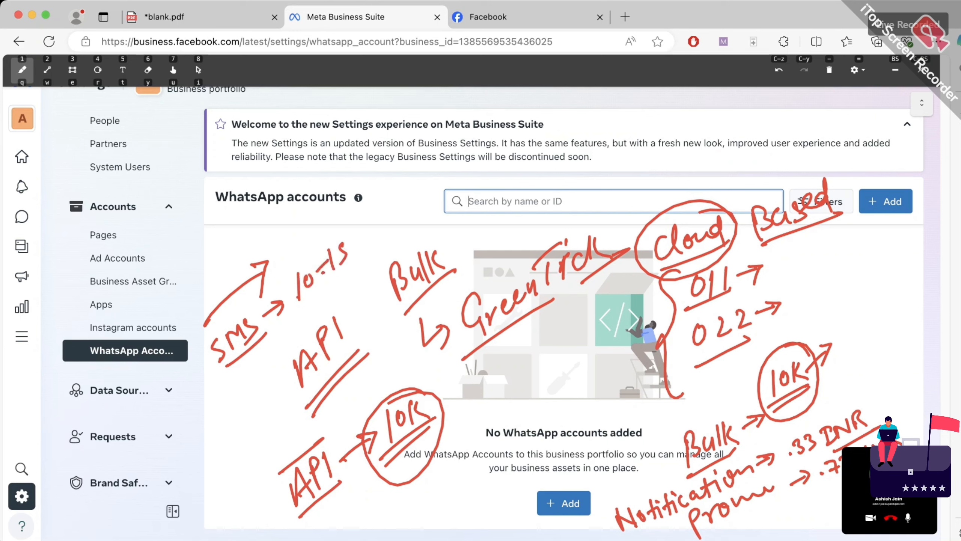
drag(301, 318, 370, 228)
mouse_move(360, 231)
mouse_down()
mouse_move(380, 231)
mouse_move(402, 197)
mouse_move(414, 208)
mouse_up()
mouse_move(415, 192)
mouse_down()
mouse_move(422, 180)
mouse_move(413, 208)
mouse_up()
mouse_move(435, 165)
mouse_down()
mouse_move(369, 227)
mouse_move(446, 170)
mouse_up()
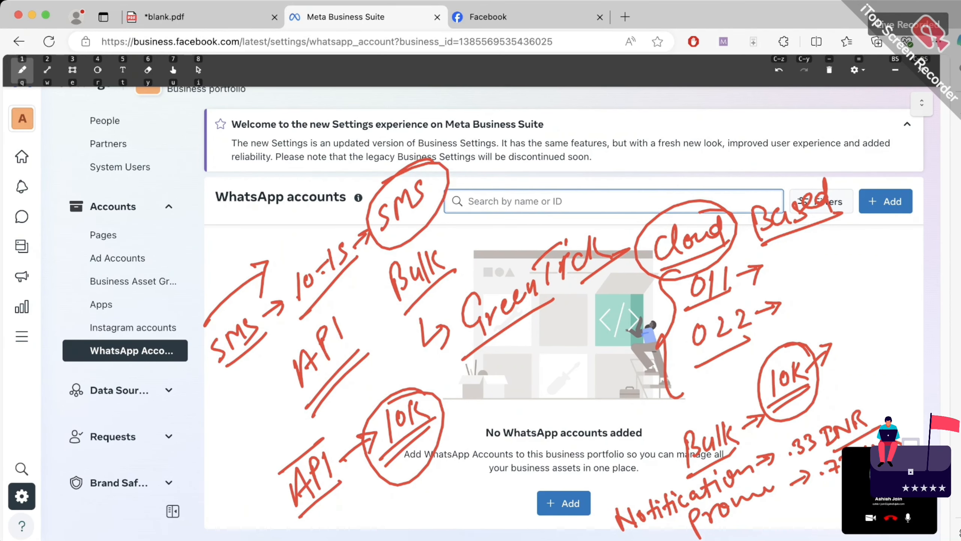
drag(810, 498, 841, 483)
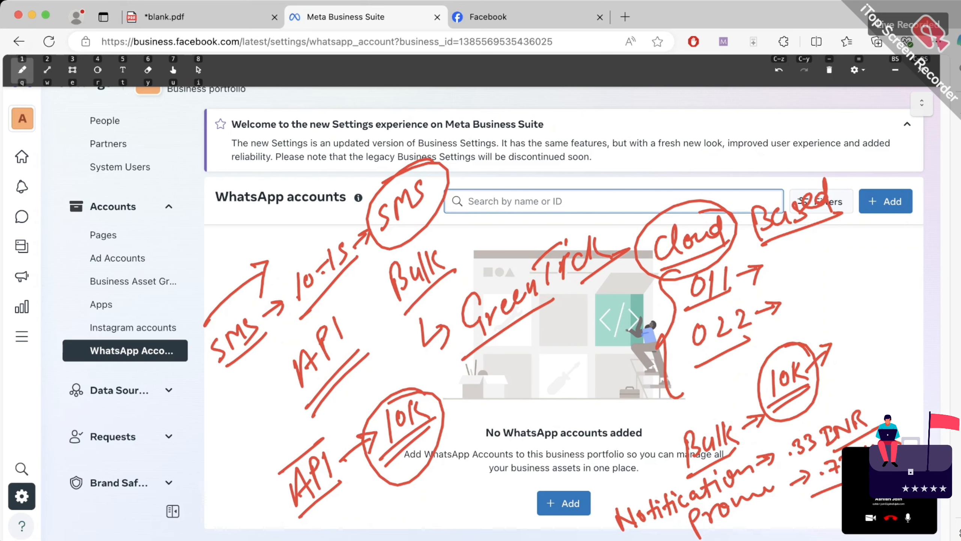
Write underlined '10k' and '.72/msg' at the lower left
drag(208, 446, 202, 485)
mouse_move(226, 450)
mouse_down()
mouse_move(220, 460)
mouse_move(225, 452)
mouse_up()
mouse_move(230, 435)
mouse_down()
mouse_move(228, 462)
mouse_move(253, 456)
mouse_up()
drag(202, 500, 254, 457)
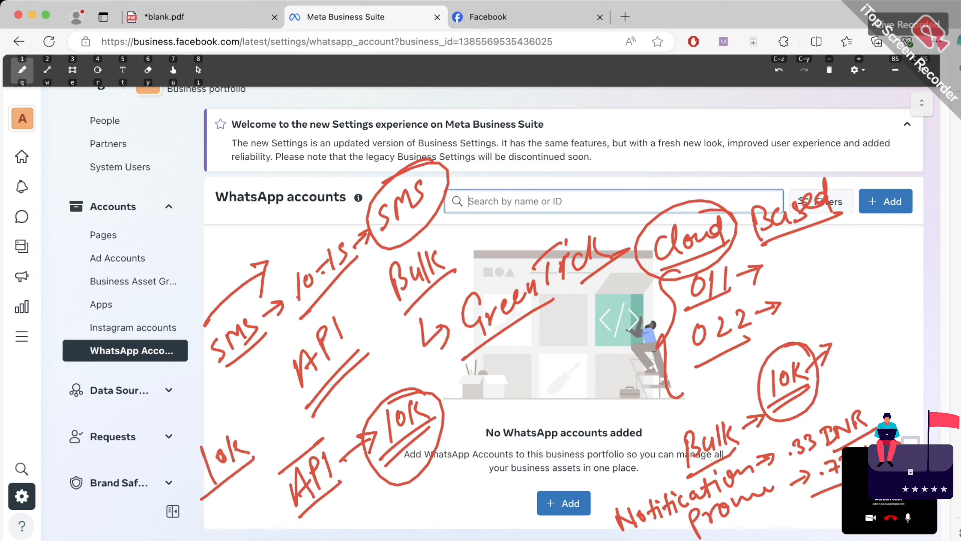
click(148, 444)
mouse_move(149, 416)
mouse_down()
mouse_move(163, 412)
mouse_move(162, 433)
mouse_move(196, 389)
mouse_move(211, 432)
mouse_move(223, 394)
mouse_move(253, 398)
mouse_up()
drag(217, 422, 267, 386)
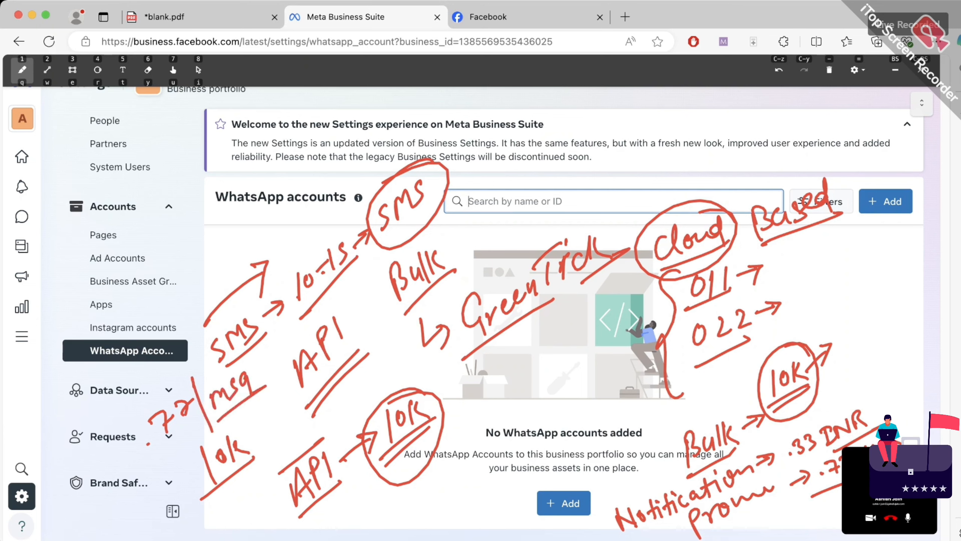
Write '1million' and underlined 'Support System' at upper left, then clear all annotations
mouse_move(144, 198)
mouse_down()
mouse_move(142, 217)
mouse_move(180, 175)
mouse_move(217, 159)
mouse_up()
mouse_move(163, 224)
mouse_down()
mouse_move(220, 176)
mouse_move(136, 246)
mouse_up()
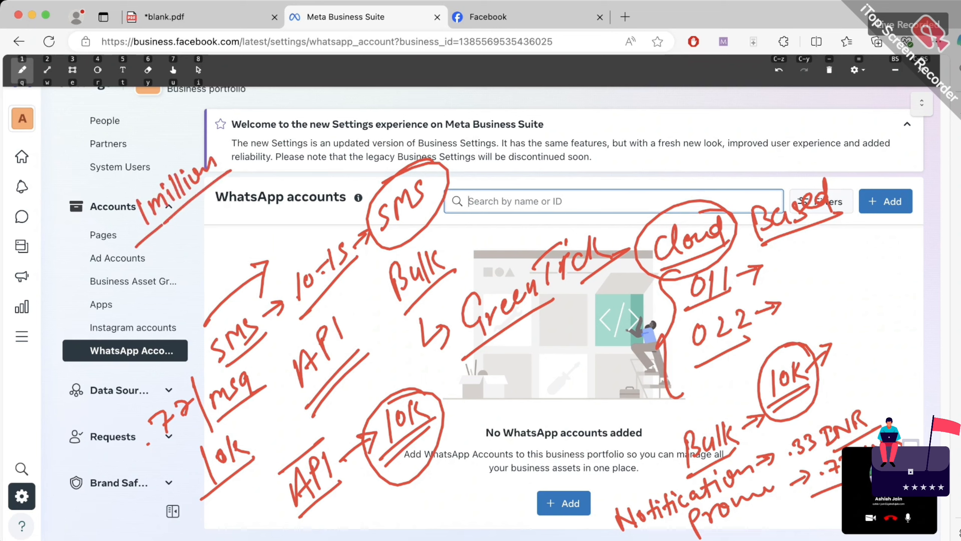
mouse_move(173, 221)
mouse_down()
mouse_move(193, 245)
mouse_move(204, 242)
mouse_up()
mouse_move(219, 206)
mouse_down()
mouse_move(211, 238)
mouse_move(273, 185)
mouse_move(284, 157)
mouse_move(313, 143)
mouse_move(322, 151)
mouse_move(339, 125)
mouse_move(374, 110)
mouse_up()
drag(305, 189, 381, 125)
mouse_move(251, 229)
mouse_down()
mouse_move(215, 261)
mouse_move(303, 185)
mouse_up()
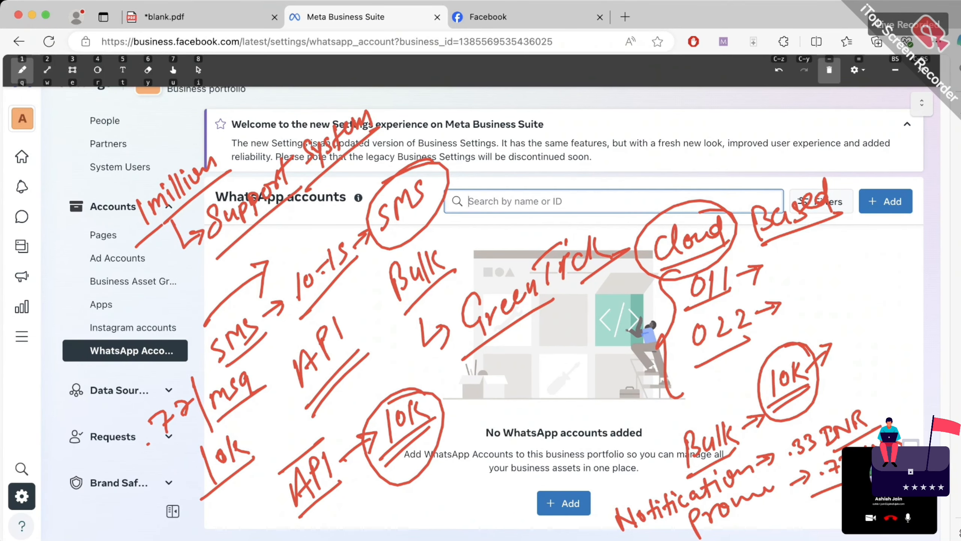
key(minus)
Show the Ad accounts settings with the existing ad account, dismissing the Add dialog
click(921, 70)
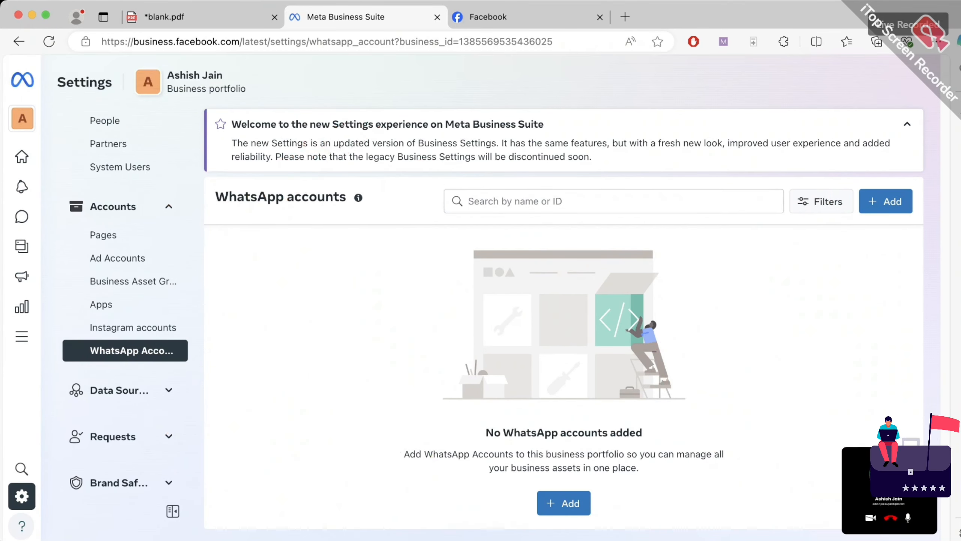
click(117, 258)
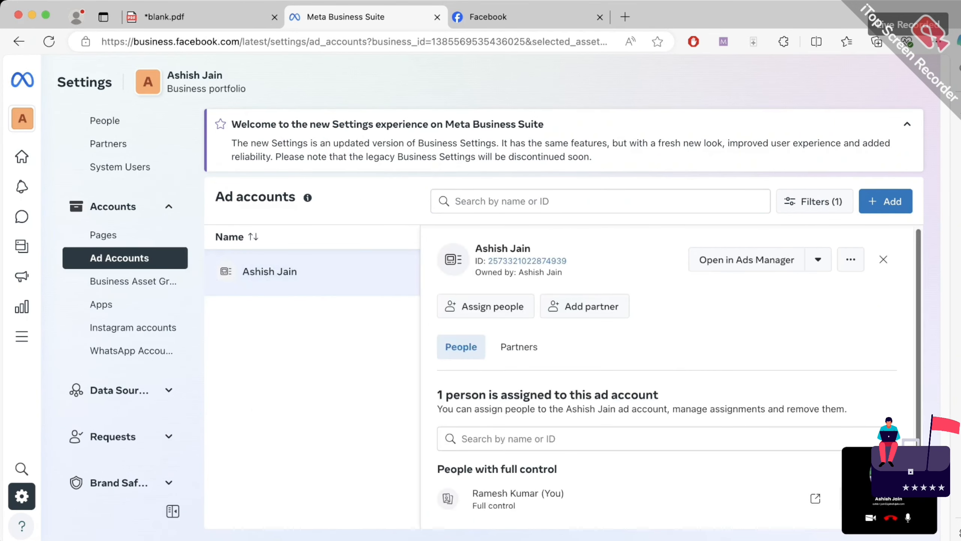
scroll(679, 369, down, 1)
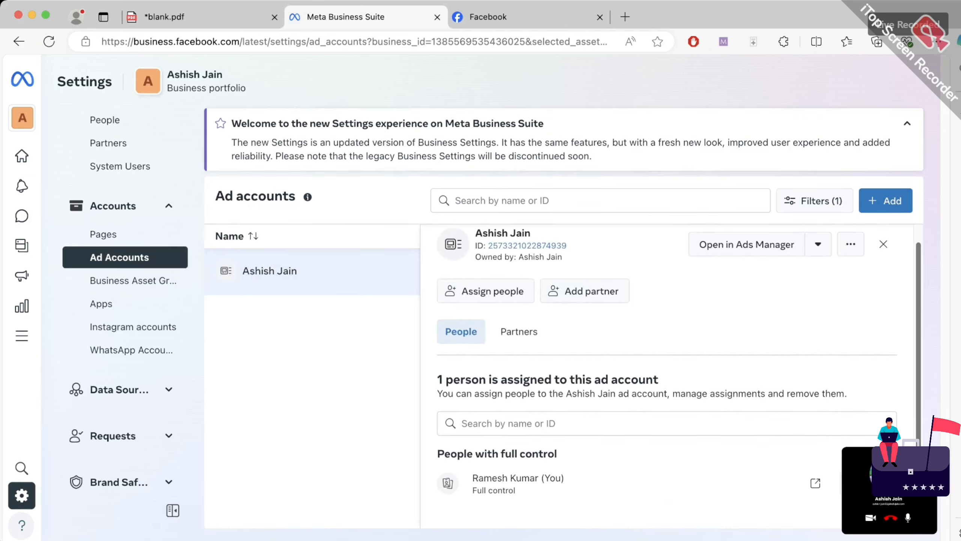
click(886, 201)
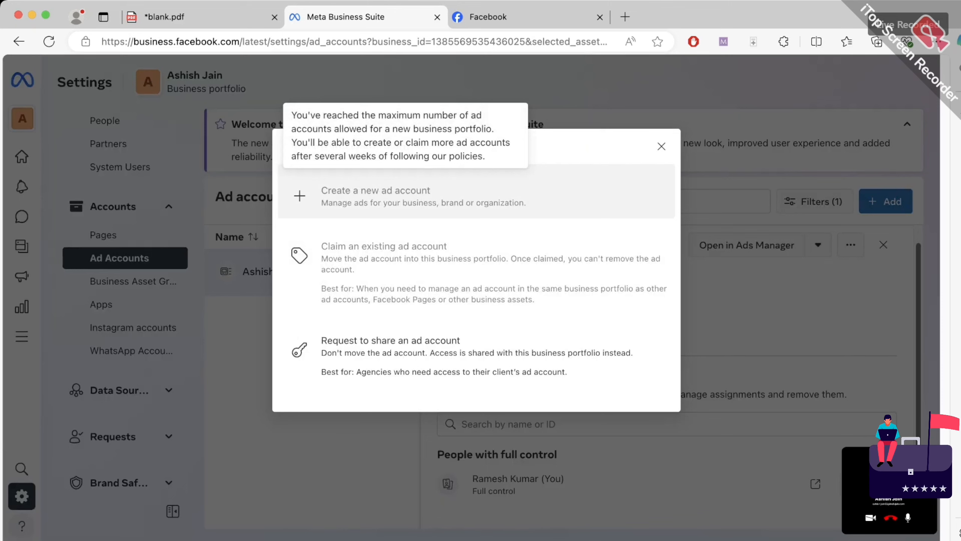
click(662, 146)
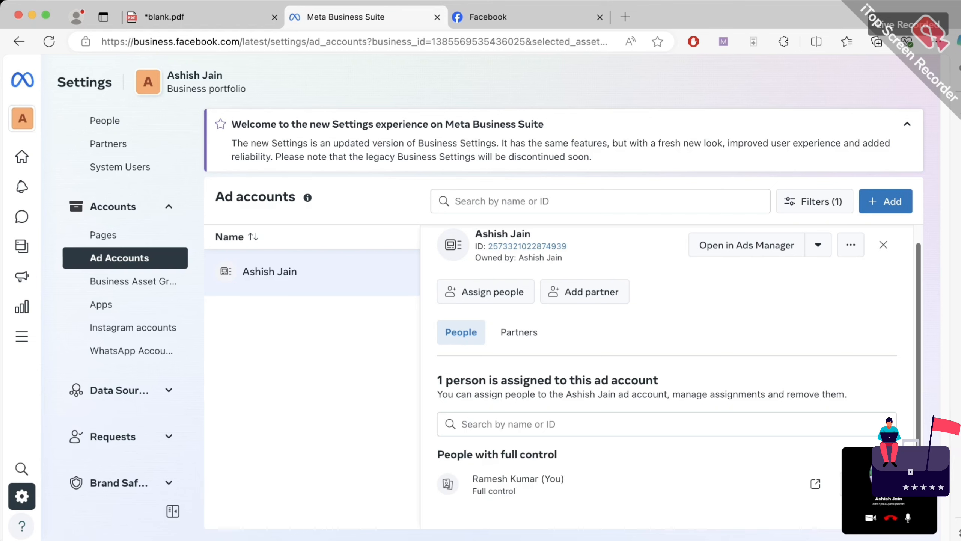
Scribble a note below the ad account row, then start a new tab with 'ads.f'
click(723, 42)
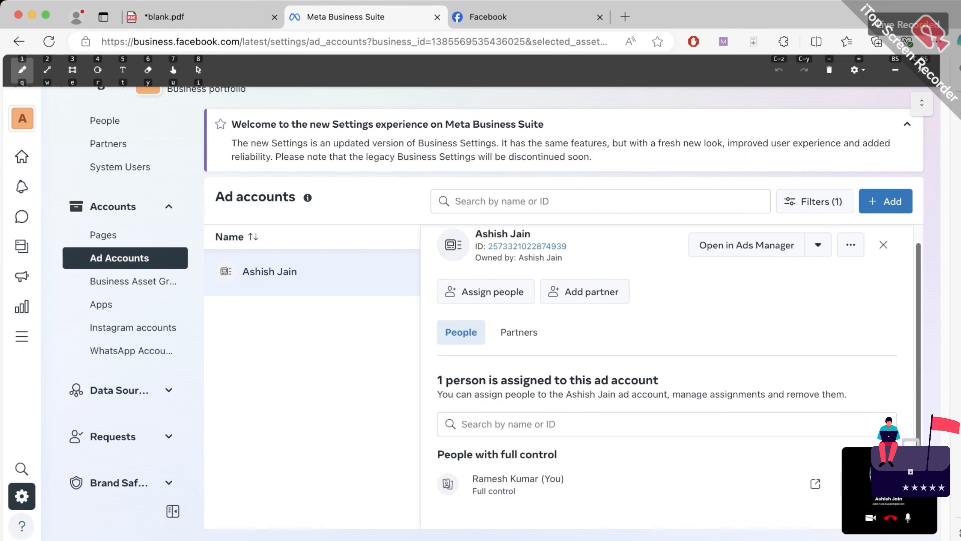
mouse_move(242, 374)
mouse_down()
mouse_move(229, 411)
mouse_move(246, 385)
mouse_up()
mouse_move(244, 373)
mouse_down()
mouse_move(250, 395)
mouse_move(260, 378)
mouse_move(234, 435)
mouse_up()
click(241, 442)
drag(273, 407, 241, 443)
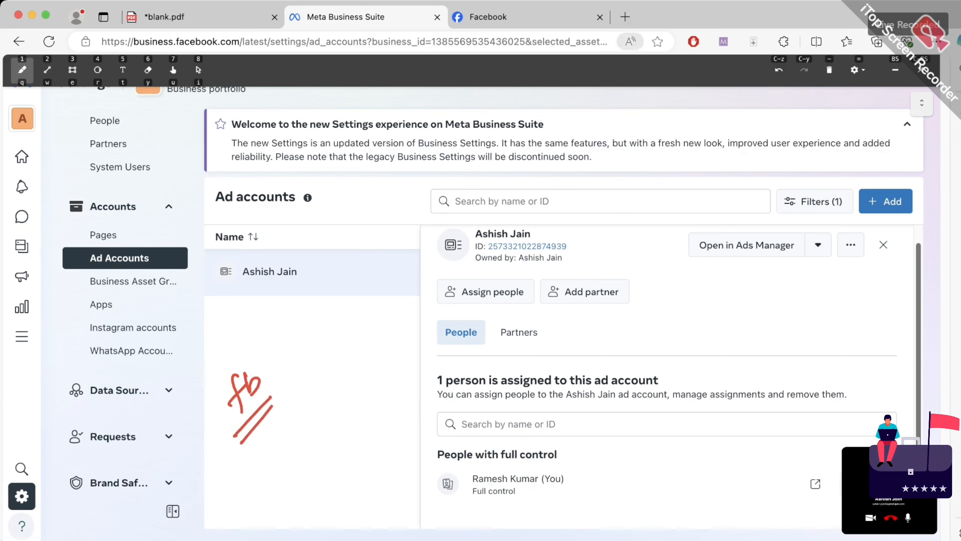
click(625, 16)
text(ads)
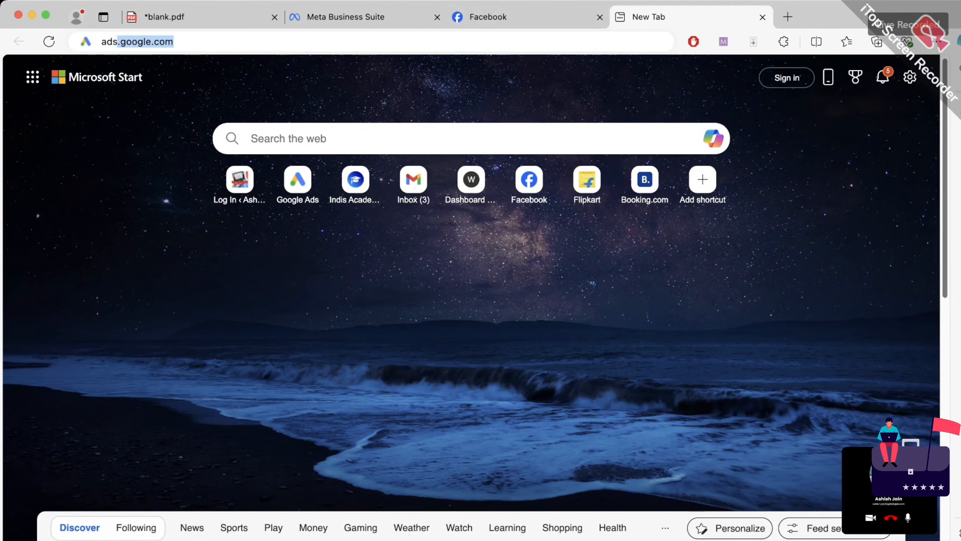
text(.fa)
Load ads.facebook.com to reach the Ads Manager onboarding page
key(Return)
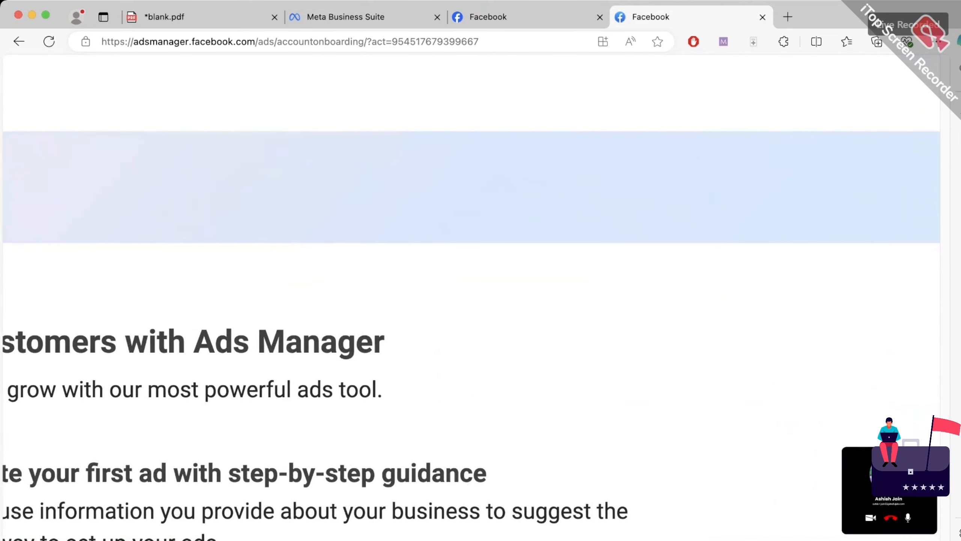
Begin onboarding, choosing the business and existing ad account, then step back
scroll(471, 298, down, 3)
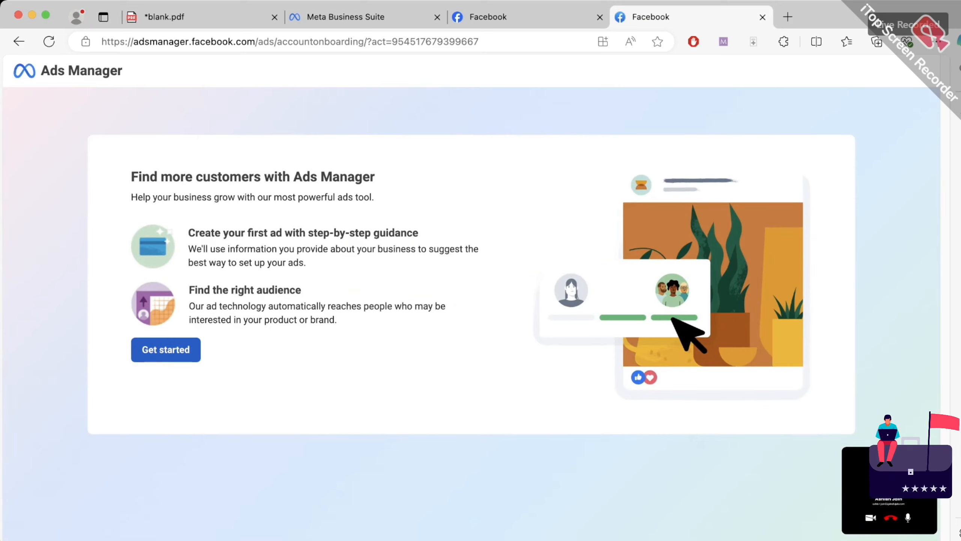
click(166, 349)
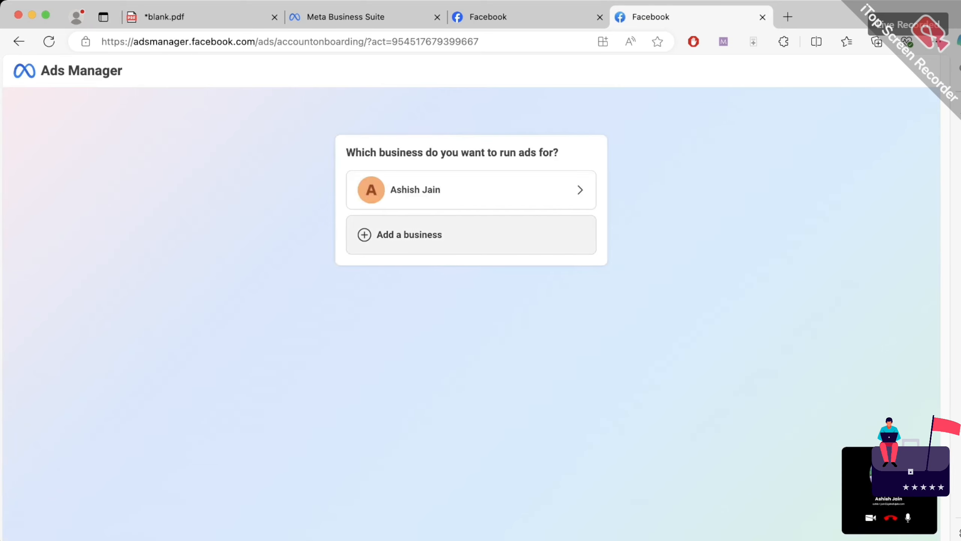
click(471, 189)
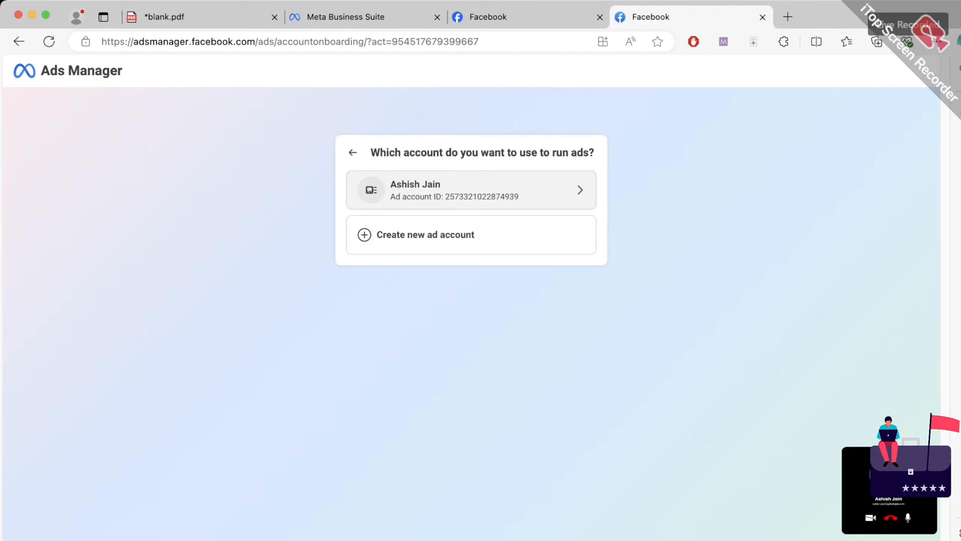
click(472, 190)
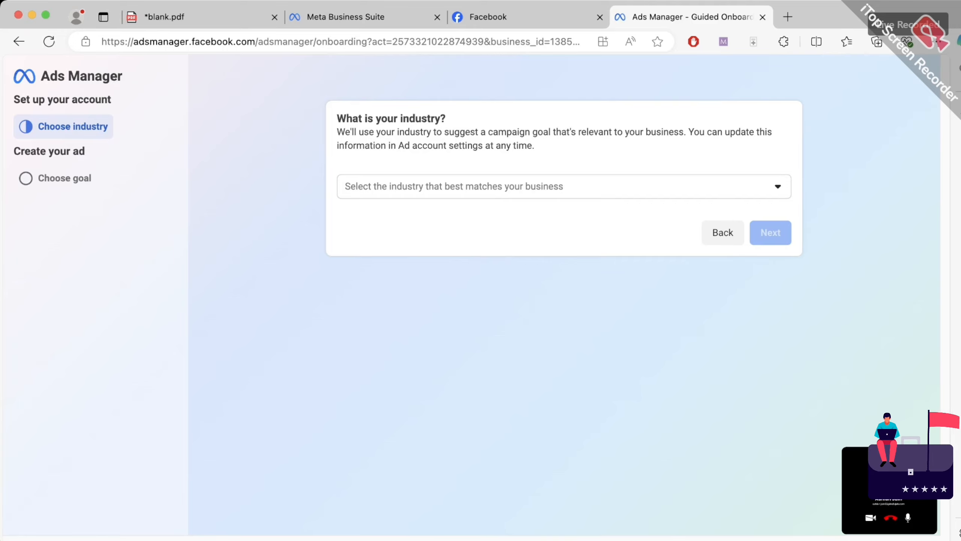
click(723, 233)
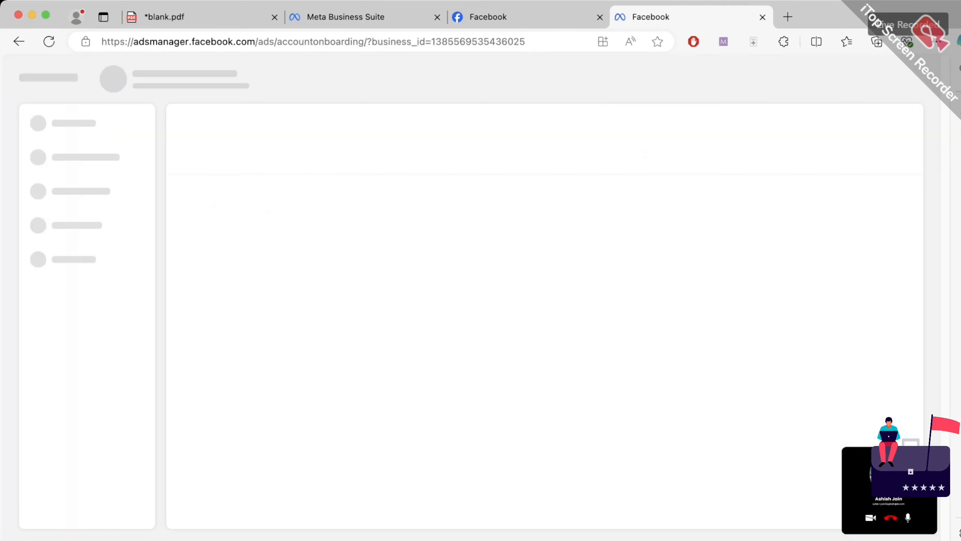
Trim the address to adsmanager.facebook.com/ads and load it
key(super+l)
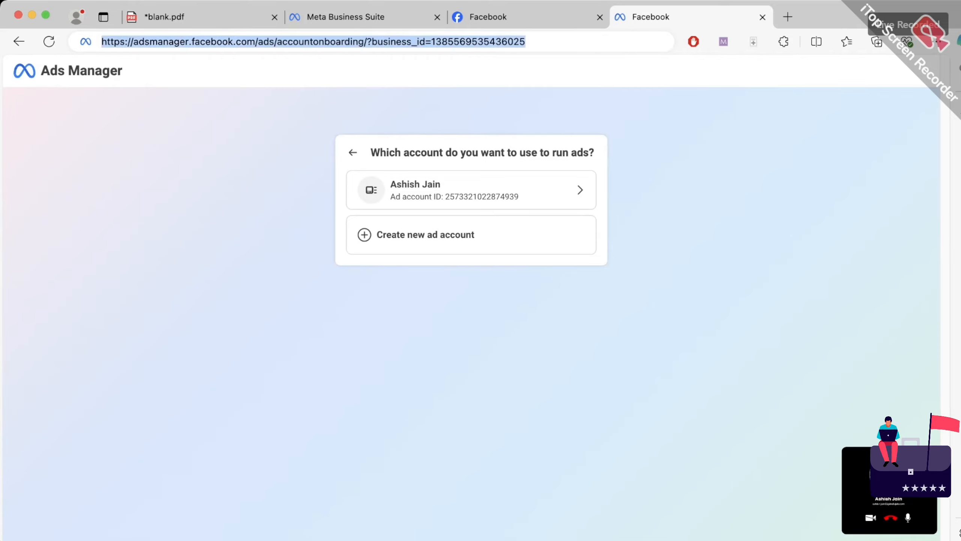
click(361, 42)
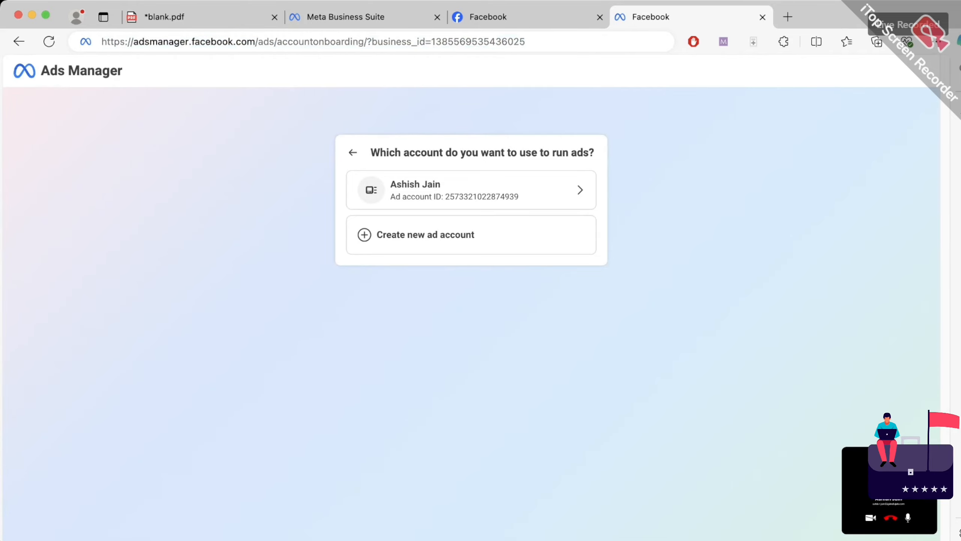
drag(277, 42, 525, 42)
key(BackSpace)
key(Return)
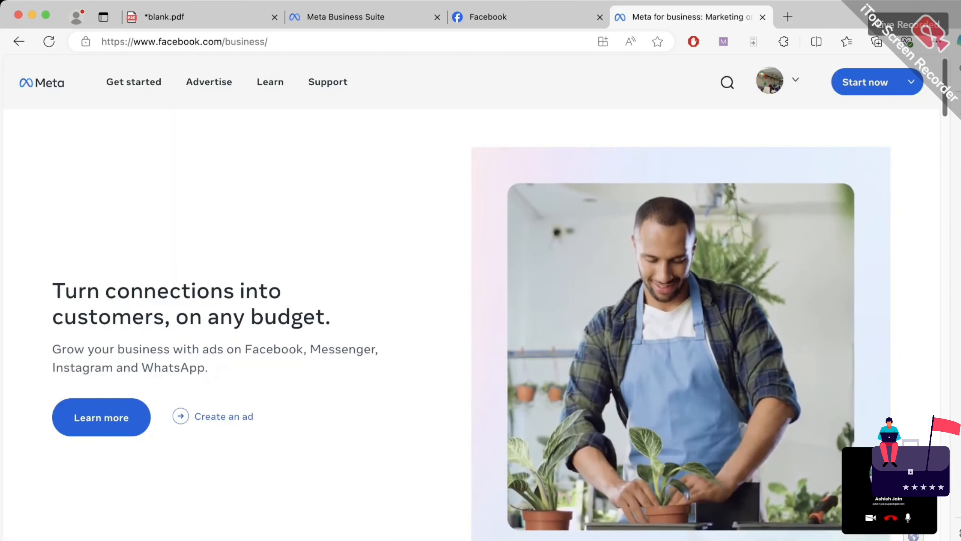
Go to Ads Manager, begin setup, and choose the business
mouse_move(865, 82)
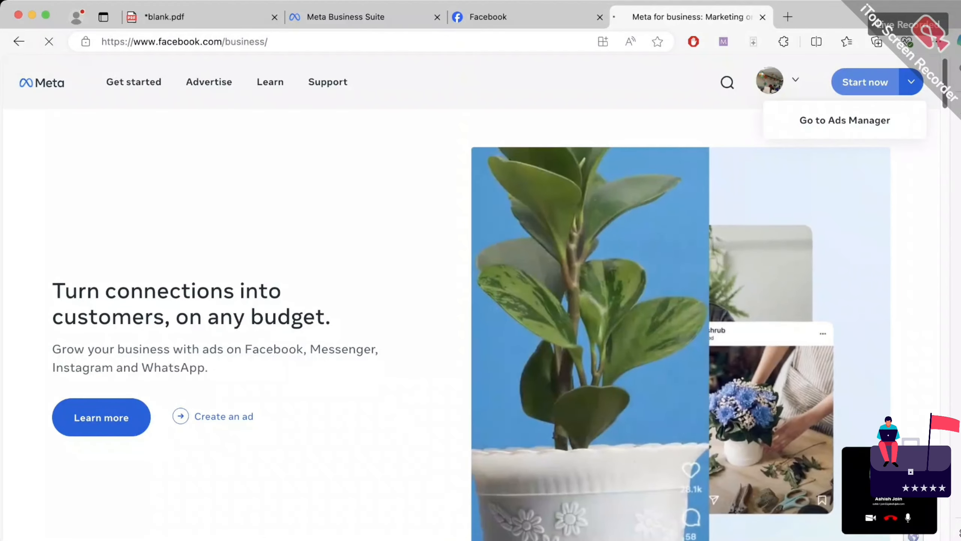
click(869, 115)
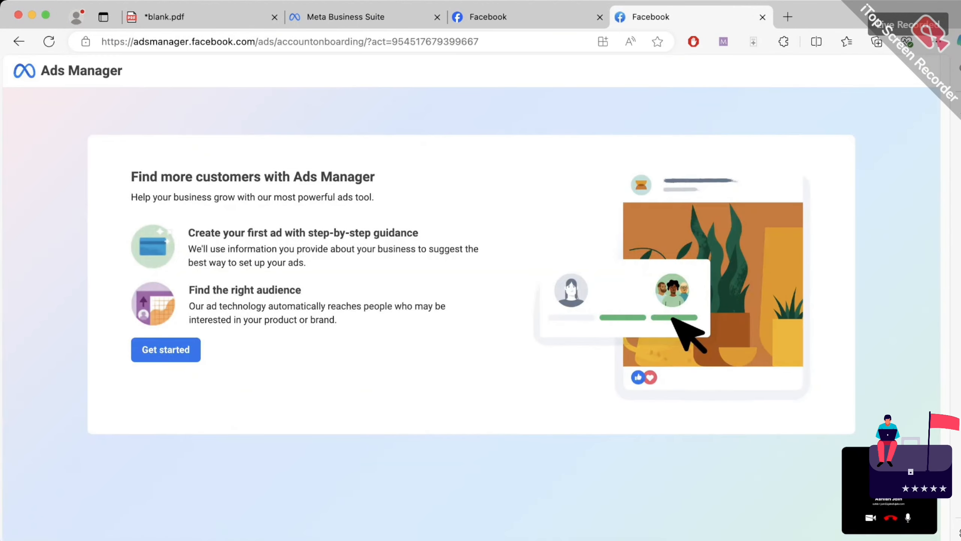
click(165, 349)
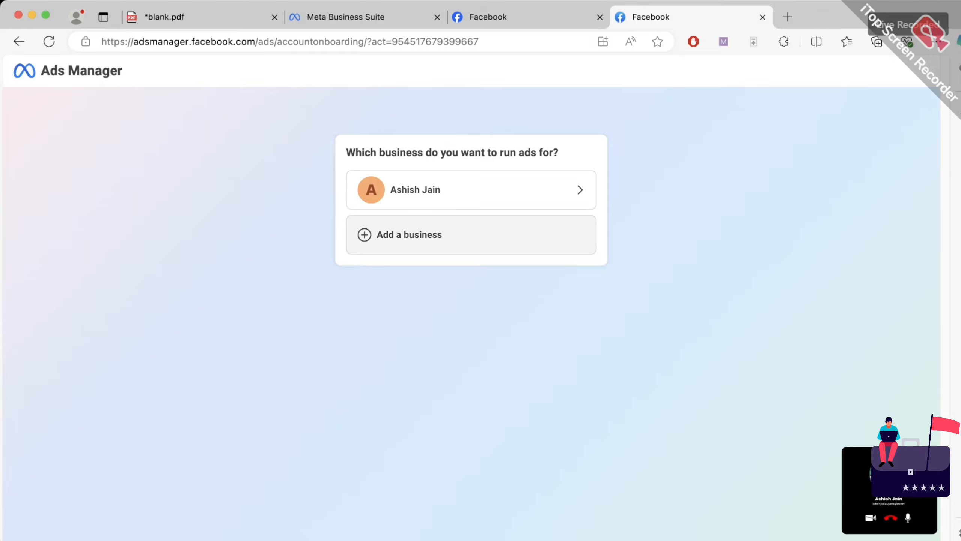
click(471, 190)
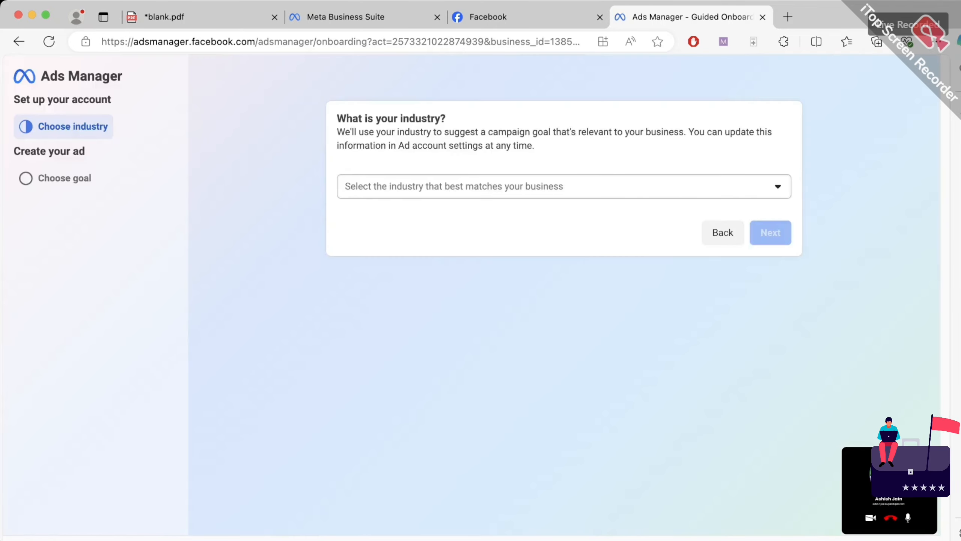
Set industry to Business to business and create an Online traffic campaign with recommended settings
click(530, 186)
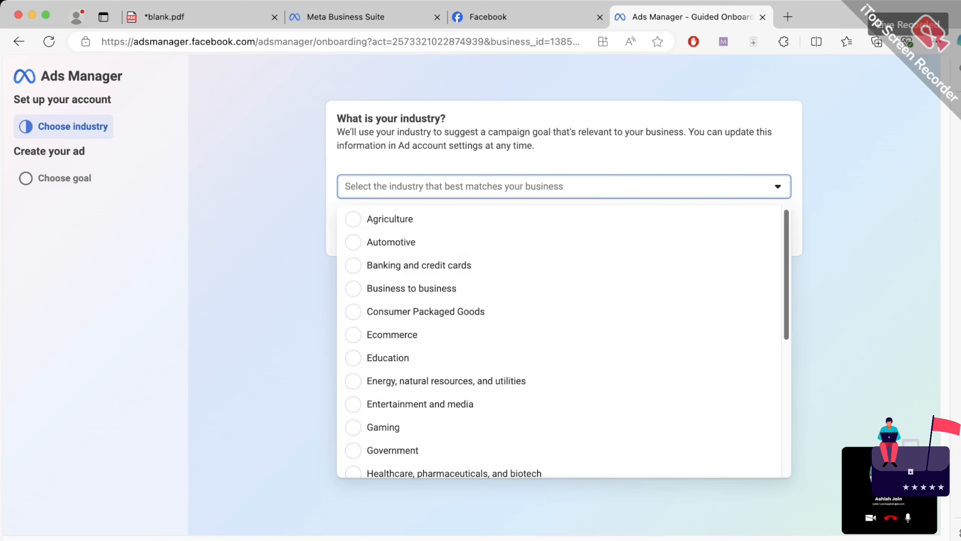
click(411, 288)
click(771, 232)
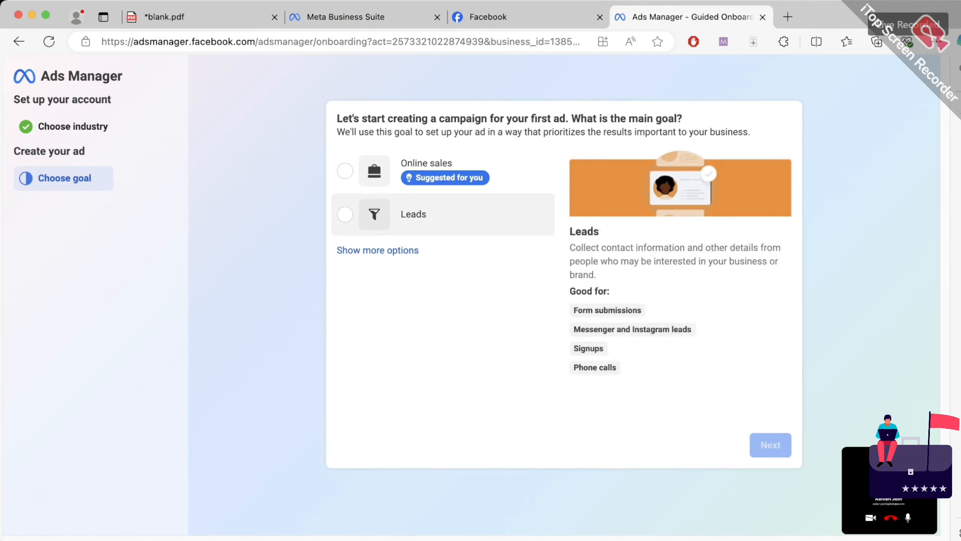
click(378, 251)
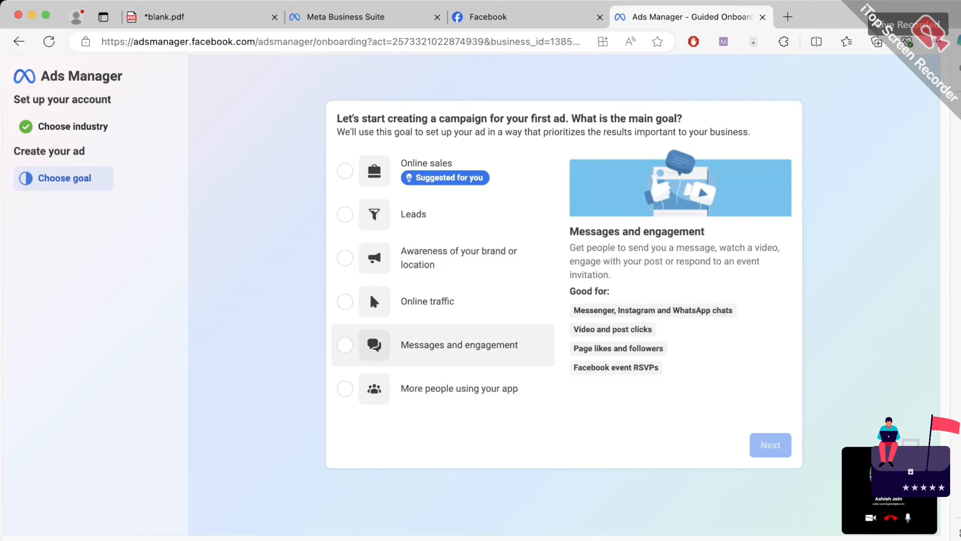
click(370, 294)
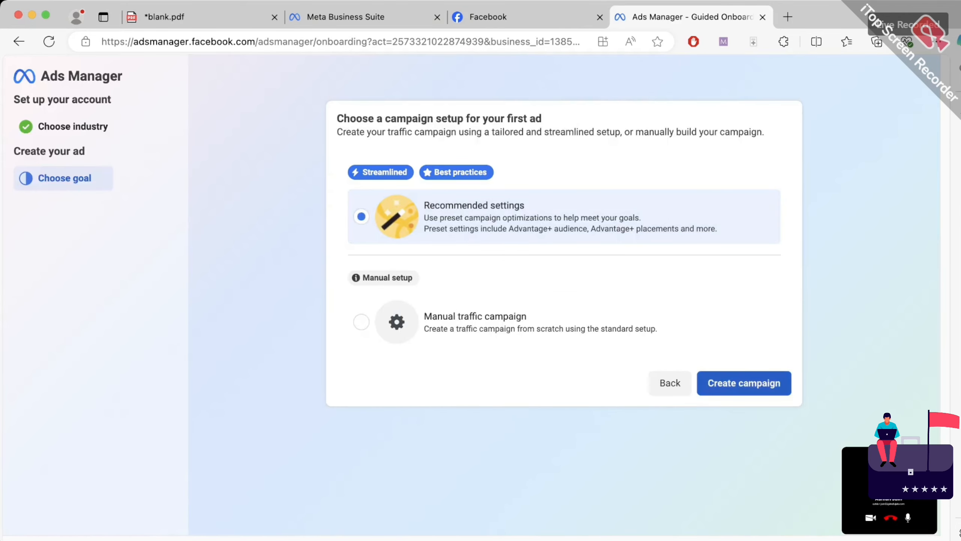
click(744, 383)
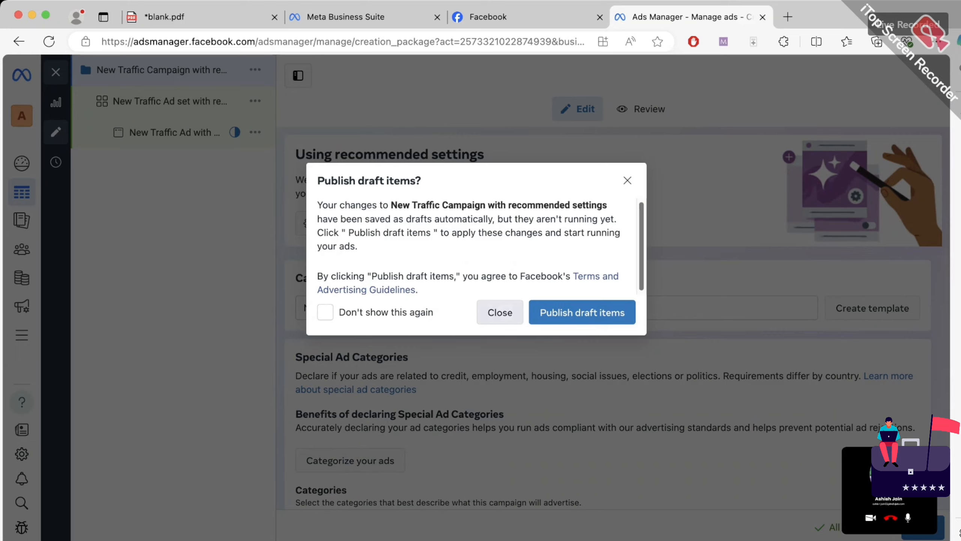
Close the campaign editor unpublished and review Account Overview and the Campaigns list
click(500, 313)
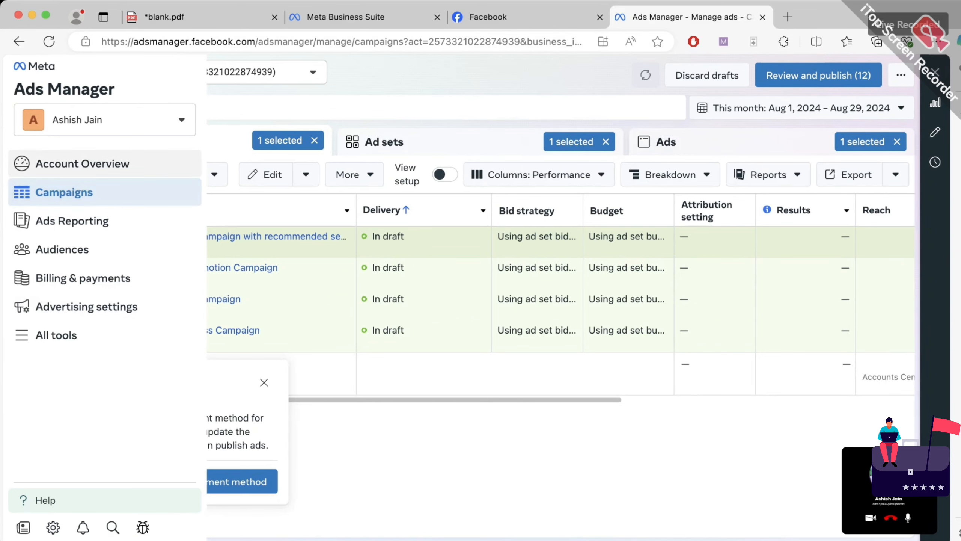
click(83, 163)
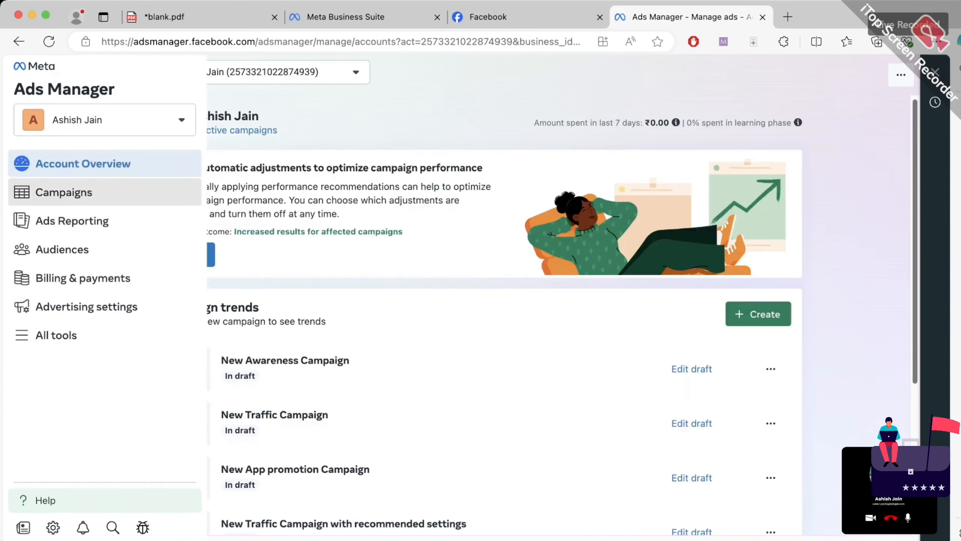
click(64, 192)
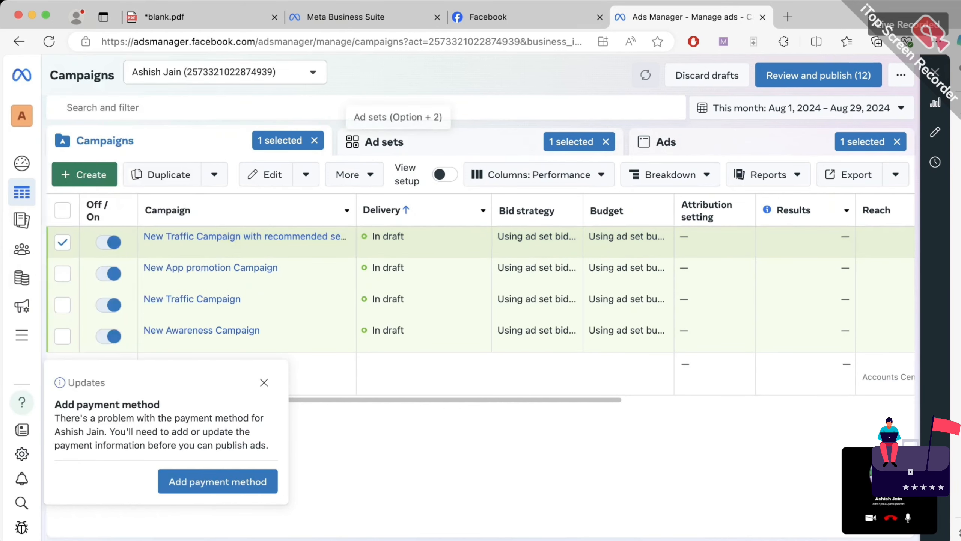
Switch back to the blank.pdf notes tab
click(488, 17)
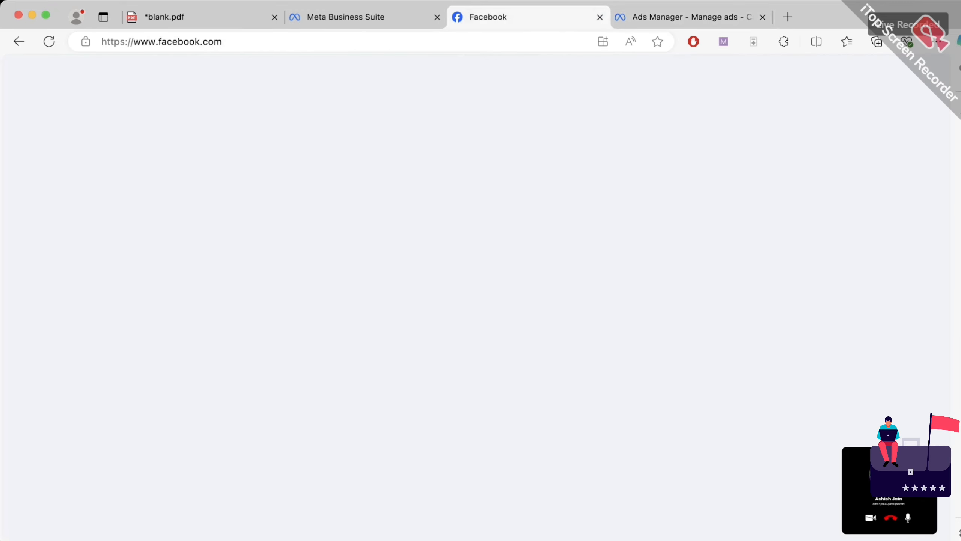
click(164, 17)
scroll(473, 303, down, 6)
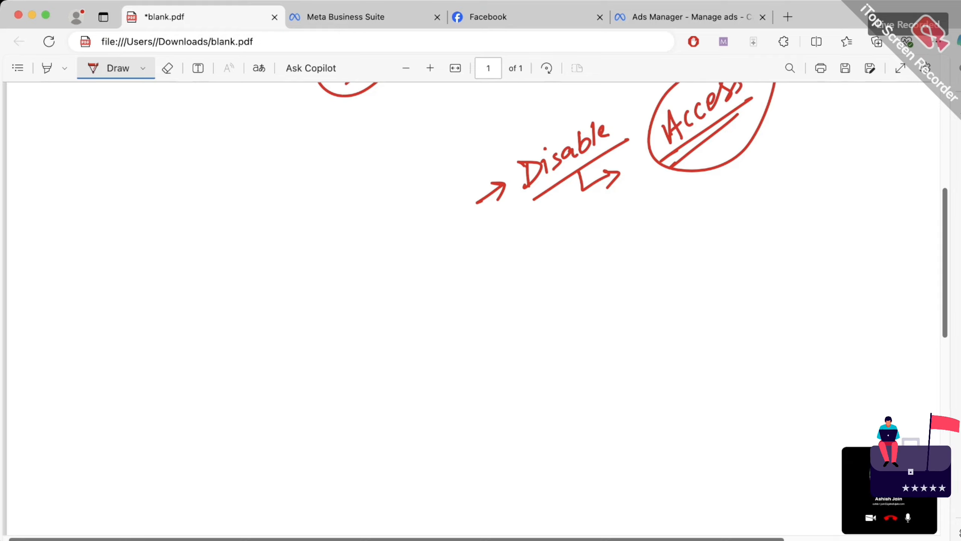
Write and underline 'Business manager'
mouse_move(131, 303)
mouse_down()
mouse_move(122, 267)
mouse_move(135, 293)
mouse_move(204, 224)
mouse_move(208, 238)
mouse_up()
click(168, 239)
click(194, 238)
mouse_move(164, 298)
mouse_down()
mouse_move(167, 324)
mouse_move(181, 299)
mouse_up()
mouse_move(184, 307)
mouse_down()
mouse_move(217, 270)
mouse_move(231, 284)
mouse_move(246, 236)
mouse_up()
drag(170, 346, 256, 270)
Add an arrow to 'connected' with a down arrow beneath it
mouse_move(238, 224)
mouse_down()
mouse_move(262, 205)
mouse_move(262, 217)
mouse_up()
mouse_move(280, 189)
mouse_down()
mouse_move(275, 206)
mouse_move(365, 120)
mouse_move(364, 150)
mouse_up()
drag(318, 188, 323, 223)
drag(315, 214, 331, 200)
mouse_move(306, 248)
mouse_down()
mouse_move(316, 248)
mouse_move(315, 261)
mouse_up()
Write 'Organic' and 'Paid' with a down arrow below them
mouse_move(322, 252)
mouse_down()
mouse_move(339, 235)
mouse_move(335, 258)
mouse_move(378, 215)
mouse_up()
drag(372, 198, 380, 216)
mouse_move(313, 286)
mouse_down()
mouse_move(322, 310)
mouse_move(324, 299)
mouse_up()
mouse_move(339, 284)
mouse_down()
mouse_move(333, 297)
mouse_move(358, 278)
mouse_move(356, 267)
mouse_up()
drag(373, 274, 375, 280)
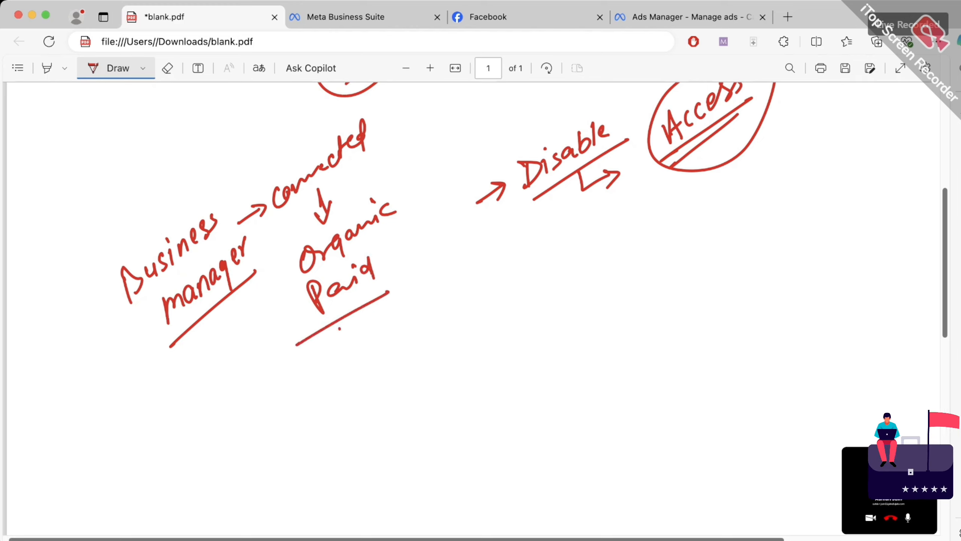
drag(339, 328, 346, 356)
drag(338, 347, 353, 343)
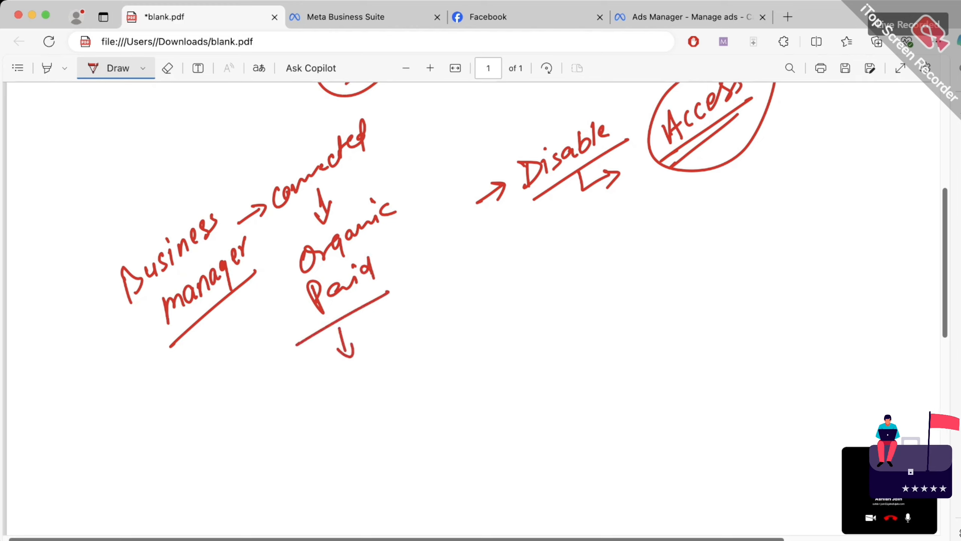
Write an underlined 'Handle' below the arrow
mouse_move(318, 380)
mouse_down()
mouse_move(310, 410)
mouse_move(329, 394)
mouse_up()
mouse_move(331, 379)
mouse_down()
mouse_move(325, 406)
mouse_move(402, 363)
mouse_up()
drag(307, 436, 414, 376)
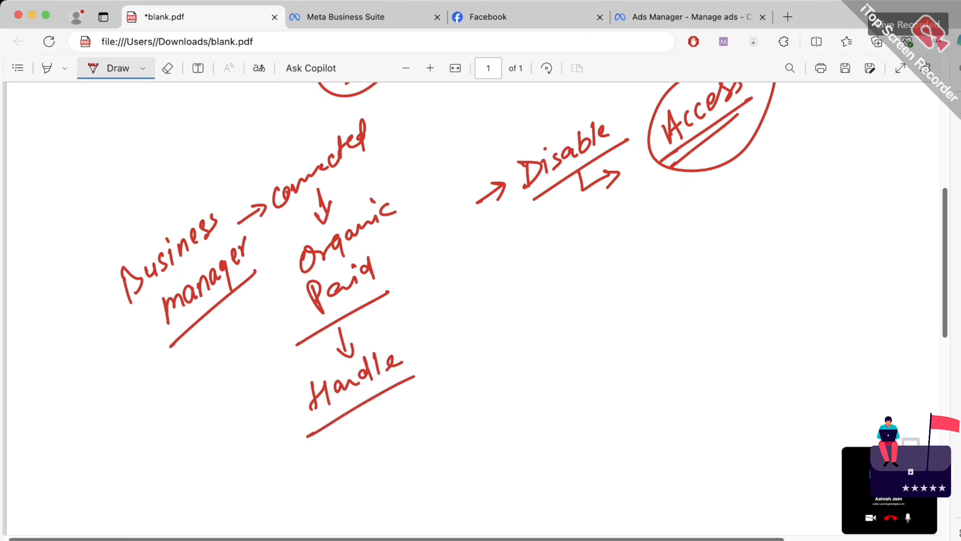
Draw an arrow right of Handle and write 'Ad Creation'
mouse_move(465, 325)
mouse_down()
mouse_move(500, 303)
mouse_move(497, 317)
mouse_up()
mouse_move(534, 282)
mouse_down()
mouse_move(523, 317)
mouse_move(538, 308)
mouse_up()
drag(527, 302, 546, 289)
drag(546, 288, 541, 300)
drag(555, 284, 551, 301)
drag(579, 270, 568, 291)
mouse_move(582, 286)
mouse_down()
mouse_move(621, 247)
mouse_move(615, 275)
mouse_up()
drag(610, 257, 629, 241)
mouse_move(643, 240)
mouse_down()
mouse_move(636, 254)
mouse_move(666, 226)
mouse_up()
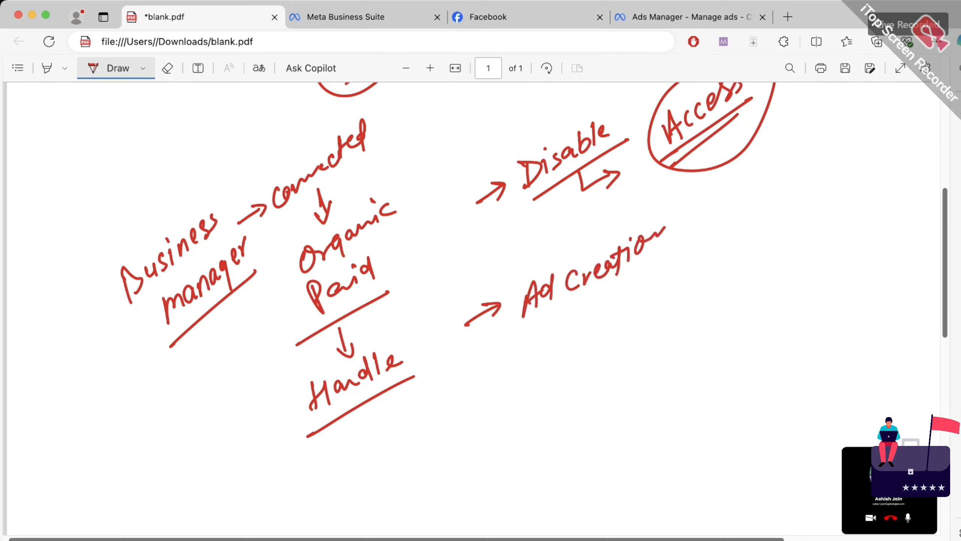
Draw a down arrow under Ad Creation, then handwrite and underline 'Tracking' in red
drag(596, 294, 594, 312)
mouse_move(586, 319)
mouse_down()
mouse_move(592, 328)
mouse_move(607, 316)
mouse_move(595, 328)
mouse_up()
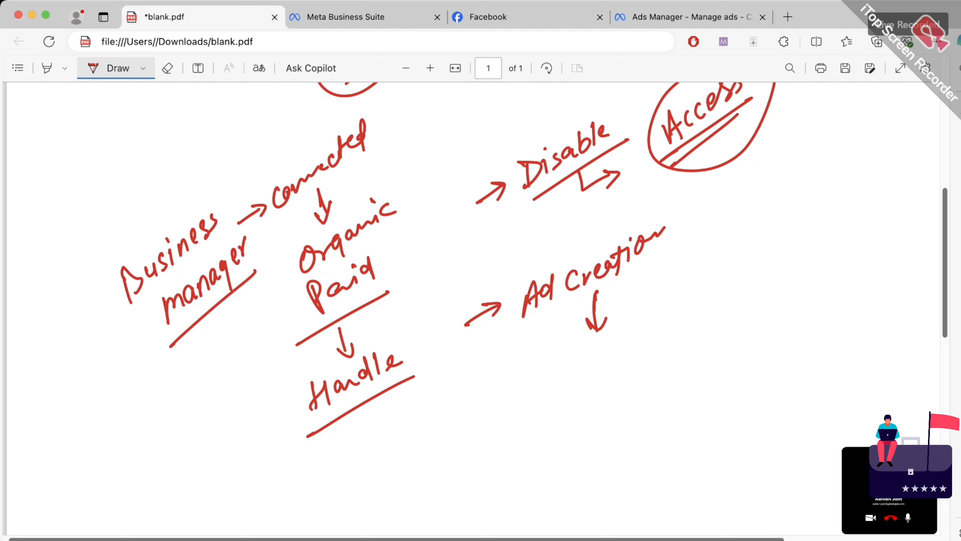
drag(547, 375, 545, 391)
drag(524, 382, 561, 358)
drag(555, 385, 564, 370)
mouse_move(573, 365)
mouse_down()
mouse_move(568, 377)
mouse_move(578, 368)
mouse_up()
drag(584, 361, 582, 372)
mouse_move(597, 345)
mouse_down()
mouse_move(594, 368)
mouse_move(610, 360)
mouse_up()
mouse_move(616, 344)
mouse_down()
mouse_move(613, 358)
mouse_move(632, 337)
mouse_move(642, 356)
mouse_up()
mouse_move(550, 413)
mouse_down()
mouse_move(655, 356)
mouse_move(676, 318)
mouse_move(678, 333)
mouse_up()
Draw an arrow from Tracking to the right and write 'Sales | Lead', underlined
mouse_move(700, 300)
mouse_down()
mouse_move(686, 322)
mouse_move(714, 311)
mouse_up()
drag(723, 285, 717, 309)
mouse_move(732, 289)
mouse_down()
mouse_move(730, 297)
mouse_move(743, 285)
mouse_up()
drag(750, 283, 737, 300)
mouse_move(759, 263)
mouse_down()
mouse_move(767, 324)
mouse_move(823, 246)
mouse_up()
drag(786, 301, 835, 275)
drag(701, 341, 736, 320)
Add a down arrow under Sales and another arrow below Tracking
drag(727, 336, 729, 368)
drag(719, 356, 742, 345)
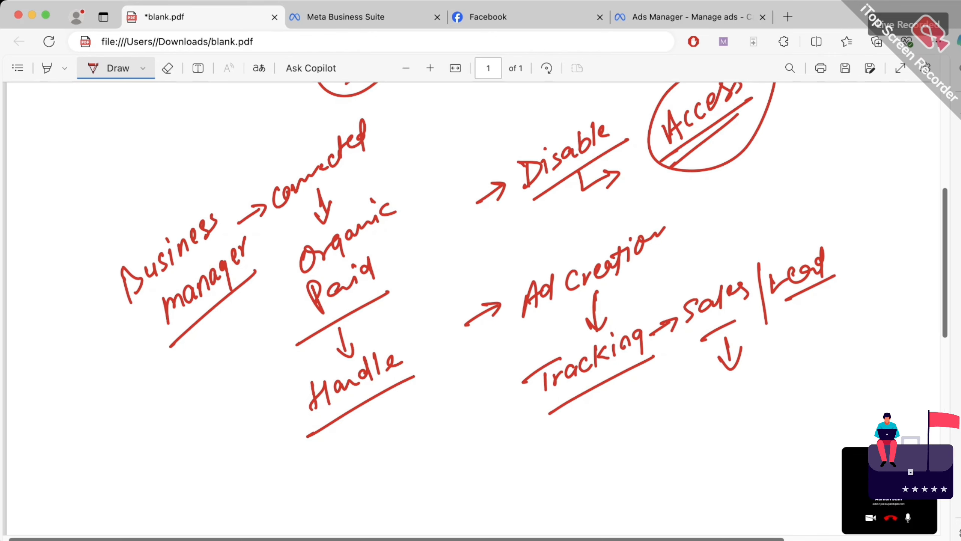
drag(526, 478, 562, 456)
drag(544, 455, 545, 480)
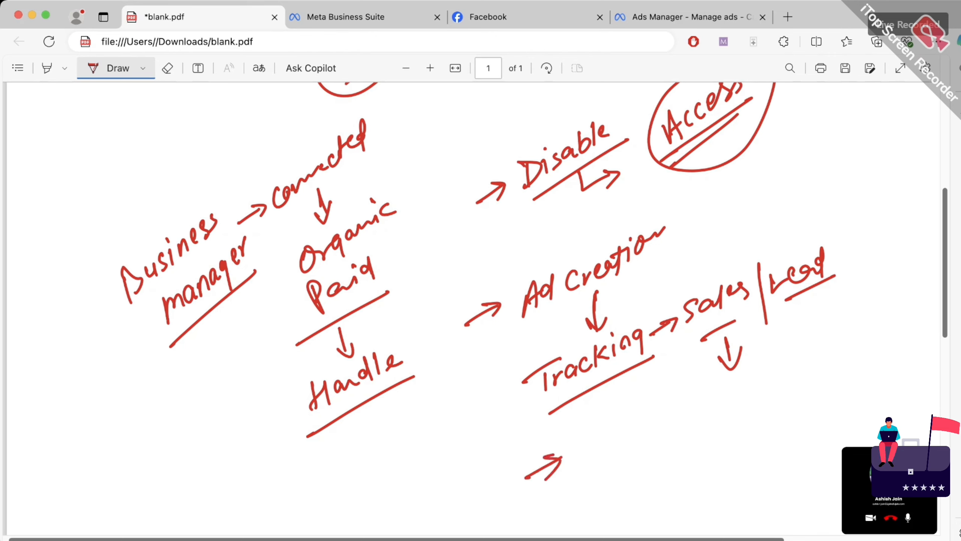